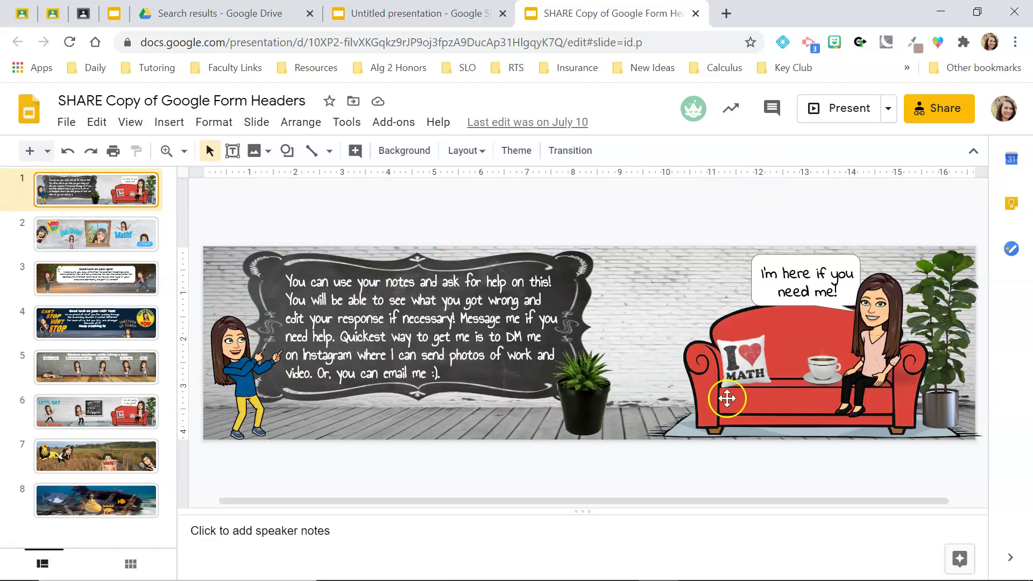
Step: Step through header slides 2 to 7, ending on the lion and 'WHERE?' map banner
{"action": "left_click", "coordinate": [79, 232]}
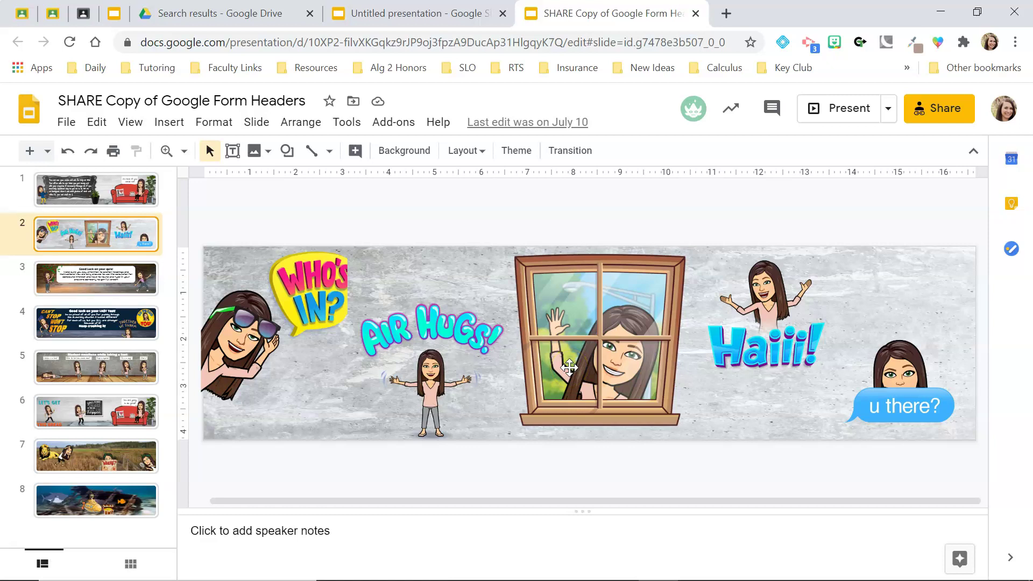
{"action": "left_click", "coordinate": [73, 280]}
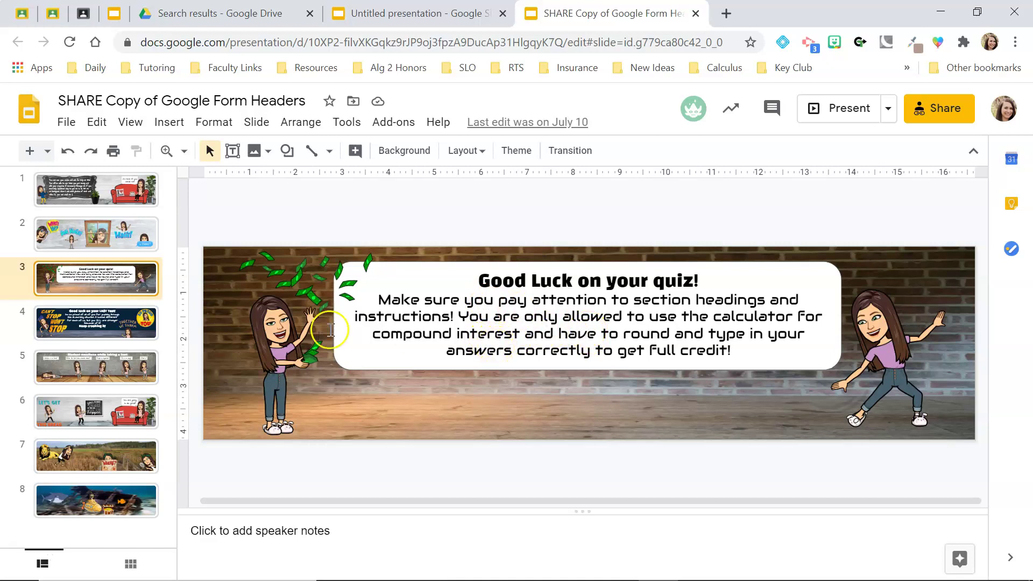
{"action": "left_click", "coordinate": [112, 327]}
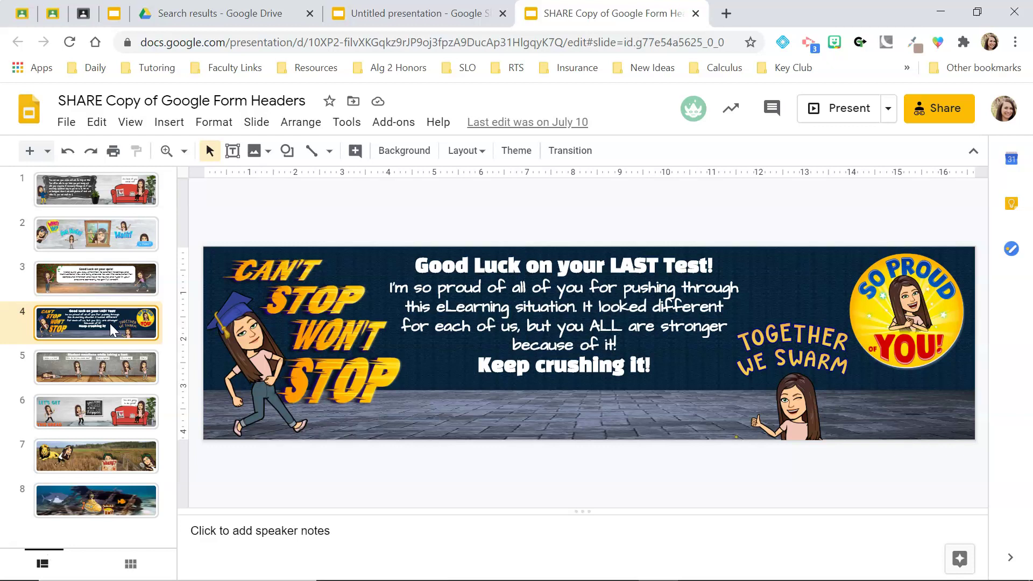
{"action": "key", "text": "Down"}
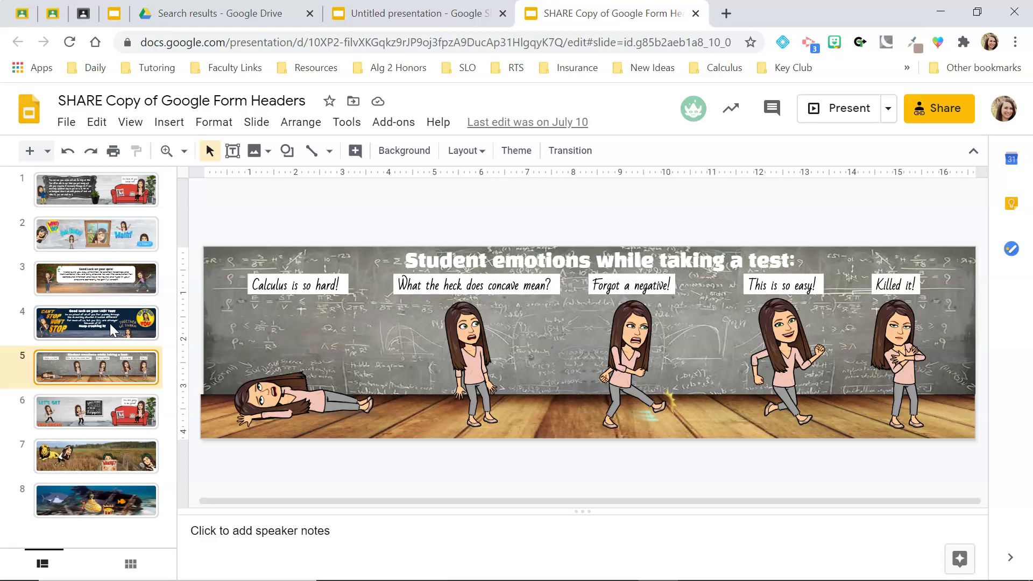
{"action": "key", "text": "Down"}
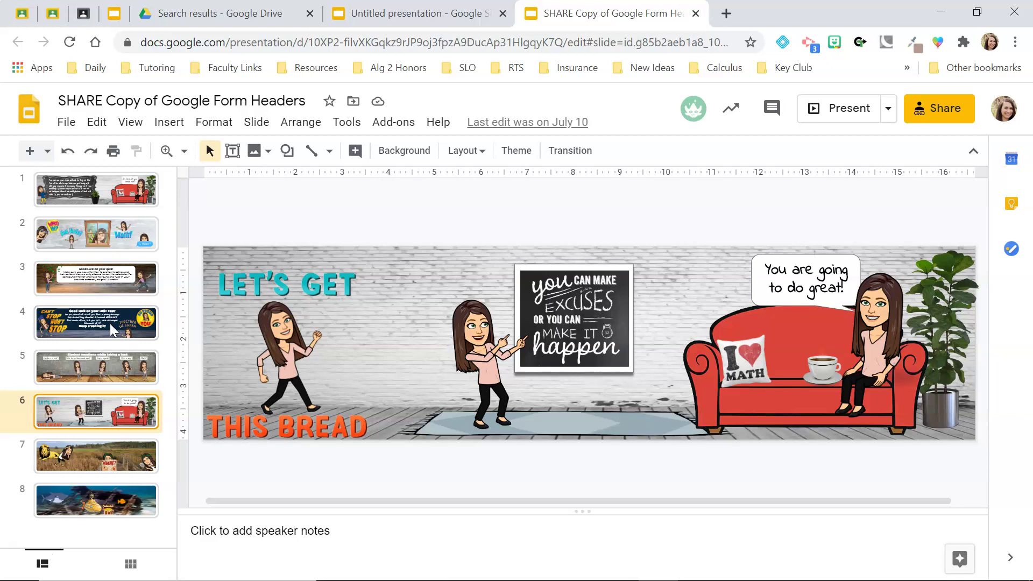
{"action": "key", "text": "Down"}
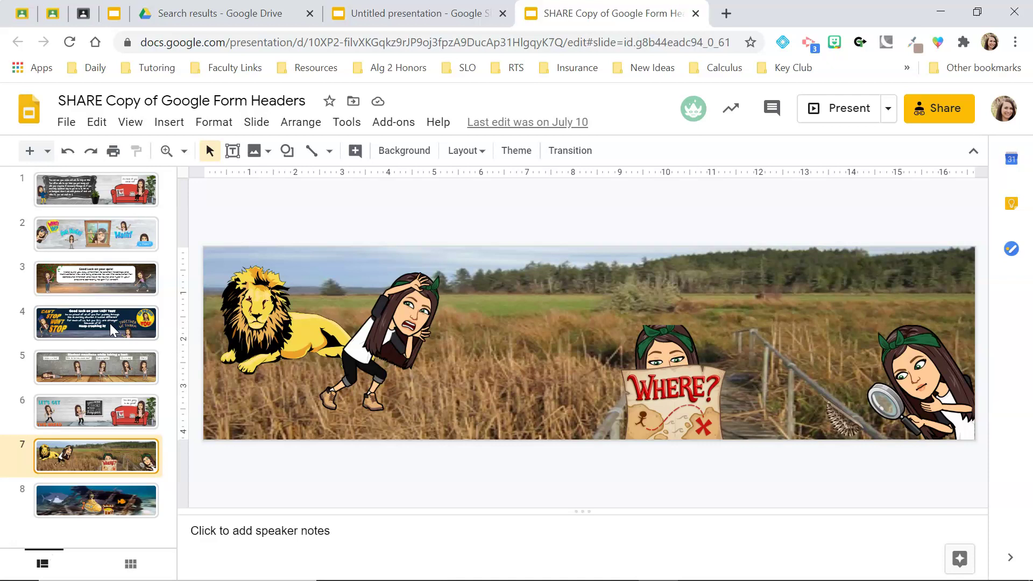
Step: Return to the 'Good Luck on your quiz!' slide and look over its message text
{"action": "left_click", "coordinate": [95, 277]}
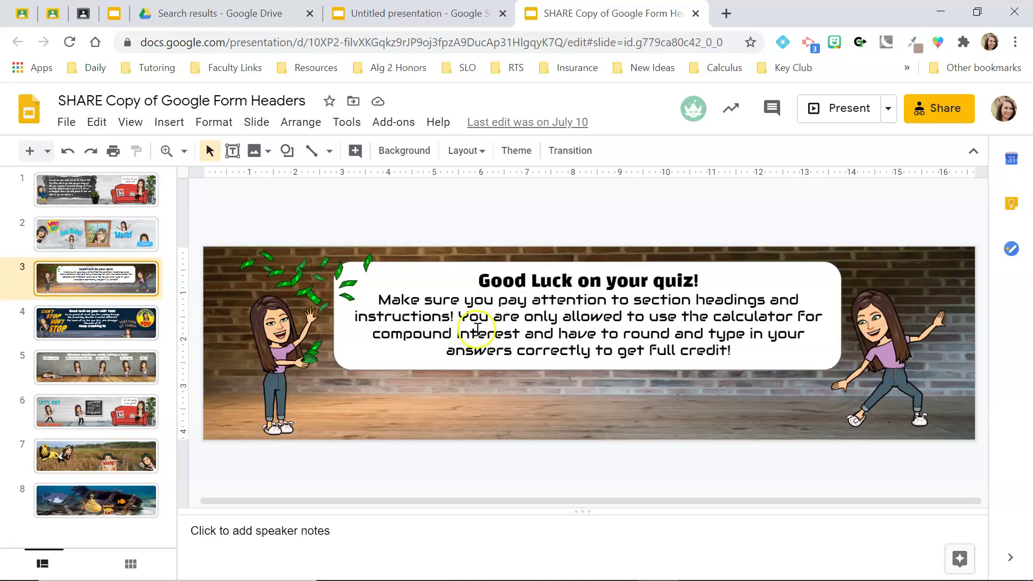
{"action": "left_click_drag", "start_coordinate": [484, 280], "coordinate": [610, 351]}
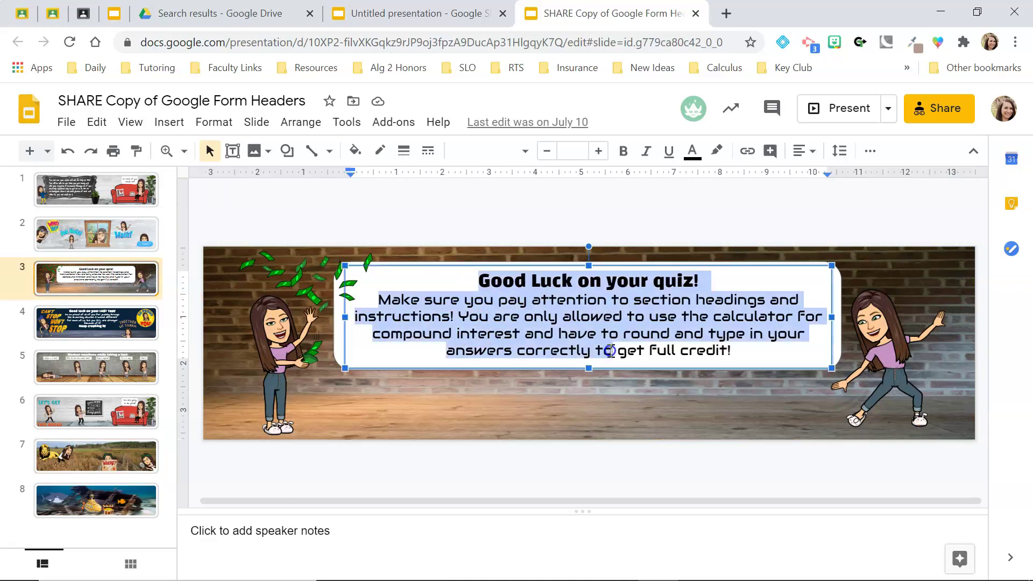
{"action": "left_click", "coordinate": [514, 402]}
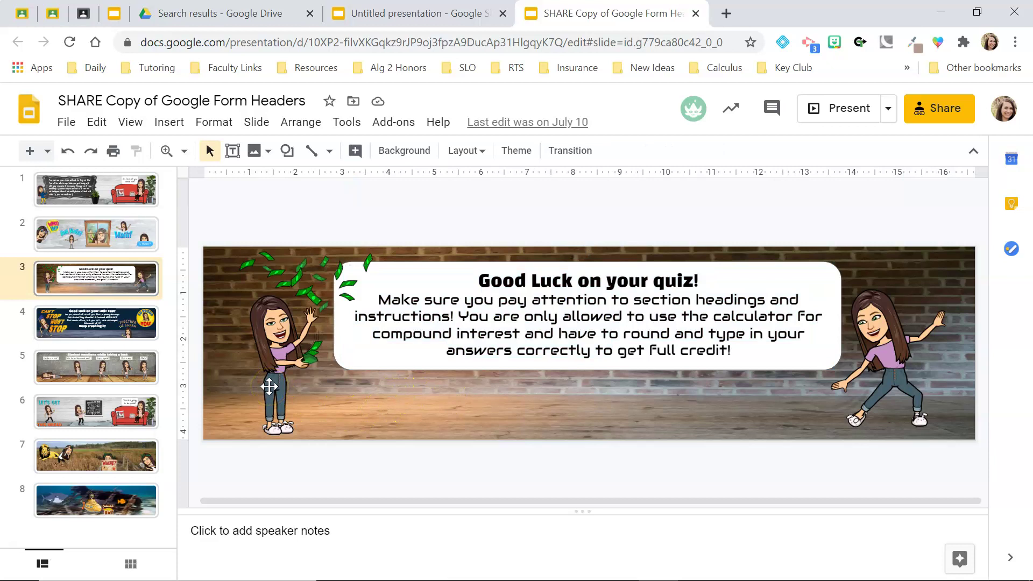
Step: Move past the lion banner to slide 8, the underwater shipwreck header
{"action": "left_click", "coordinate": [86, 459]}
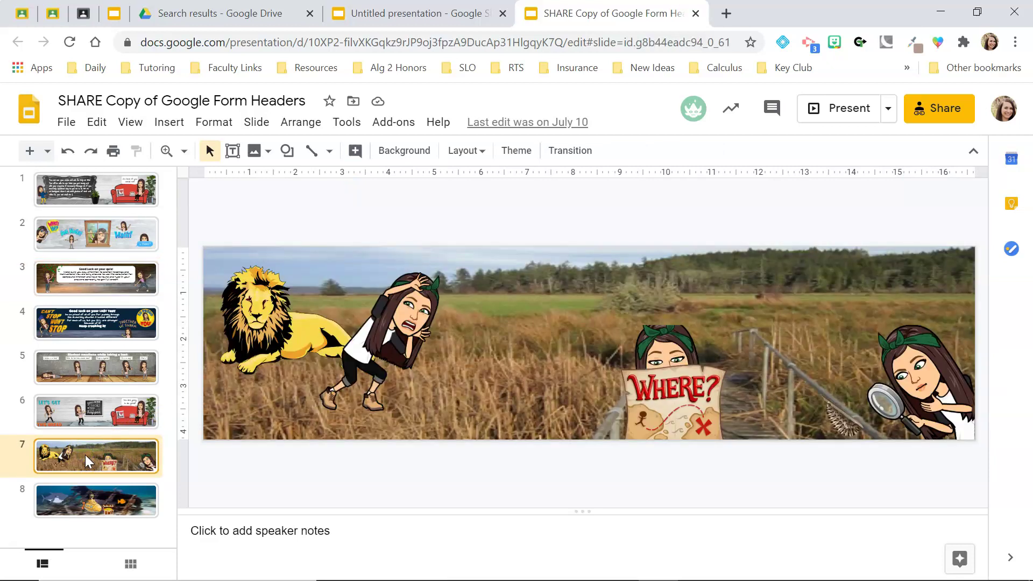
{"action": "left_click", "coordinate": [96, 502]}
{"action": "left_click", "coordinate": [98, 463]}
{"action": "left_click", "coordinate": [127, 502]}
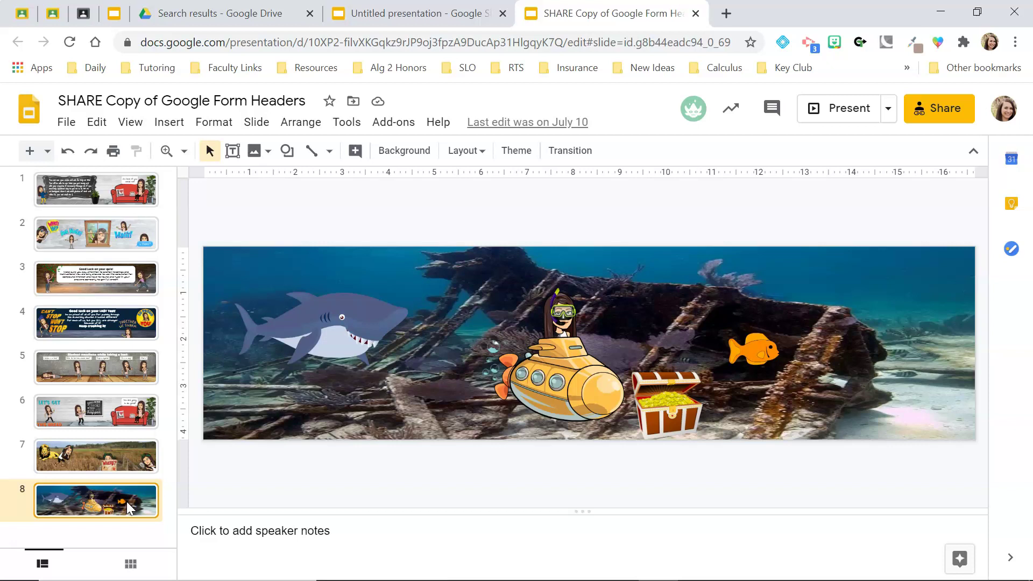
Step: Create a blank Untitled presentation in a new tab via slides.new
{"action": "left_click", "coordinate": [726, 16]}
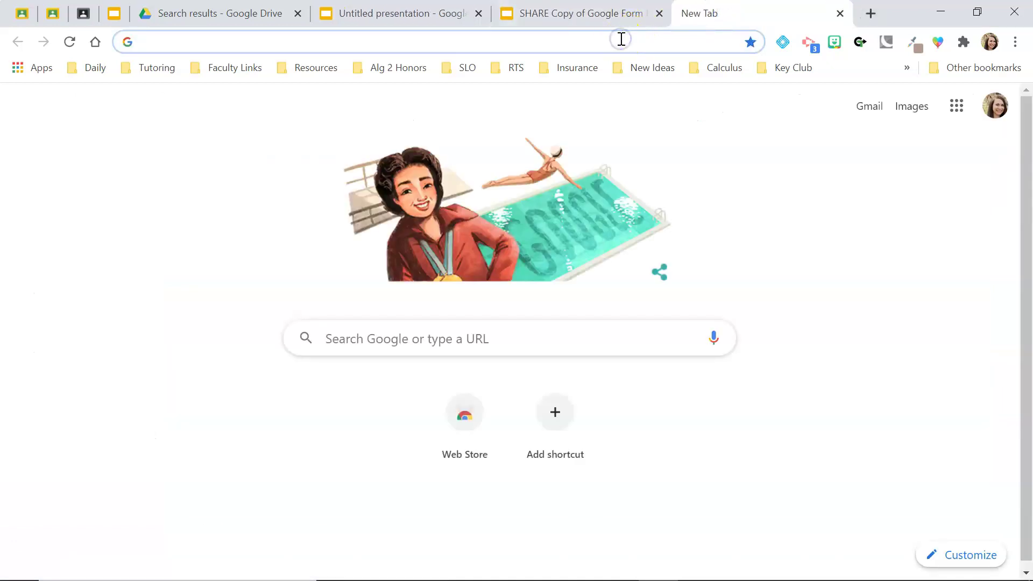
{"action": "type", "text": "slides.new"}
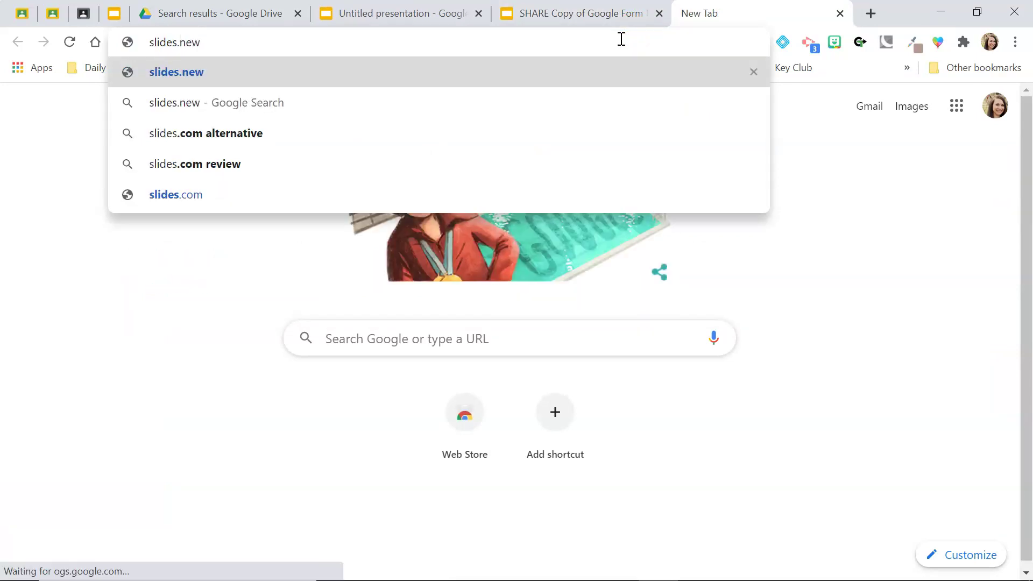
{"action": "key", "text": "Return"}
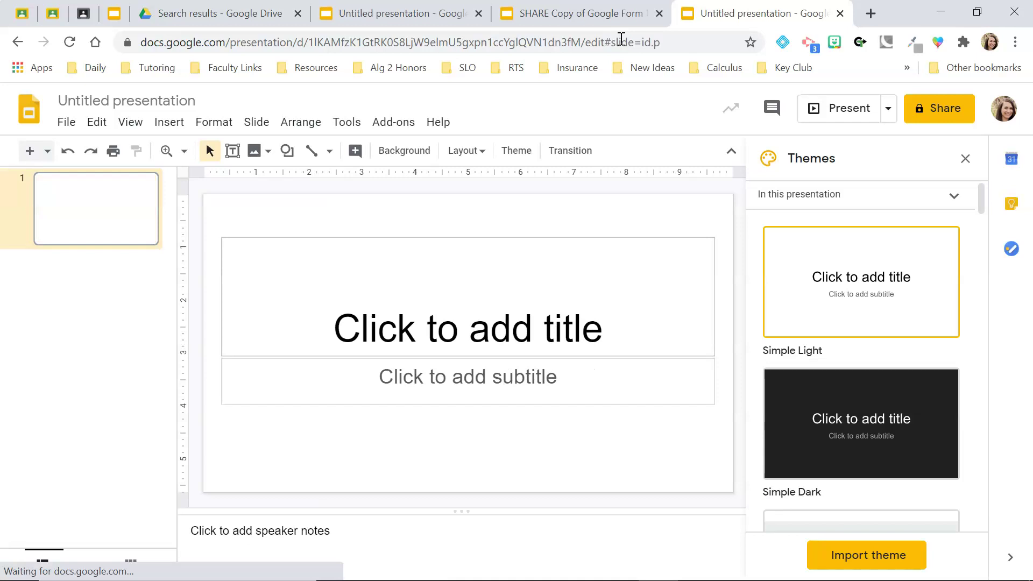
Step: Close the Themes panel and choose a Custom size in Page setup
{"action": "left_click", "coordinate": [965, 158]}
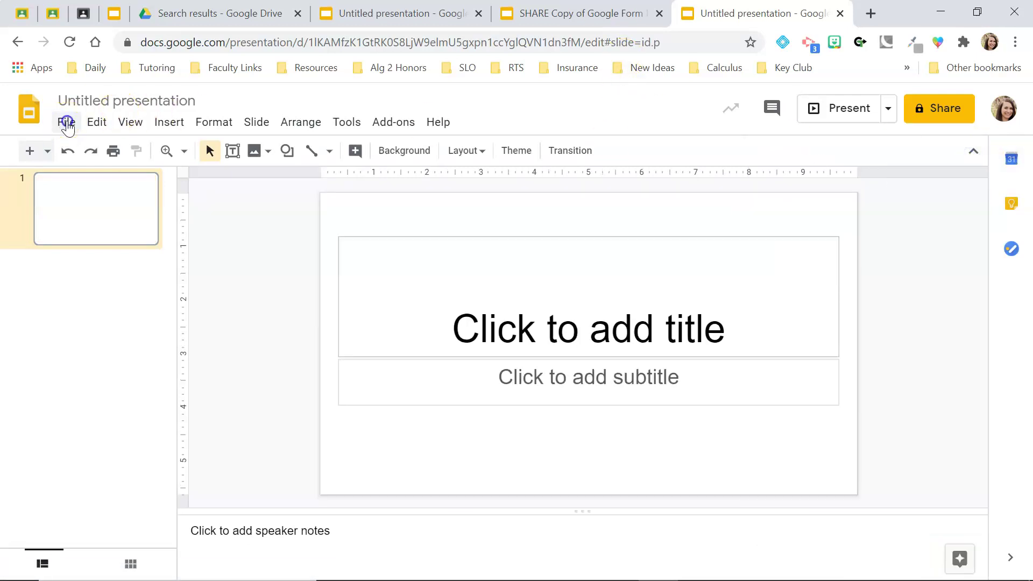
{"action": "left_click", "coordinate": [66, 124]}
{"action": "scroll", "coordinate": [134, 385], "scroll_direction": "down", "scroll_amount": 2}
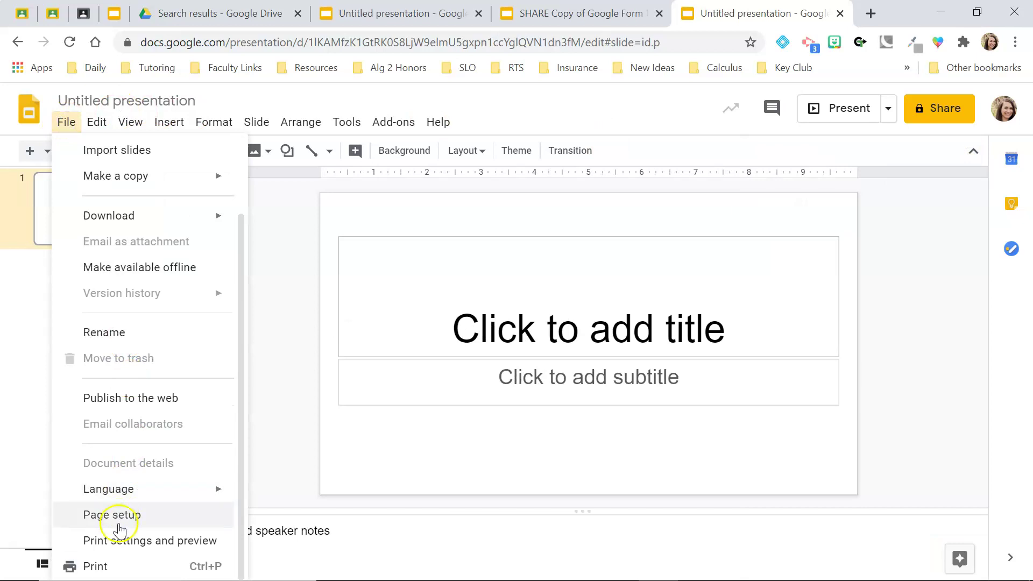
{"action": "left_click", "coordinate": [105, 517]}
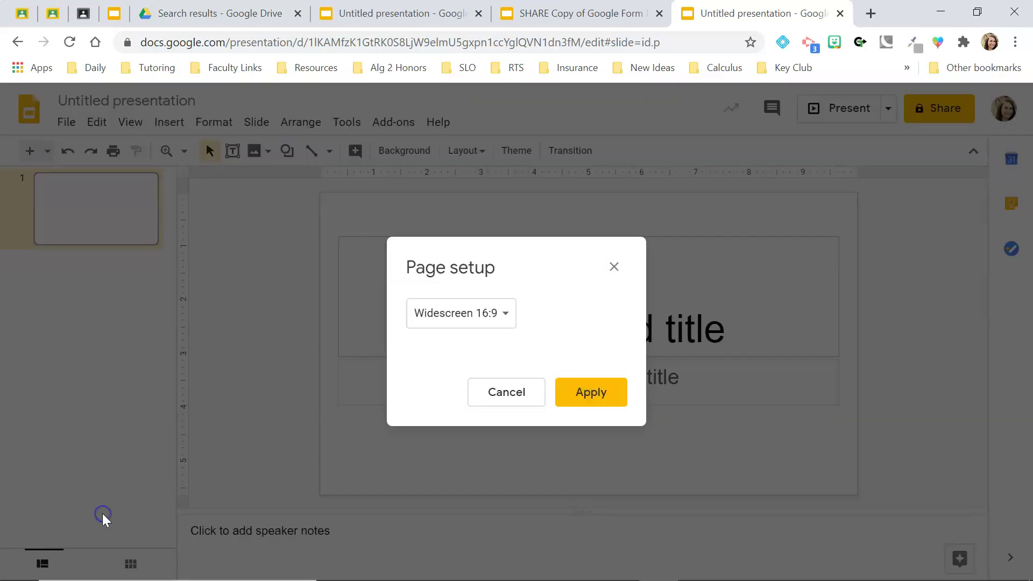
{"action": "left_click", "coordinate": [473, 321]}
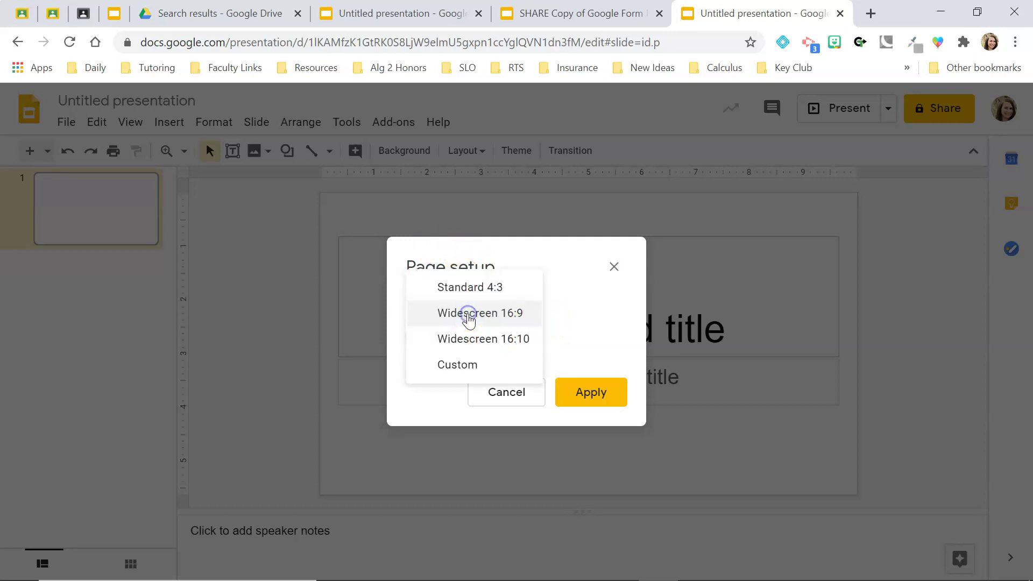
{"action": "left_click", "coordinate": [458, 367]}
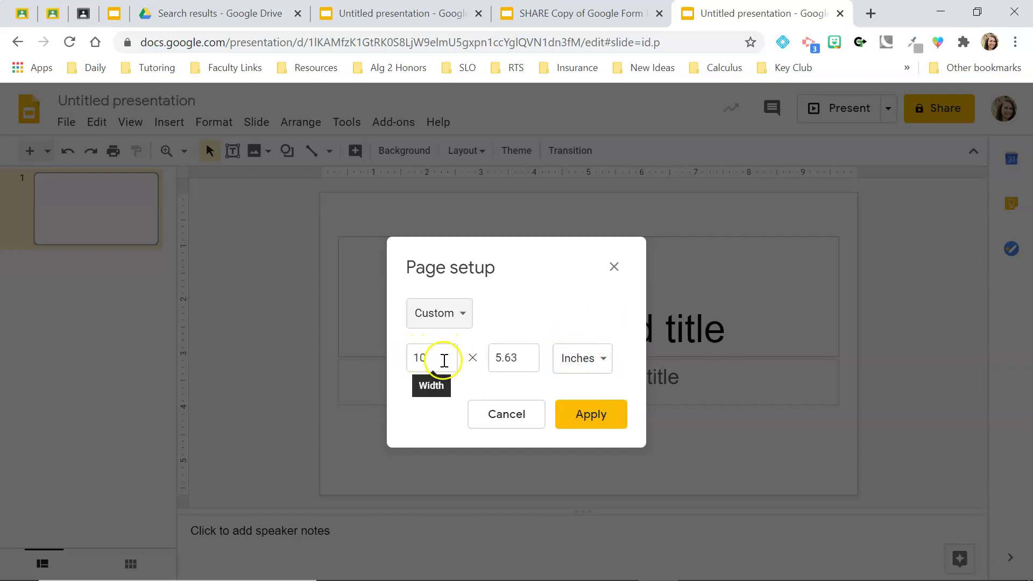
Step: Set the slide size to 1600 × 400 pixels and apply it as 16.67 × 4.17 inches
{"action": "left_click", "coordinate": [596, 358]}
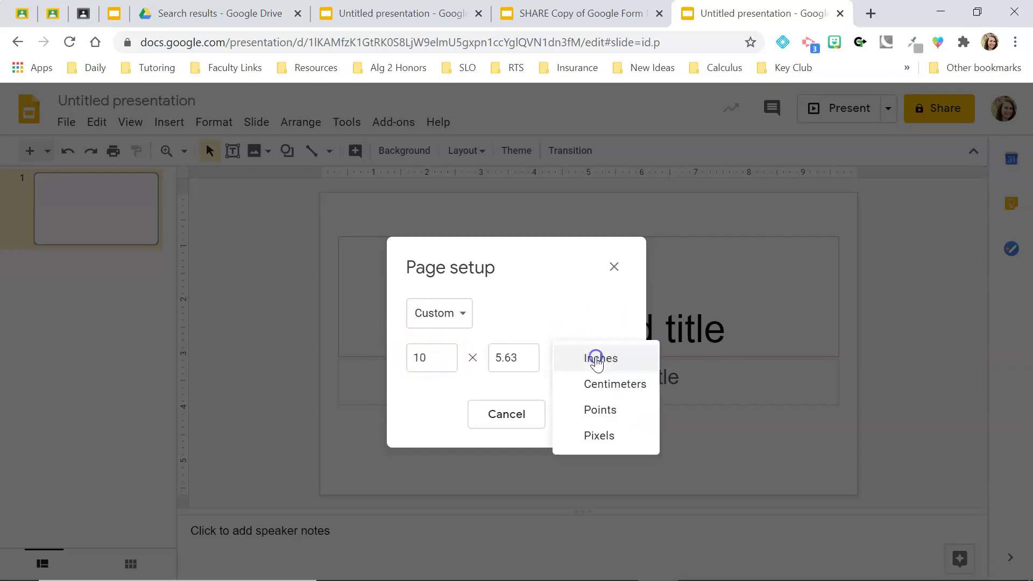
{"action": "left_click", "coordinate": [618, 437]}
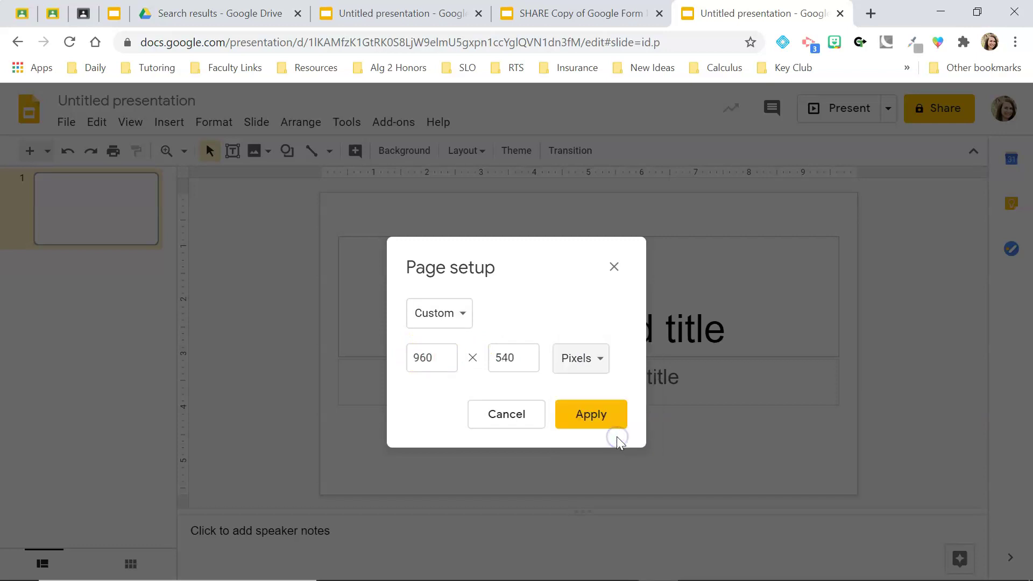
{"action": "left_click_drag", "start_coordinate": [446, 358], "coordinate": [397, 363]}
{"action": "type", "text": "160"}
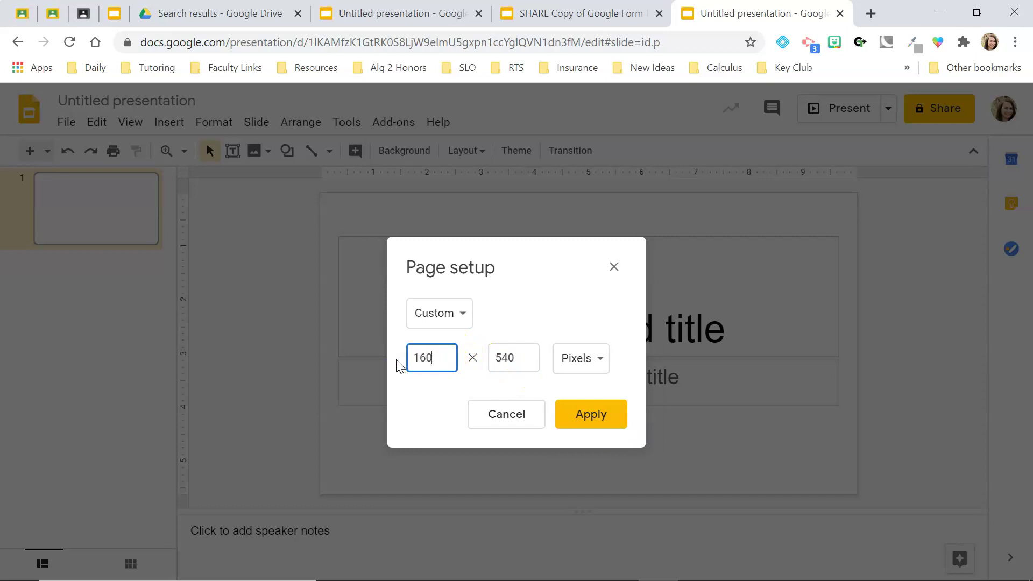
{"action": "type", "text": "0"}
{"action": "key", "text": "Tab"}
{"action": "type", "text": "400"}
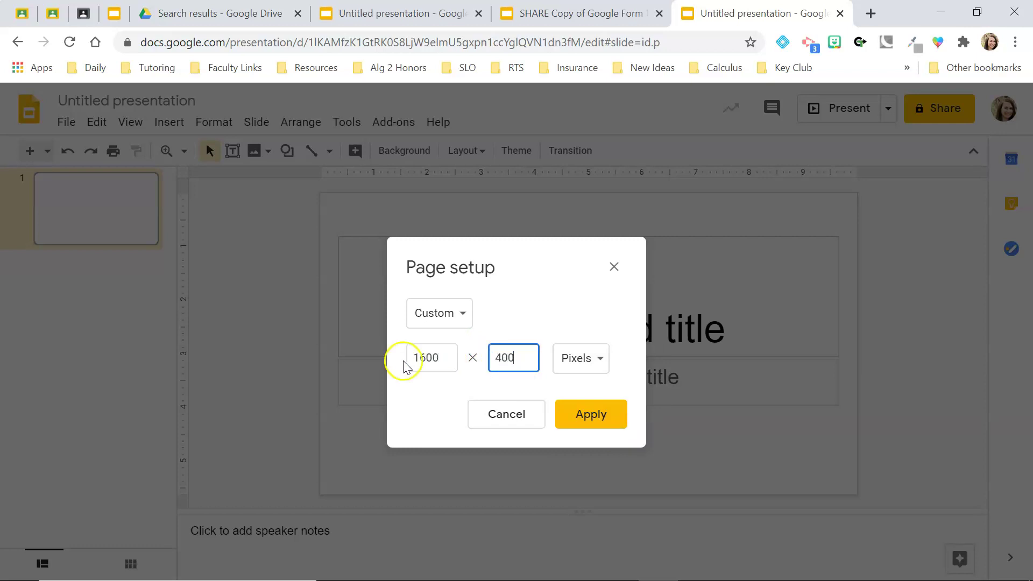
{"action": "left_click", "coordinate": [602, 364]}
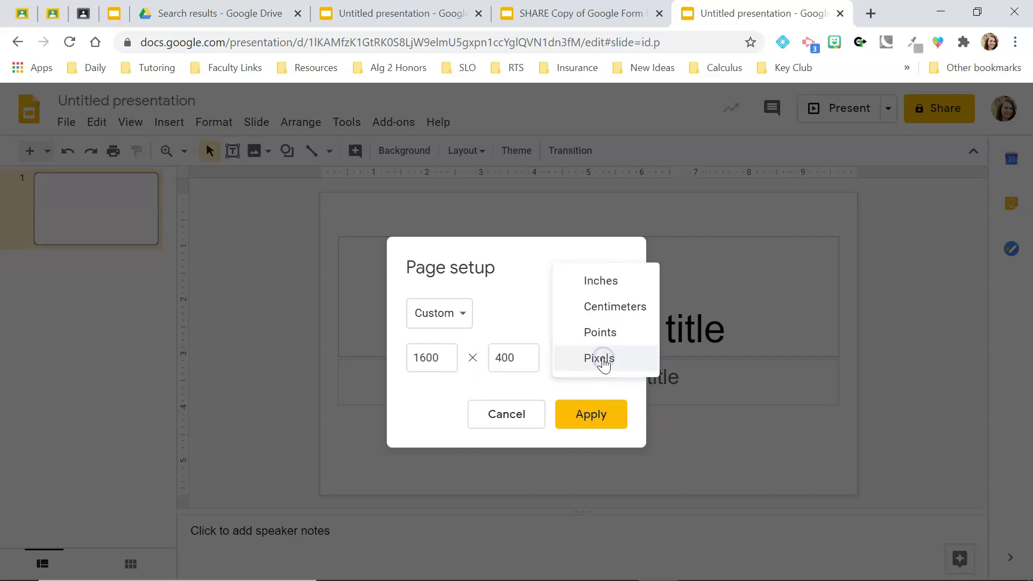
{"action": "left_click", "coordinate": [579, 289]}
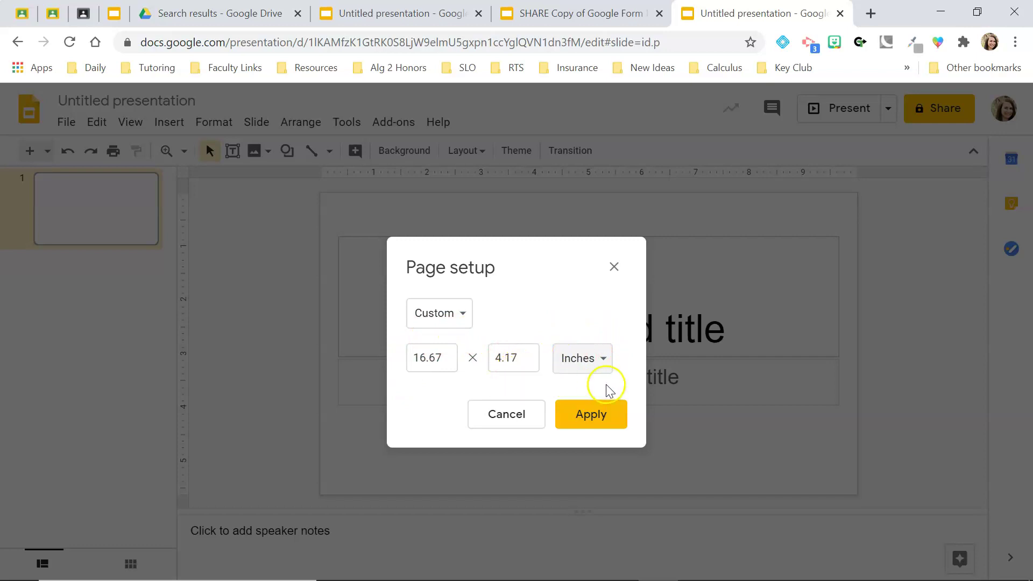
{"action": "left_click", "coordinate": [590, 419]}
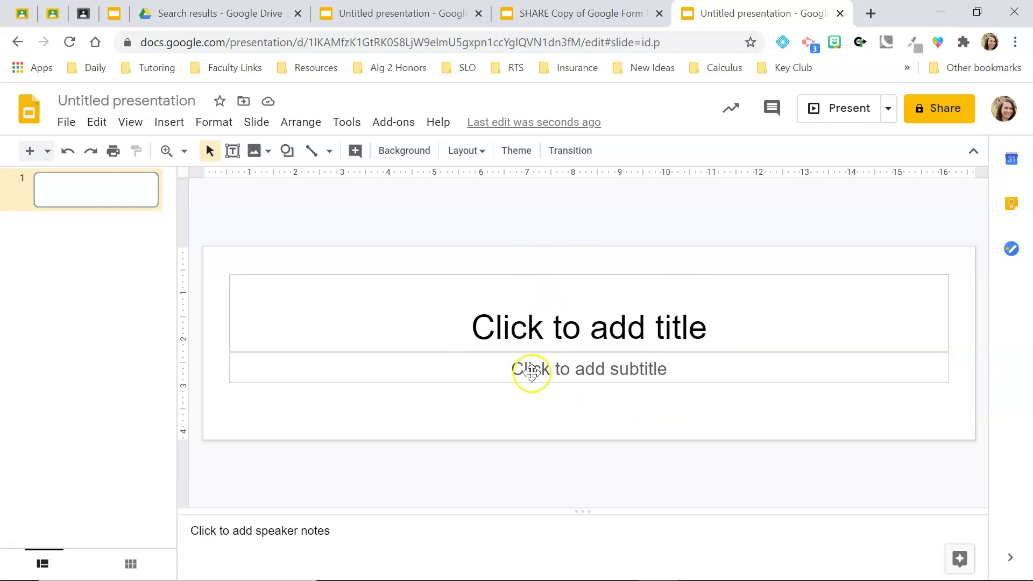
Step: Change the slide layout to Blank and bring up its background settings
{"action": "left_click", "coordinate": [474, 152]}
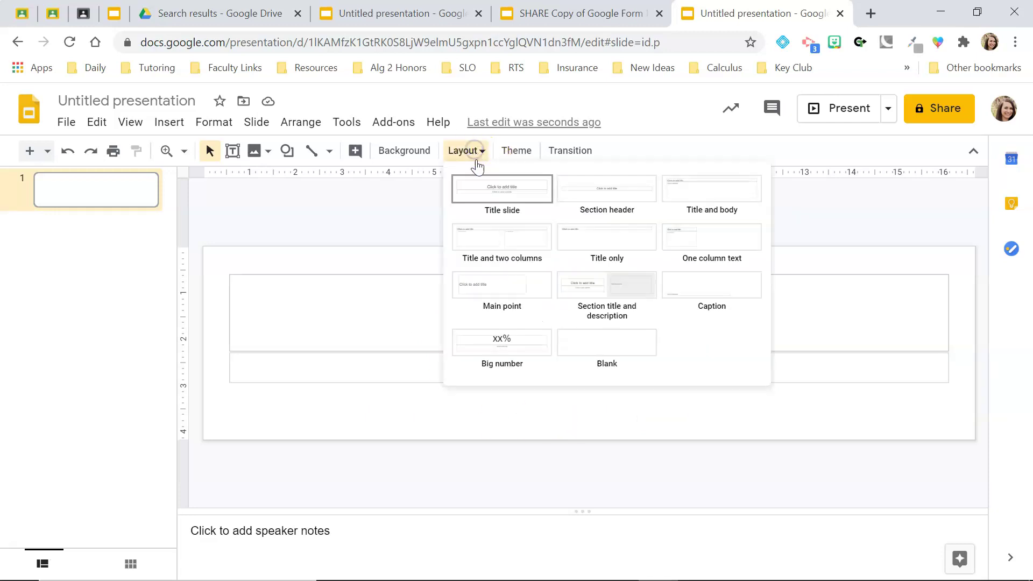
{"action": "left_click", "coordinate": [614, 338]}
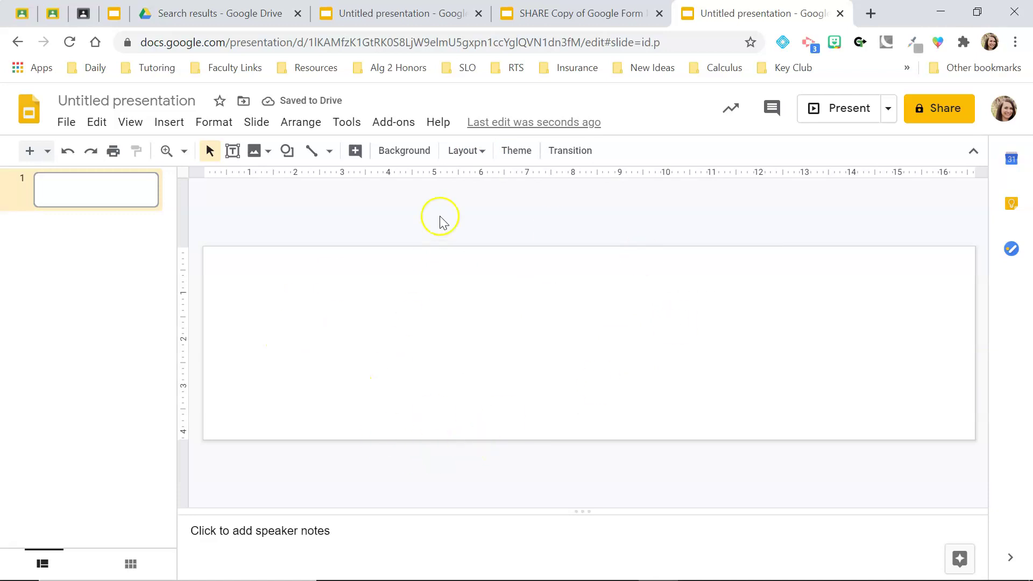
{"action": "left_click", "coordinate": [398, 155]}
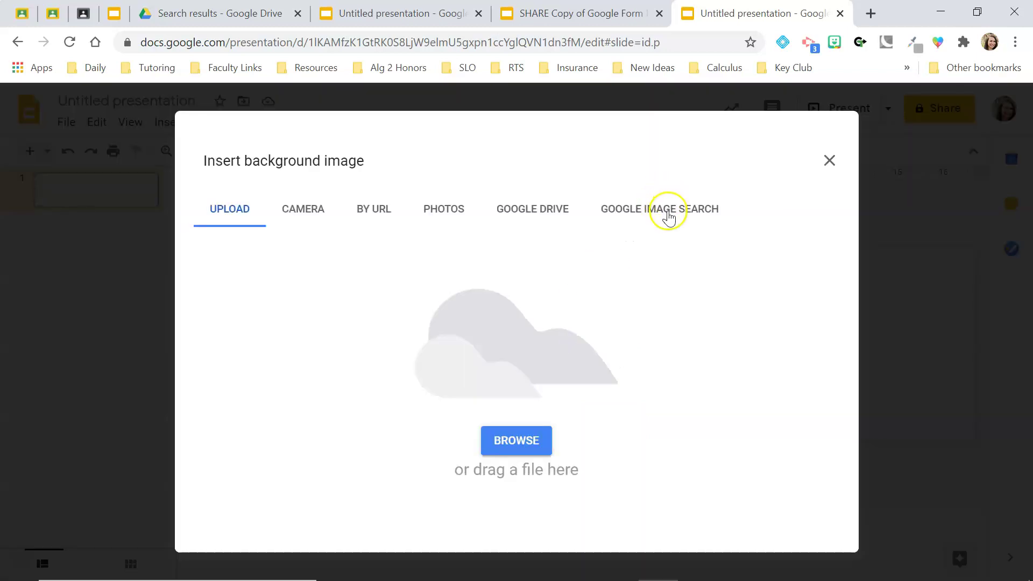
Step: Search Google Images for 'wall floor' background photos
{"action": "left_click", "coordinate": [666, 215]}
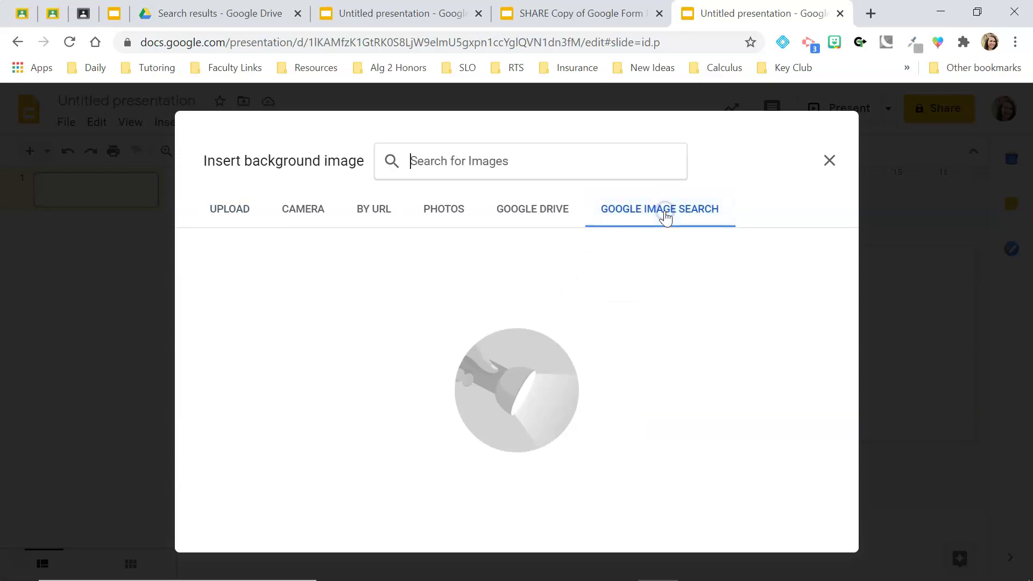
{"action": "left_click", "coordinate": [460, 160]}
{"action": "left_click", "coordinate": [392, 418]}
{"action": "type", "text": "w"}
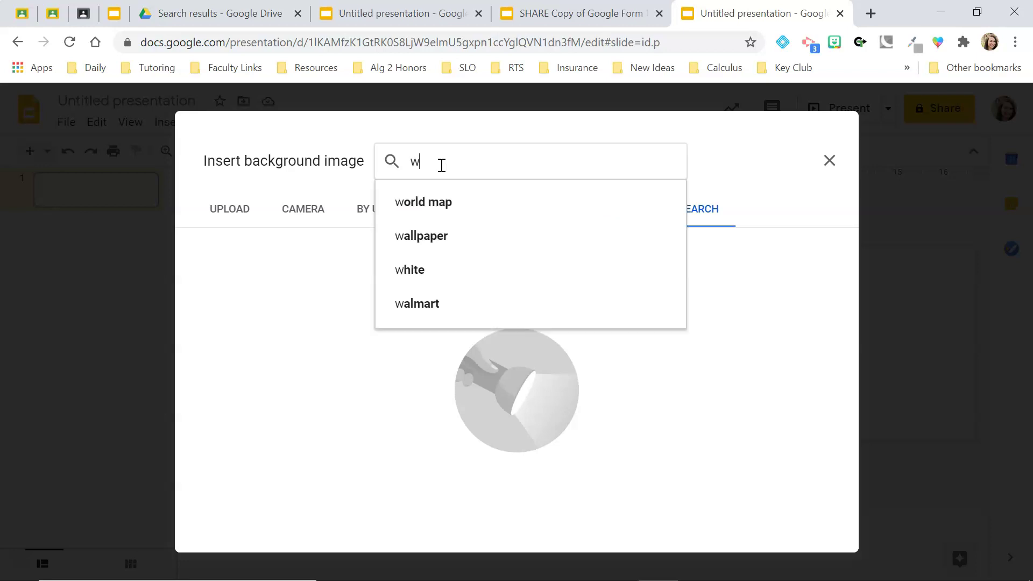
{"action": "type", "text": "all floor"}
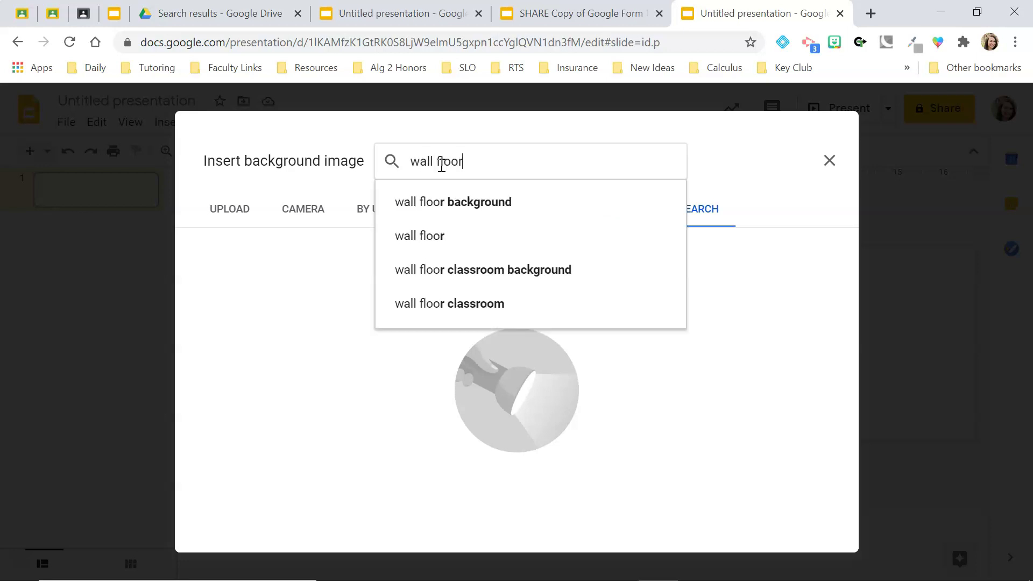
{"action": "key", "text": "Return"}
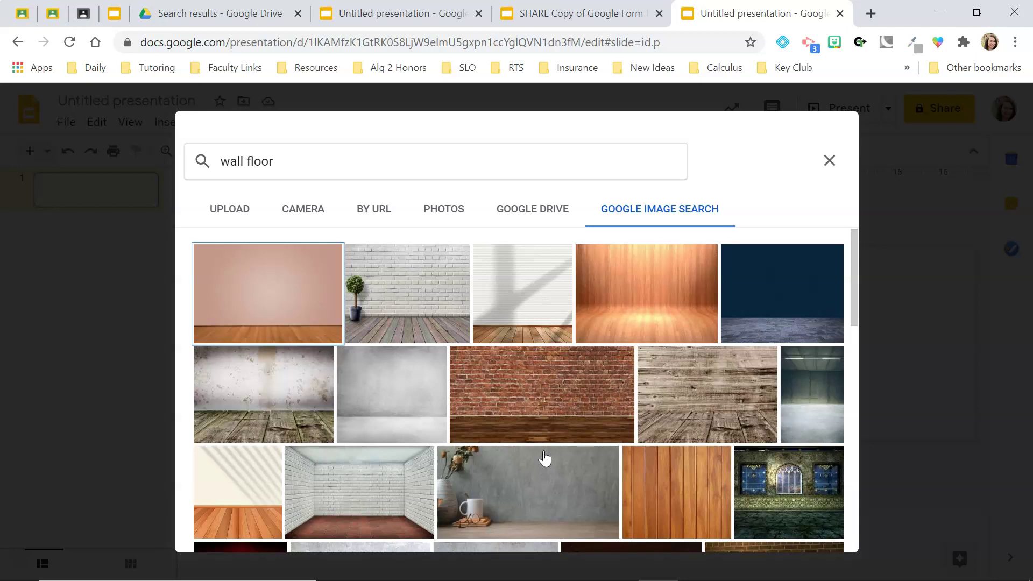
Step: Set the grey wall over weathered wooden floor photo as the slide background
{"action": "scroll", "coordinate": [544, 458], "scroll_direction": "down", "scroll_amount": 3}
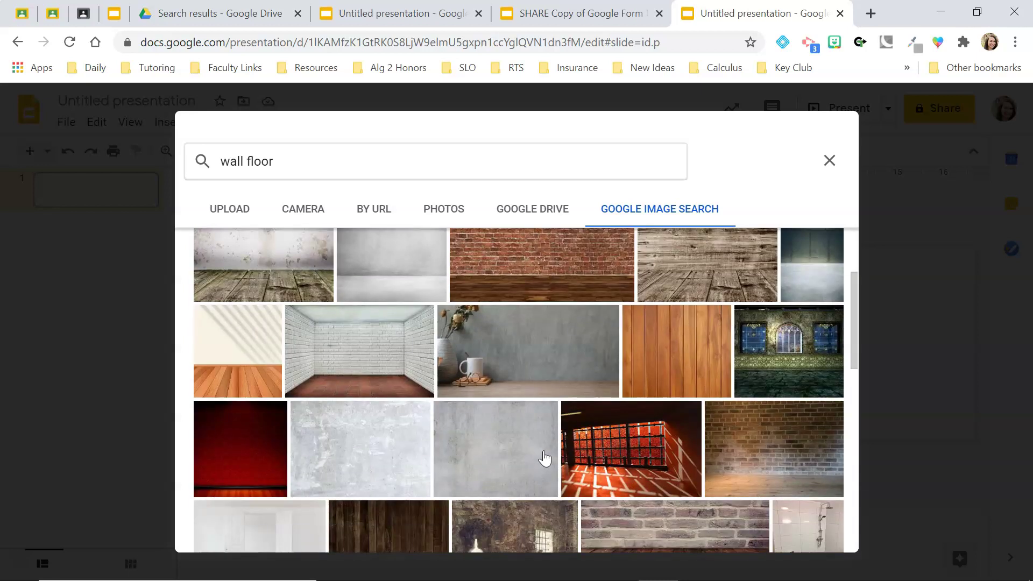
{"action": "scroll", "coordinate": [545, 458], "scroll_direction": "down", "scroll_amount": 3}
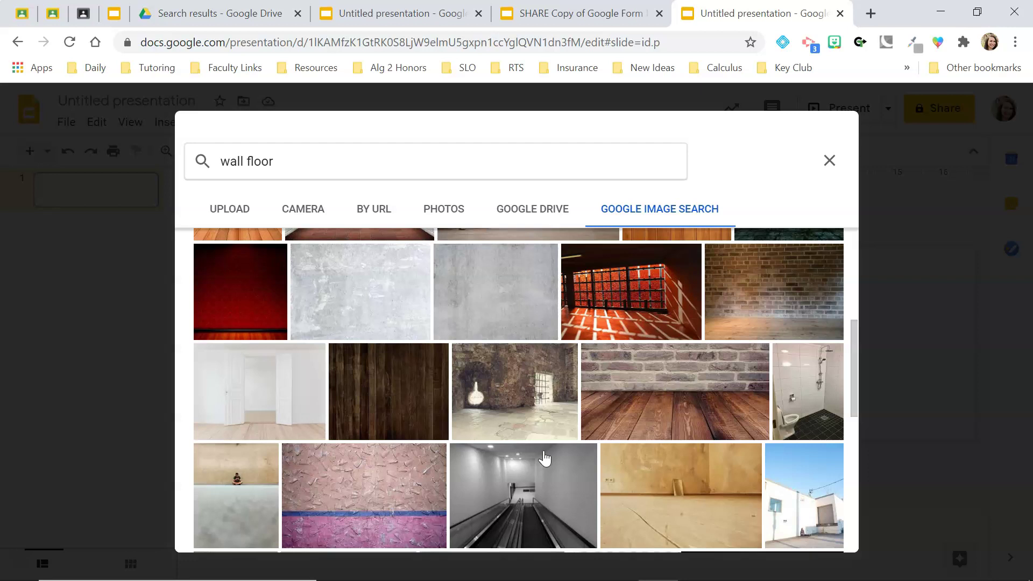
{"action": "scroll", "coordinate": [544, 458], "scroll_direction": "down", "scroll_amount": 3}
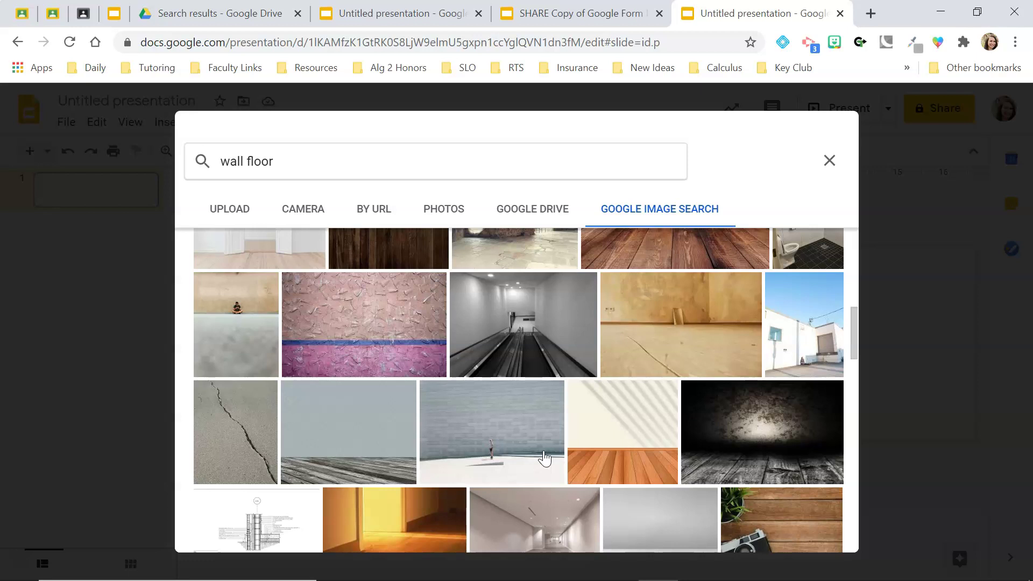
{"action": "scroll", "coordinate": [544, 458], "scroll_direction": "down", "scroll_amount": 1}
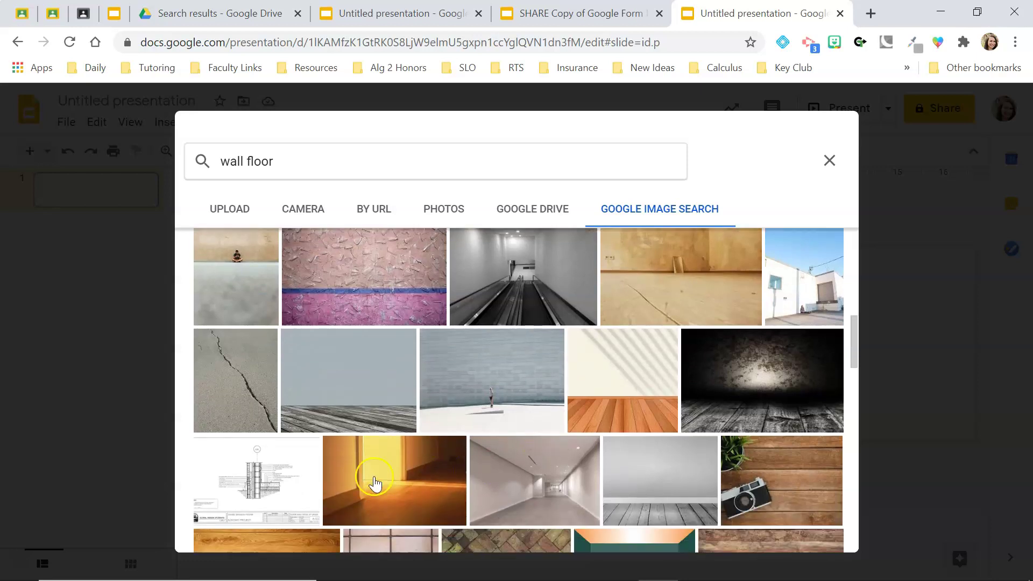
{"action": "left_click", "coordinate": [364, 408]}
{"action": "left_click", "coordinate": [360, 362]}
{"action": "left_click", "coordinate": [815, 531]}
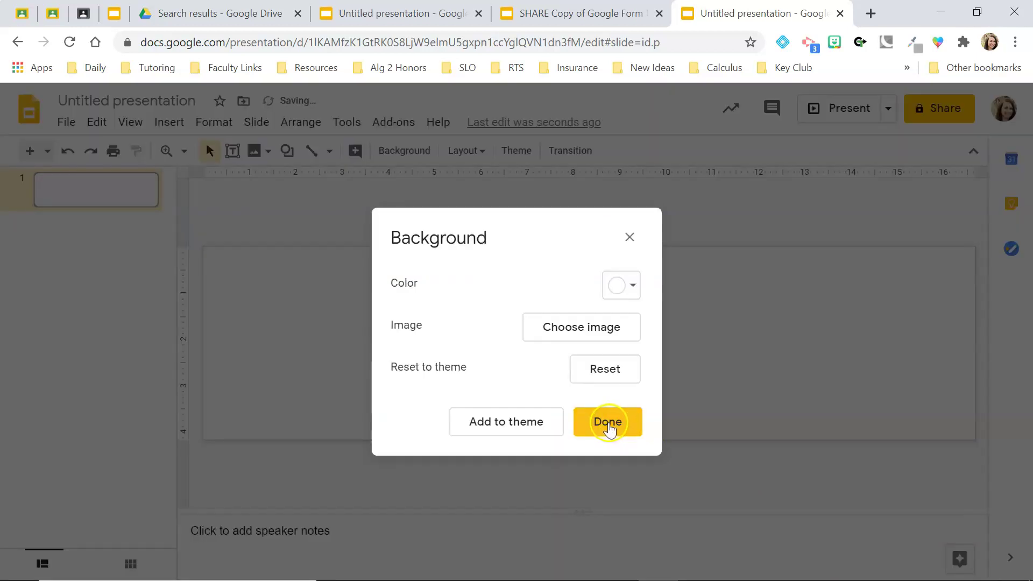
{"action": "left_click", "coordinate": [608, 421]}
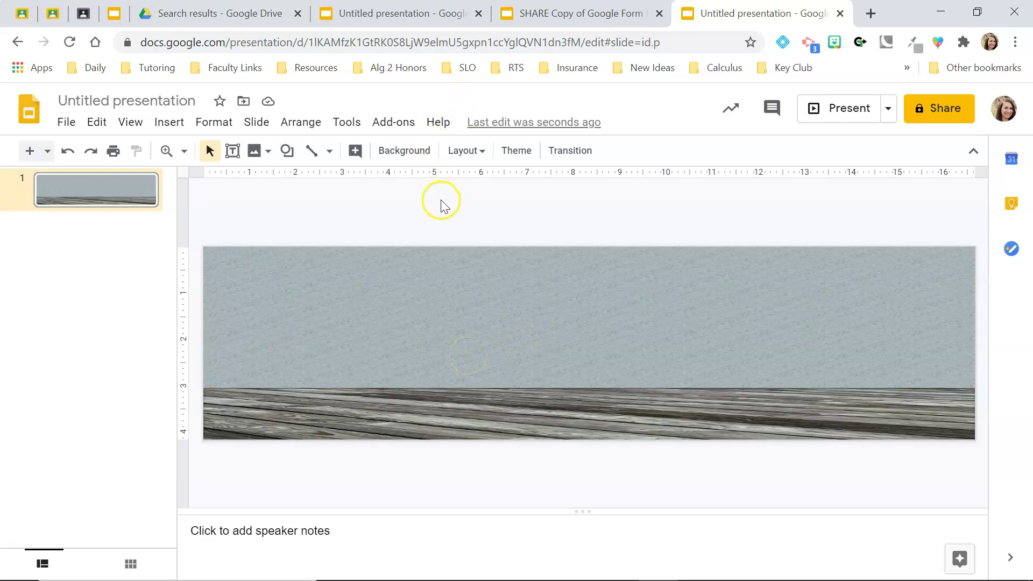
Step: Search the web for 'couch vector' images from the Insert image menu
{"action": "left_click", "coordinate": [168, 125]}
{"action": "mouse_move", "coordinate": [171, 152]}
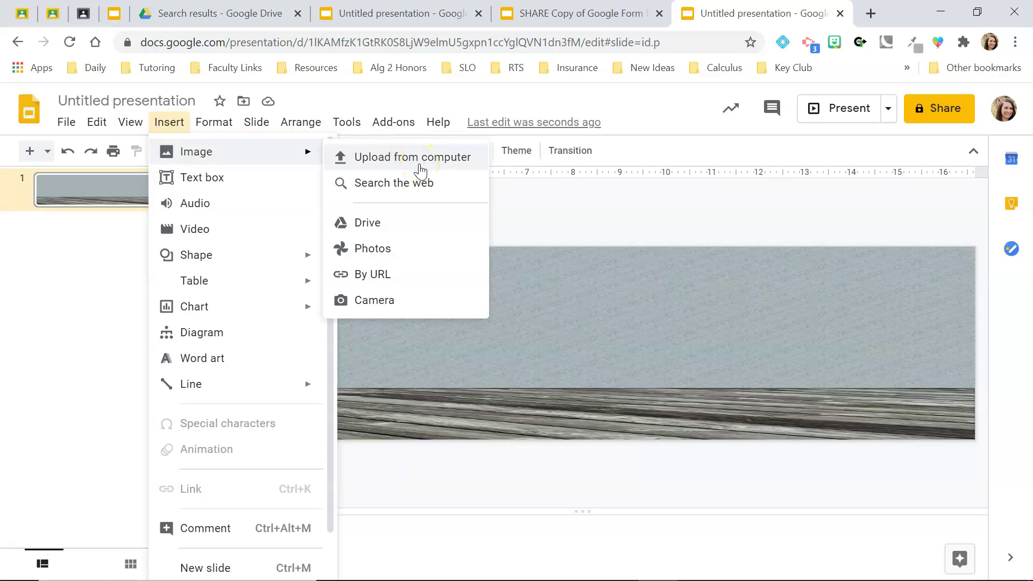
{"action": "left_click", "coordinate": [361, 186]}
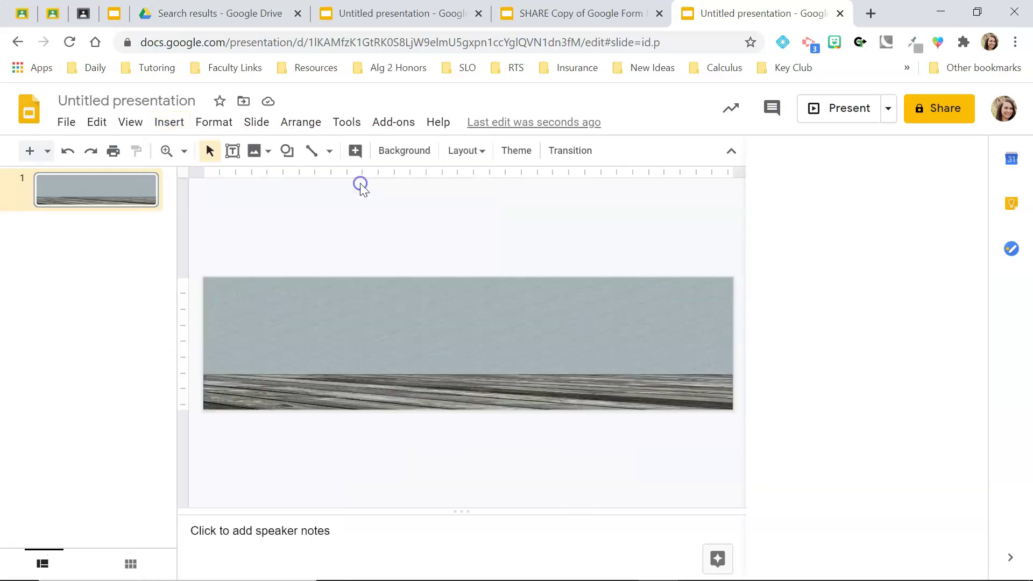
{"action": "left_click", "coordinate": [800, 161]}
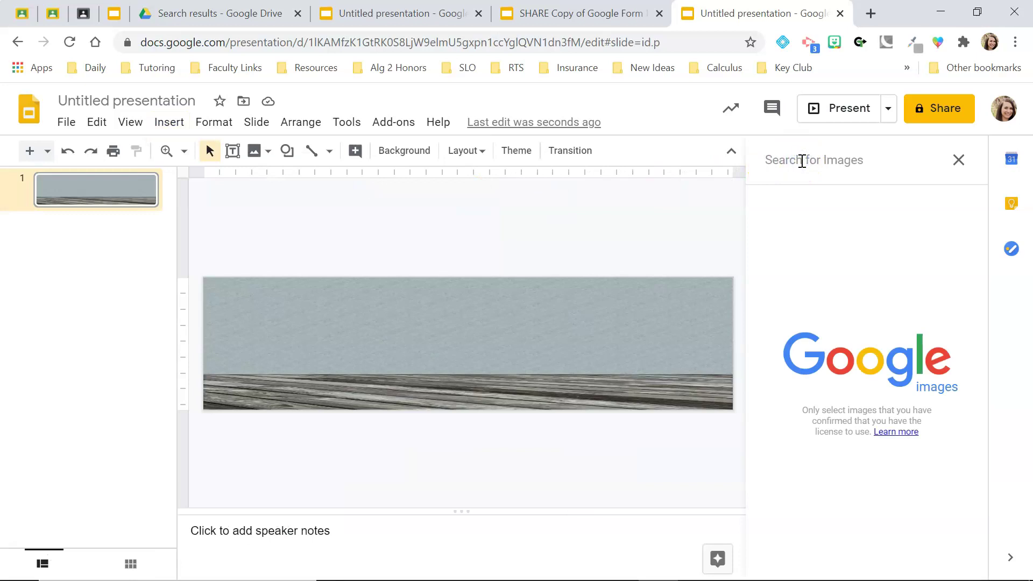
{"action": "type", "text": "couch vector"}
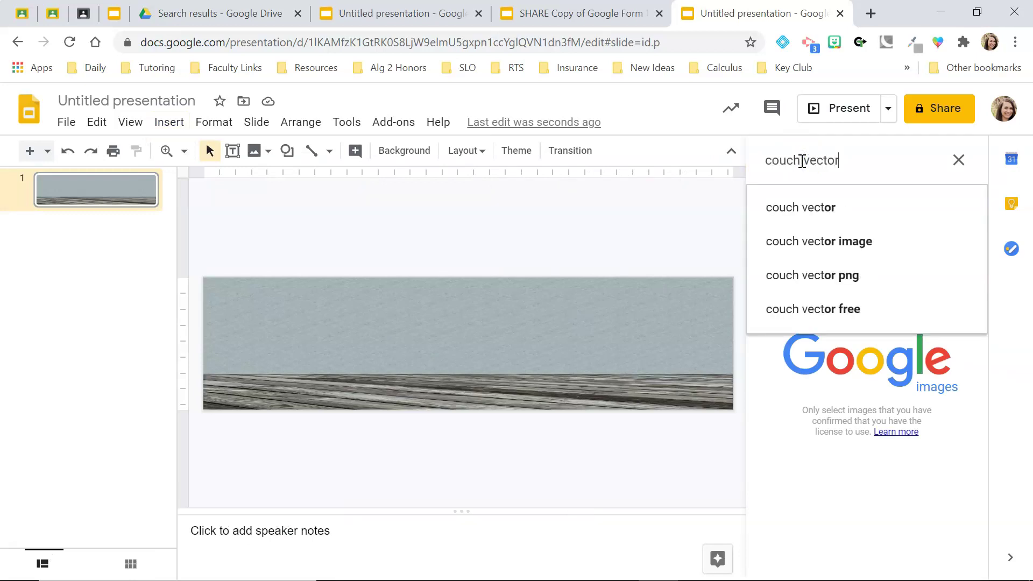
{"action": "key", "text": "Return"}
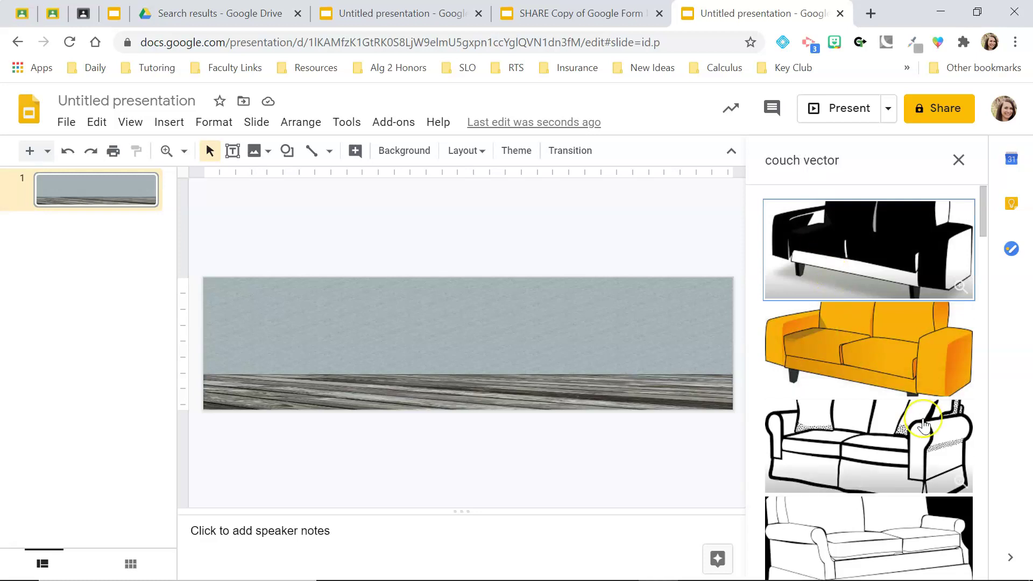
Step: Place the lime-green cartoon couch on the left side of the slide
{"action": "scroll", "coordinate": [914, 425], "scroll_direction": "down", "scroll_amount": 3}
{"action": "scroll", "coordinate": [923, 425], "scroll_direction": "down", "scroll_amount": 8}
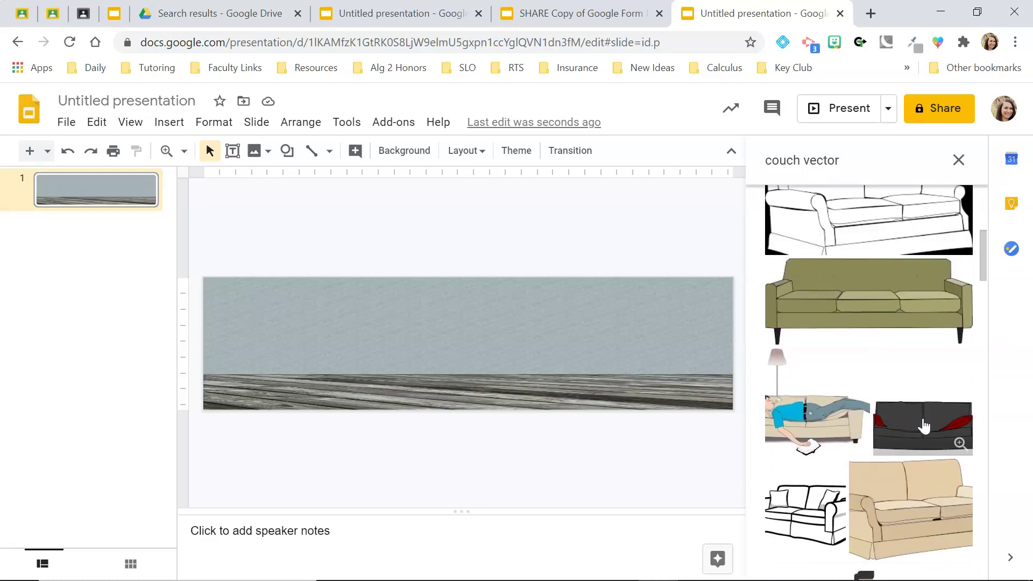
{"action": "scroll", "coordinate": [924, 426], "scroll_direction": "down", "scroll_amount": 7}
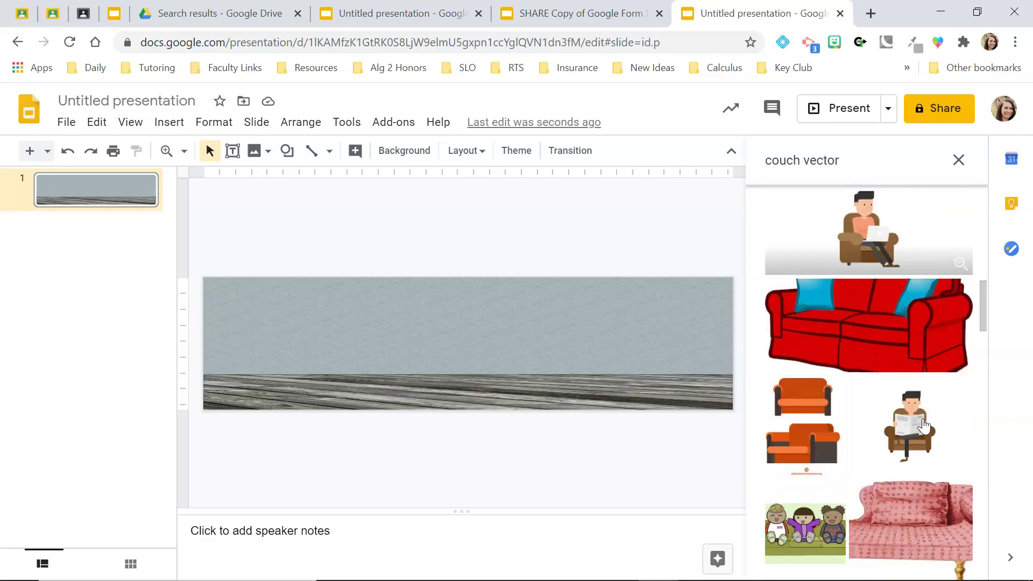
{"action": "scroll", "coordinate": [924, 426], "scroll_direction": "down", "scroll_amount": 8}
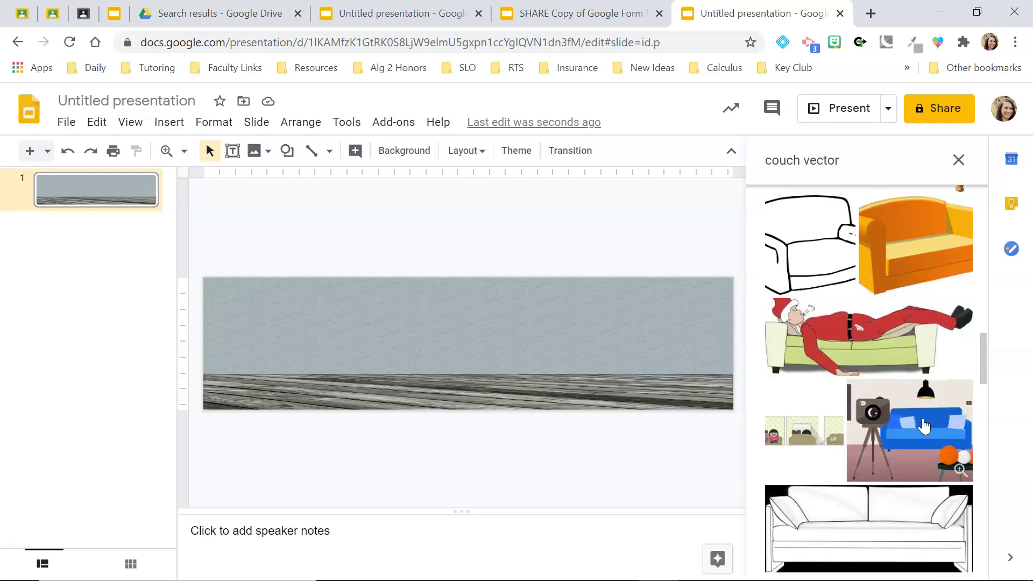
{"action": "scroll", "coordinate": [924, 426], "scroll_direction": "down", "scroll_amount": 10}
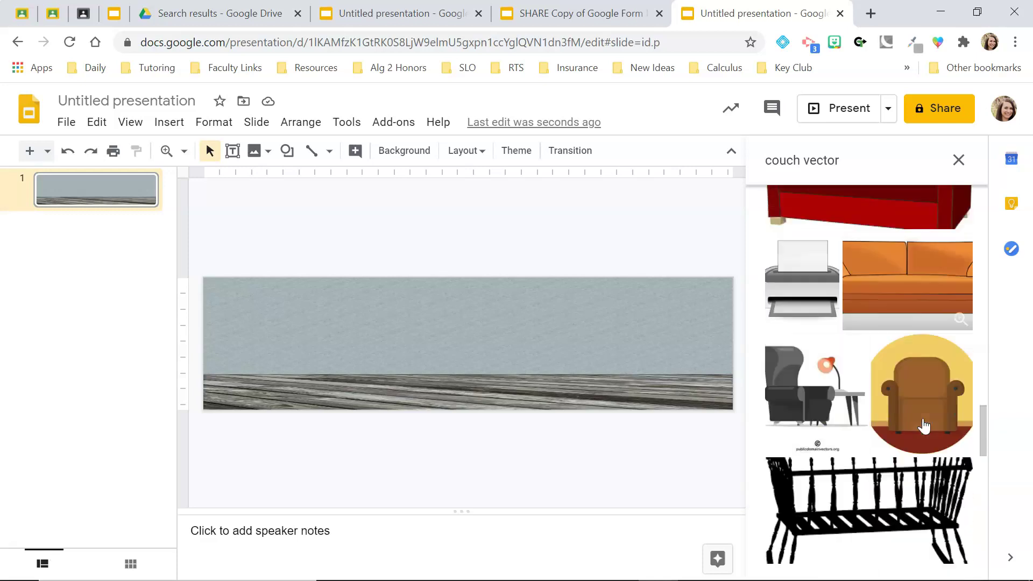
{"action": "scroll", "coordinate": [924, 426], "scroll_direction": "down", "scroll_amount": 5}
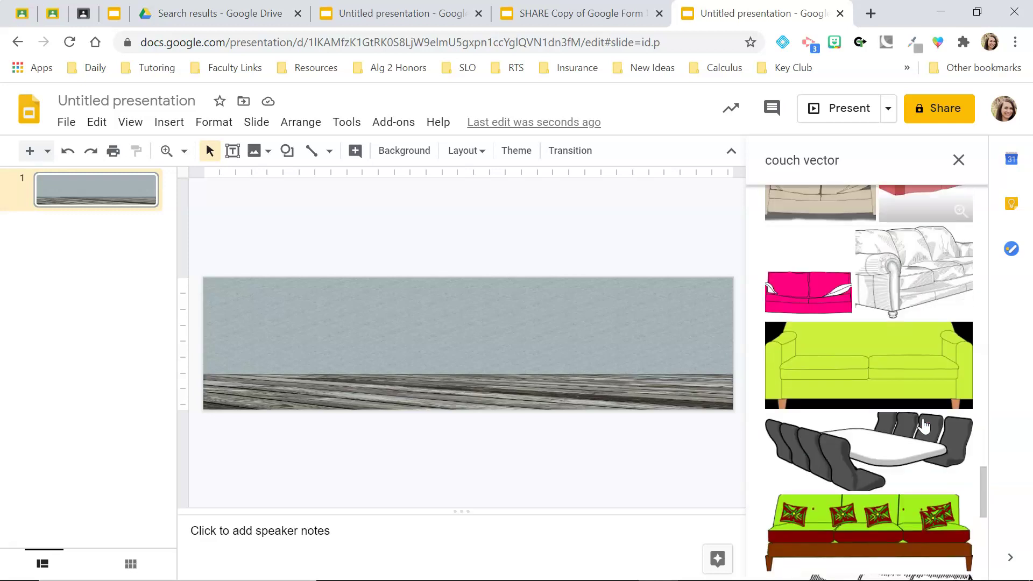
{"action": "scroll", "coordinate": [924, 426], "scroll_direction": "down", "scroll_amount": 1}
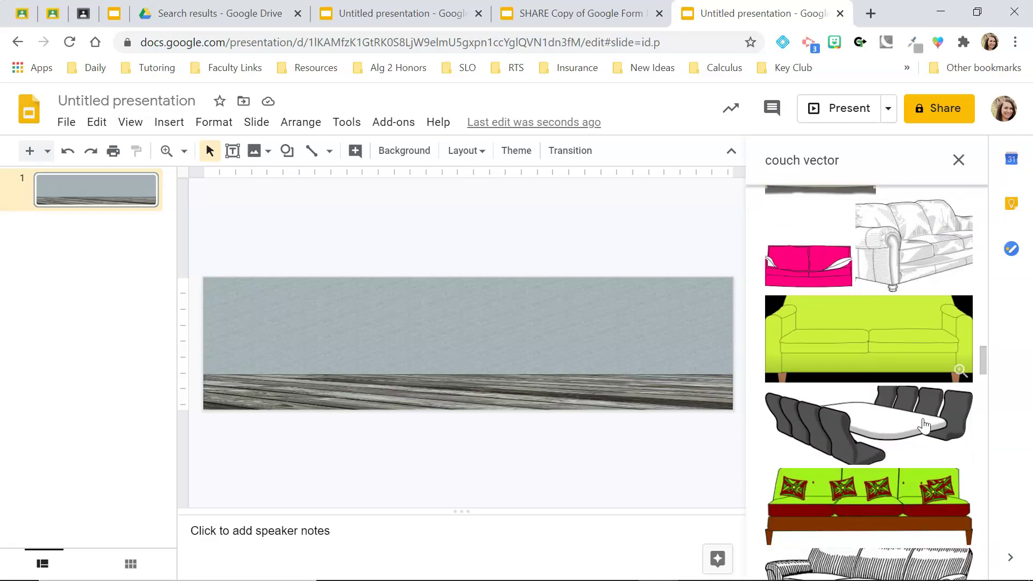
{"action": "left_click", "coordinate": [860, 337]}
{"action": "left_click_drag", "start_coordinate": [861, 337], "coordinate": [260, 292]}
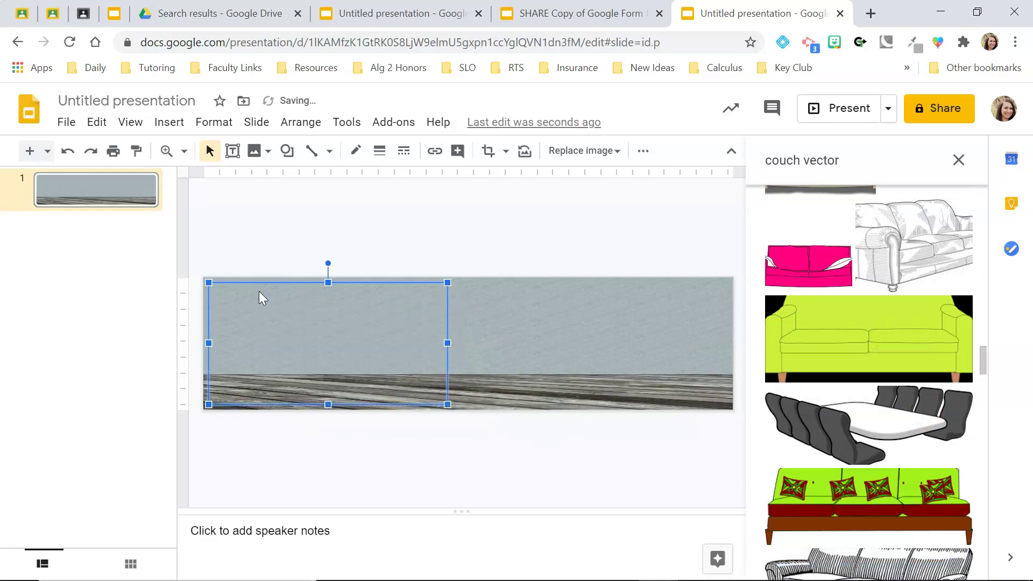
Step: Change the image search from 'couch vector' to 'couch'
{"action": "left_click", "coordinate": [525, 269]}
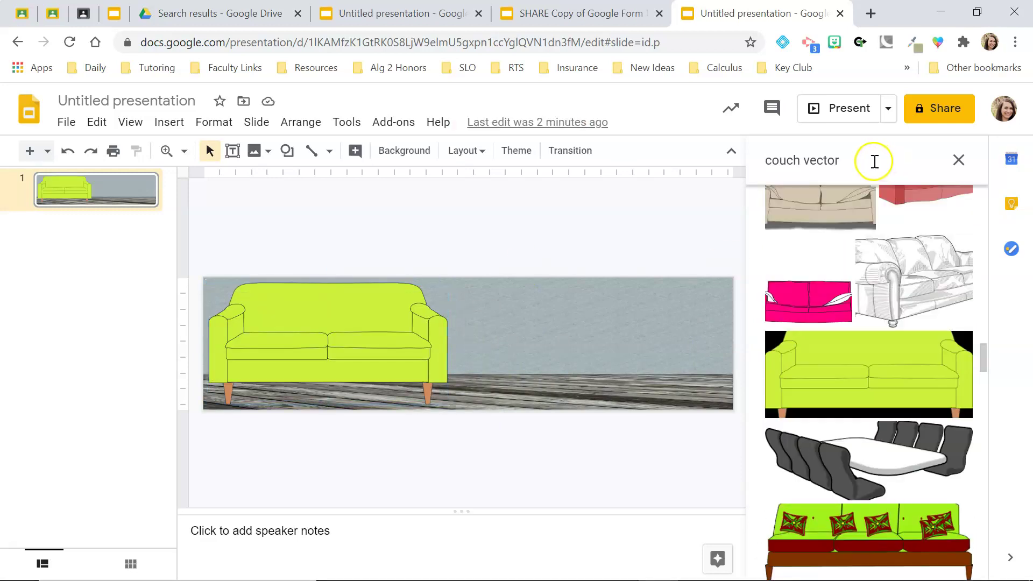
{"action": "left_click", "coordinate": [874, 159]}
{"action": "key", "text": "BackSpace"}
{"action": "key", "text": "BackSpace"}
{"action": "key", "text": "BackSpace"}
{"action": "key", "text": "BackSpace"}
{"action": "key", "text": "BackSpace"}
{"action": "key", "text": "BackSpace"}
{"action": "key", "text": "BackSpace"}
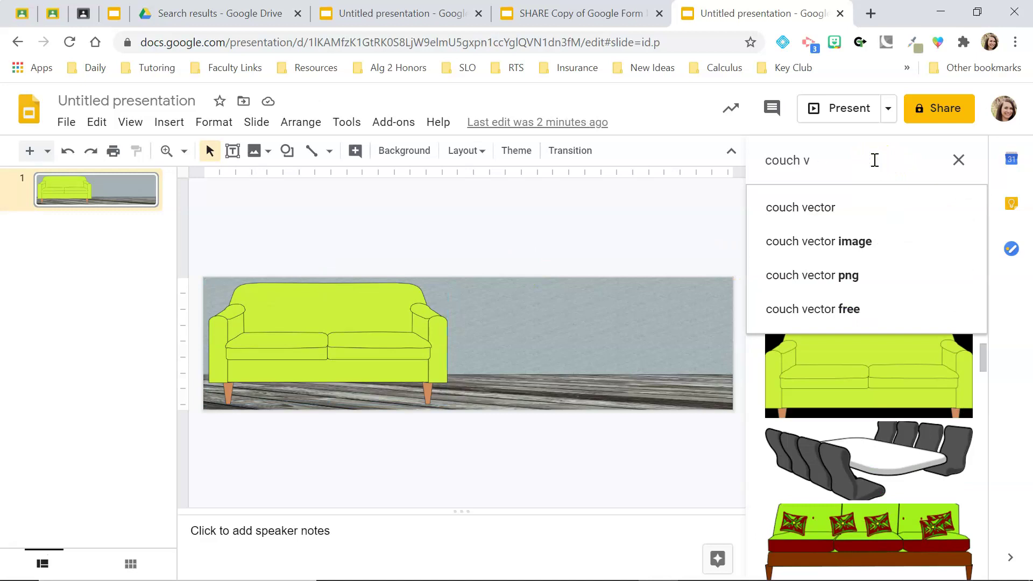
{"action": "key", "text": "Return"}
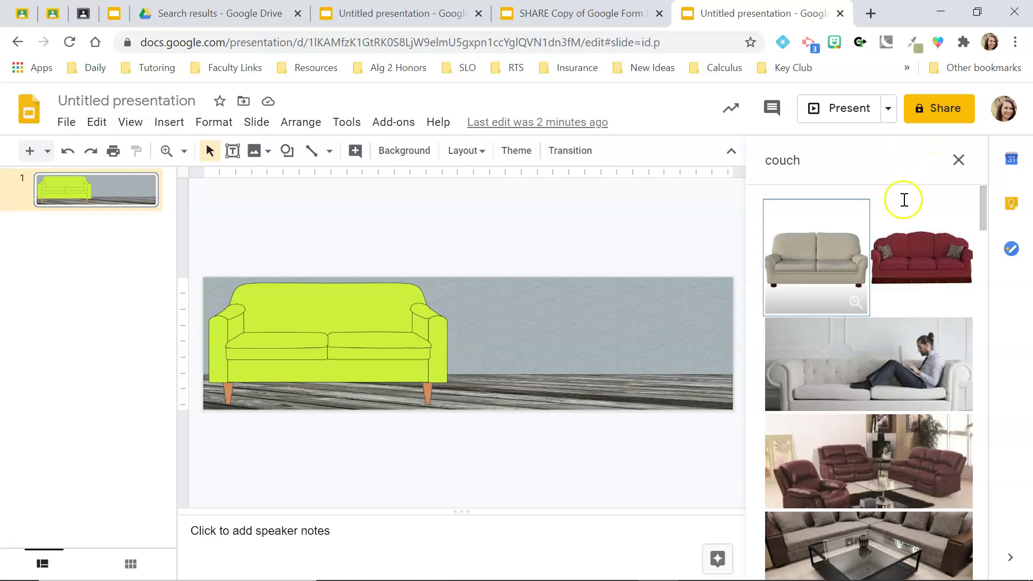
Step: Place the white tufted couch photo to the right of the green couch
{"action": "scroll", "coordinate": [948, 415], "scroll_direction": "down", "scroll_amount": 15}
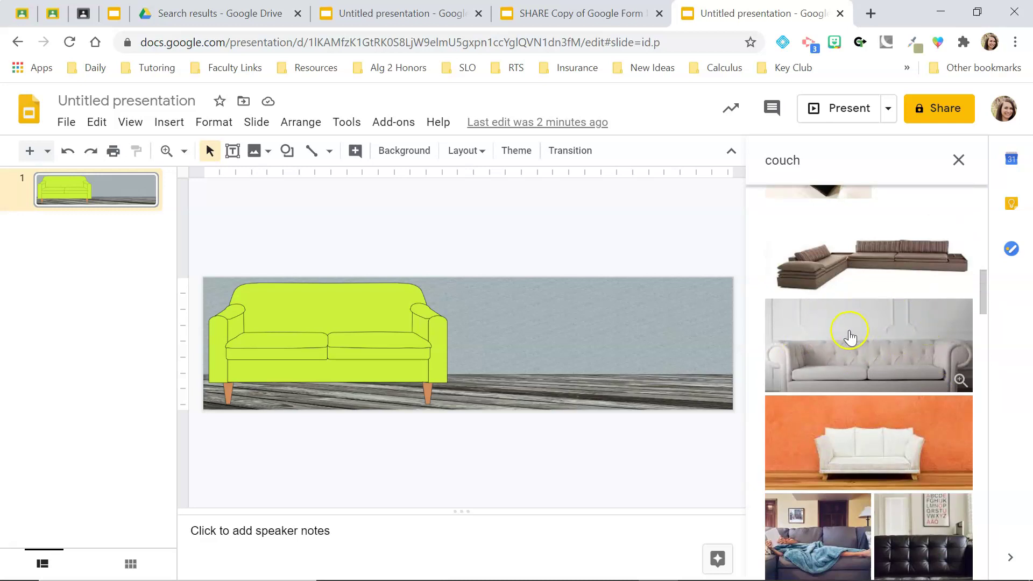
{"action": "left_click_drag", "start_coordinate": [849, 339], "coordinate": [467, 297]}
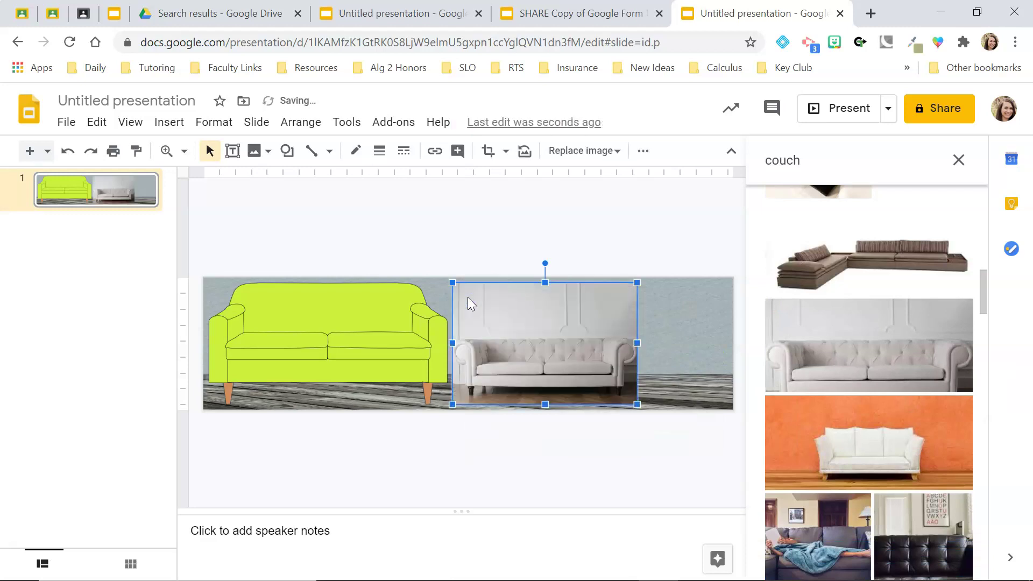
{"action": "left_click", "coordinate": [536, 297]}
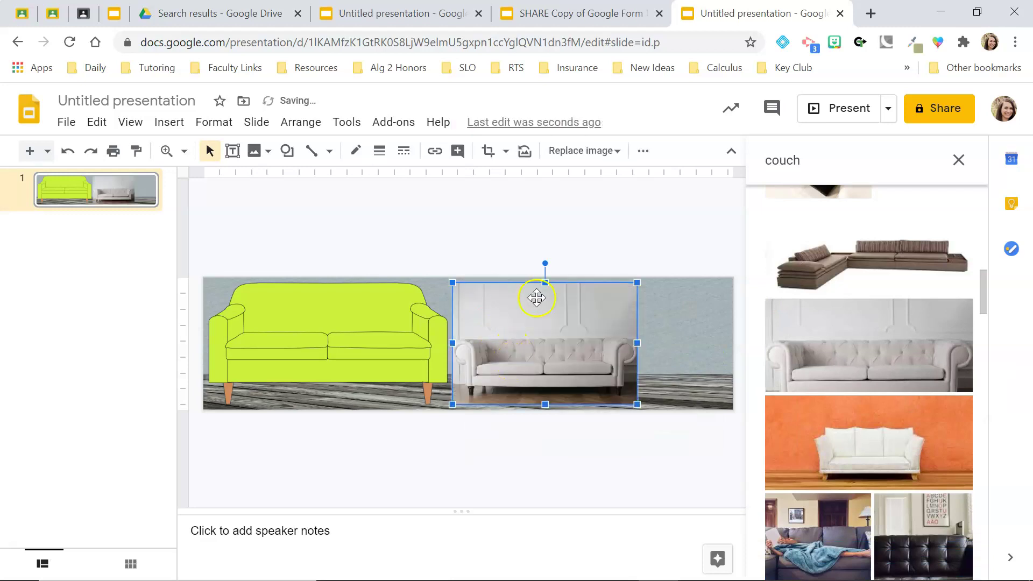
{"action": "left_click", "coordinate": [596, 325]}
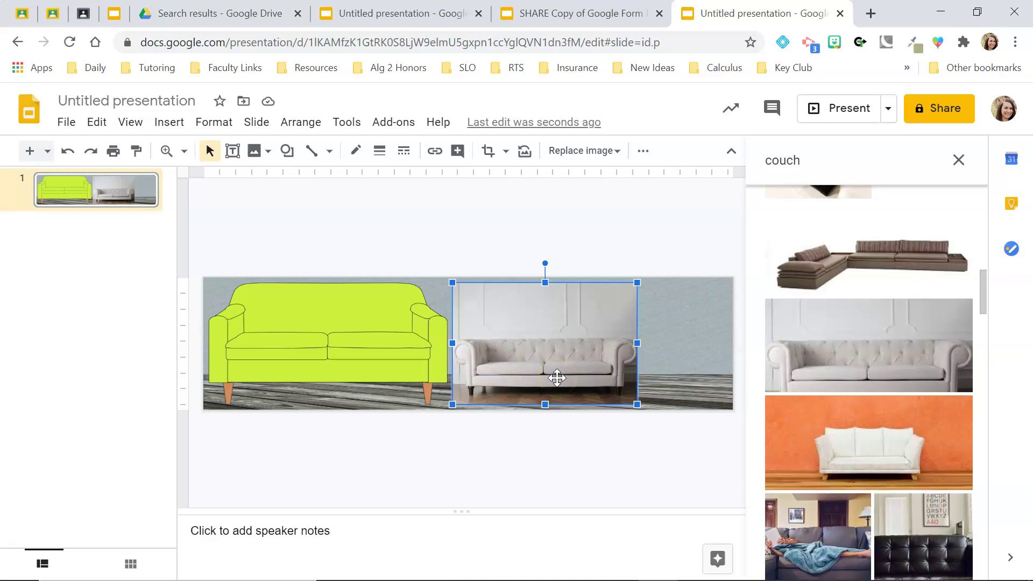
{"action": "left_click", "coordinate": [564, 313]}
Step: Save the white couch photo to Keep, then copy it from the Keep panel
{"action": "right_click", "coordinate": [563, 316]}
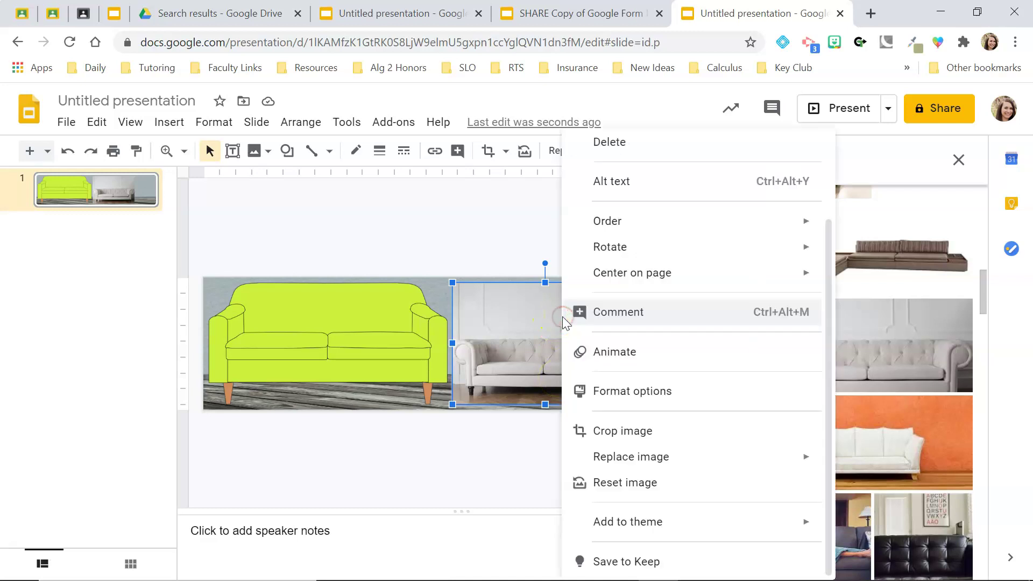
{"action": "left_click", "coordinate": [621, 564]}
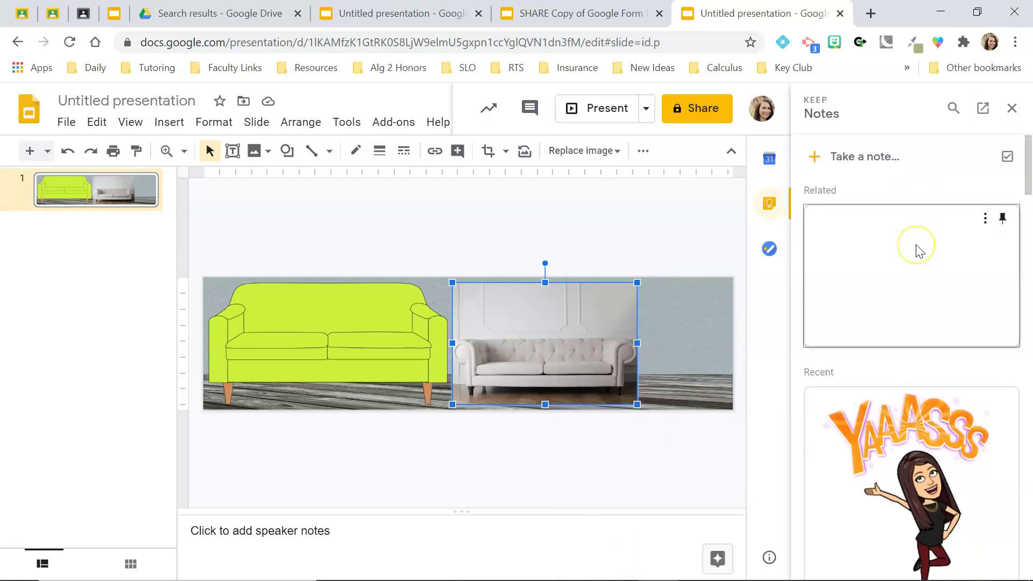
{"action": "right_click", "coordinate": [916, 245]}
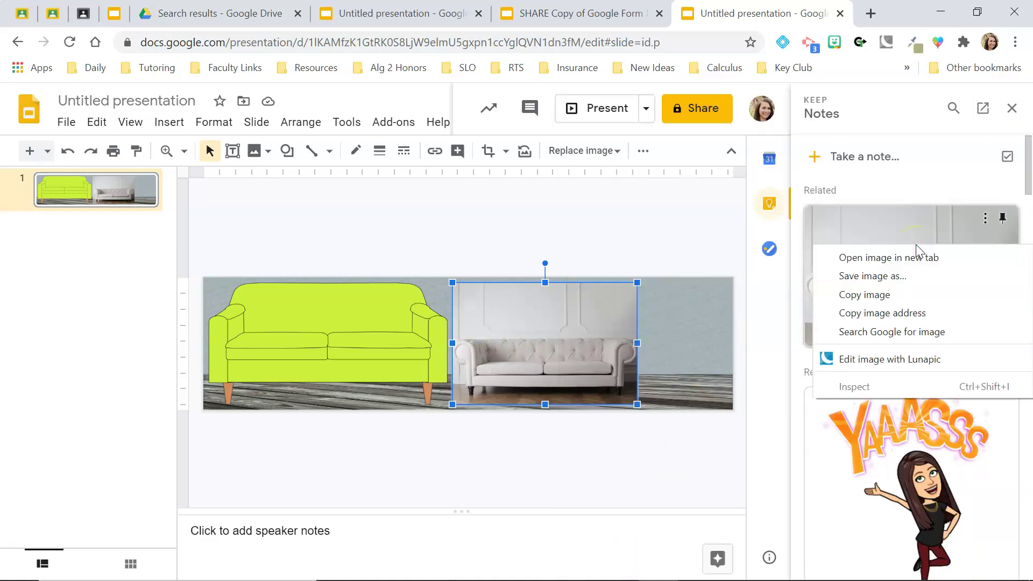
{"action": "left_click", "coordinate": [872, 302]}
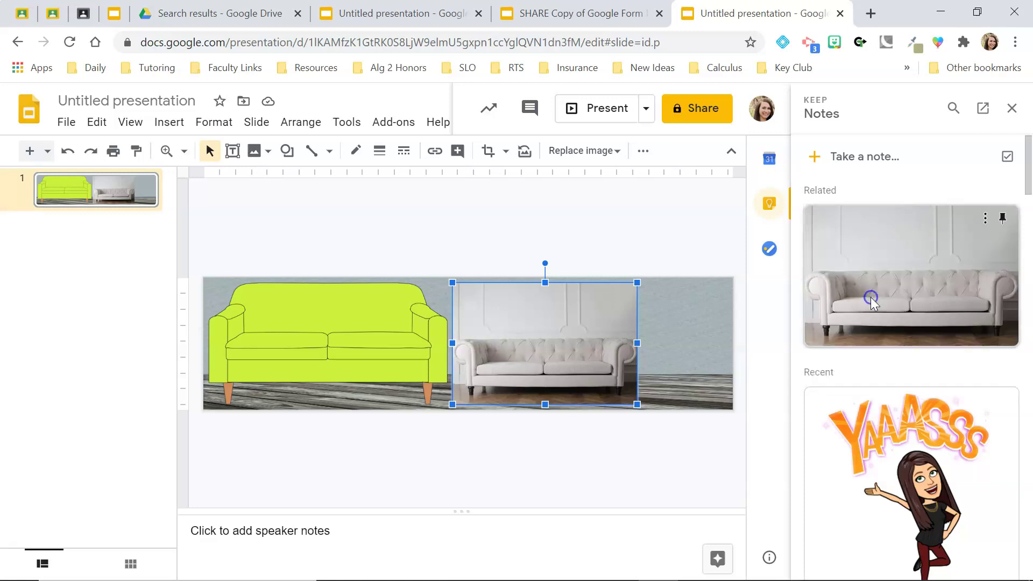
{"action": "right_click", "coordinate": [880, 225]}
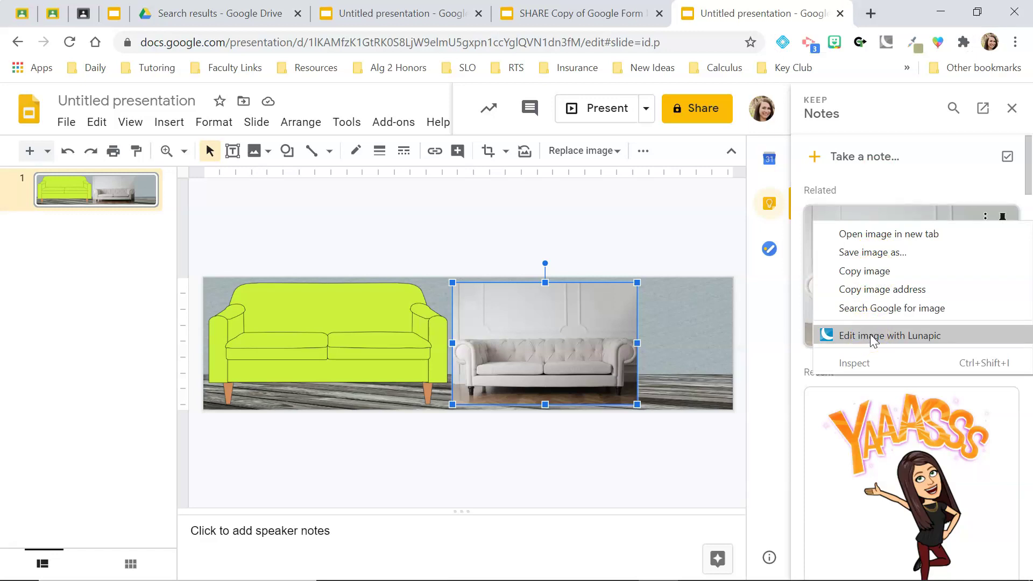
{"action": "left_click", "coordinate": [879, 276]}
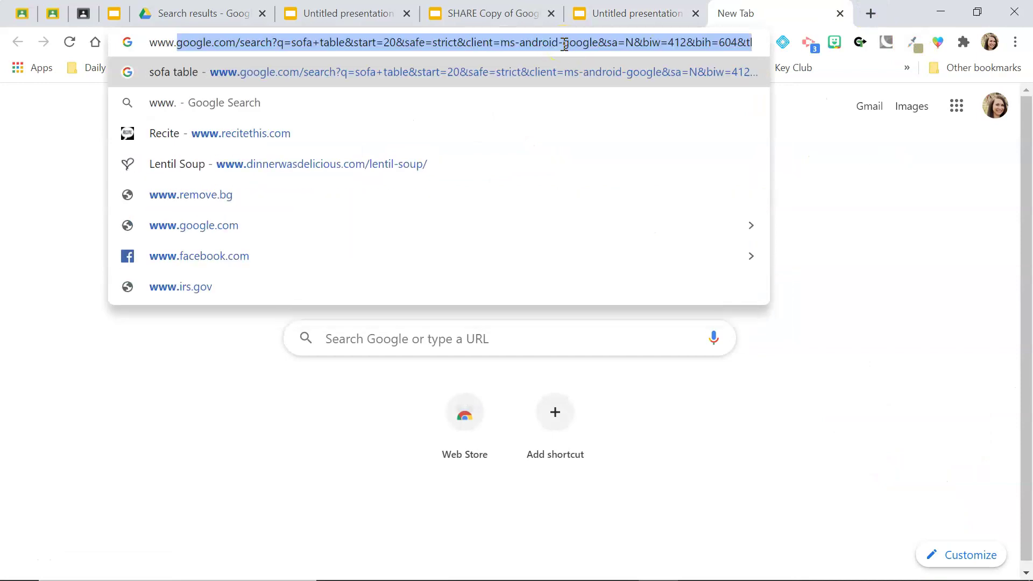
{"action": "type", "text": ".bg/upload"}
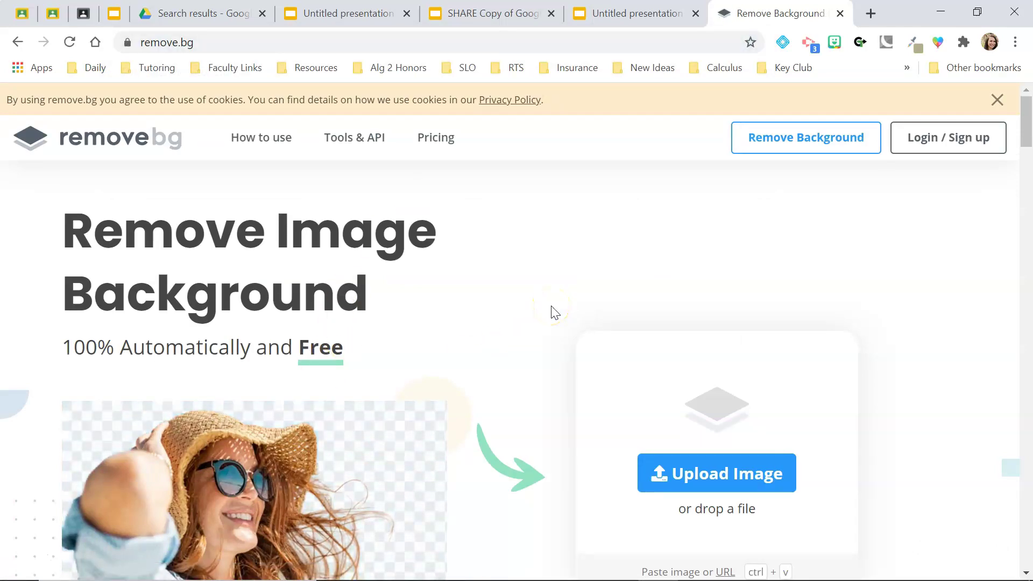
{"action": "key", "text": "ctrl+v"}
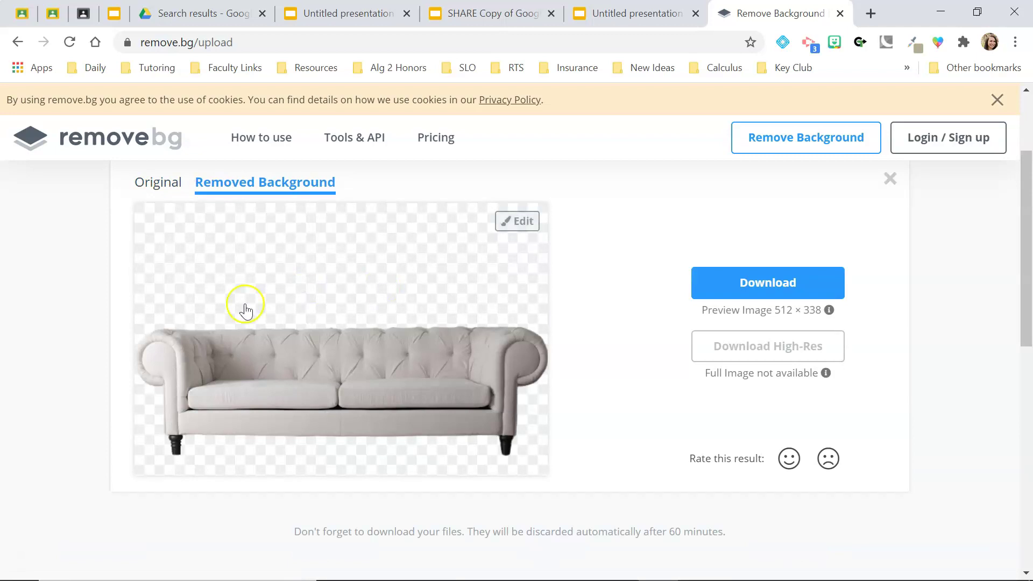
{"action": "left_click", "coordinate": [366, 266]}
Step: Copy and download the background-free sofa image
{"action": "right_click", "coordinate": [366, 267]}
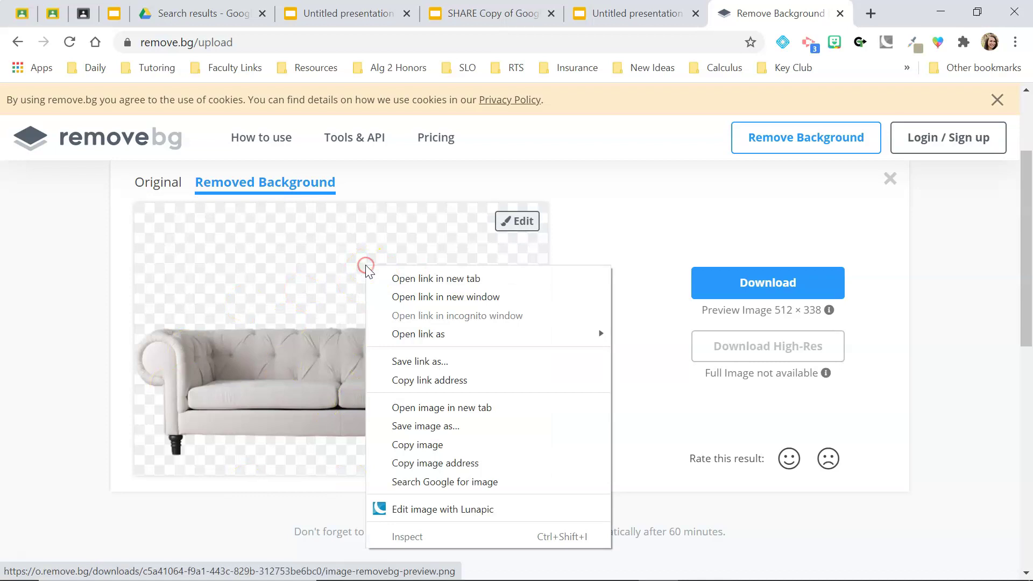
{"action": "left_click", "coordinate": [425, 446]}
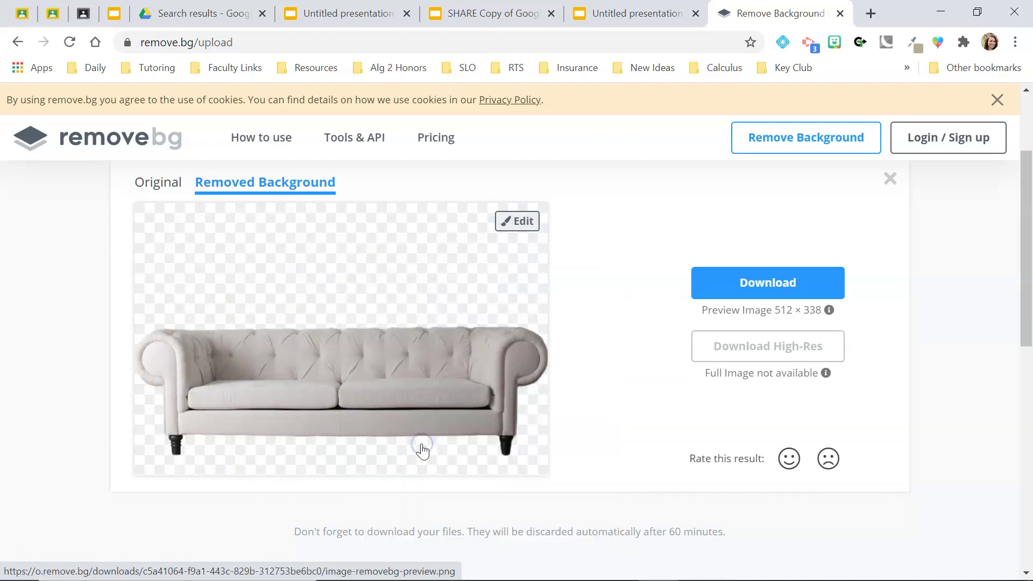
{"action": "left_click", "coordinate": [736, 296]}
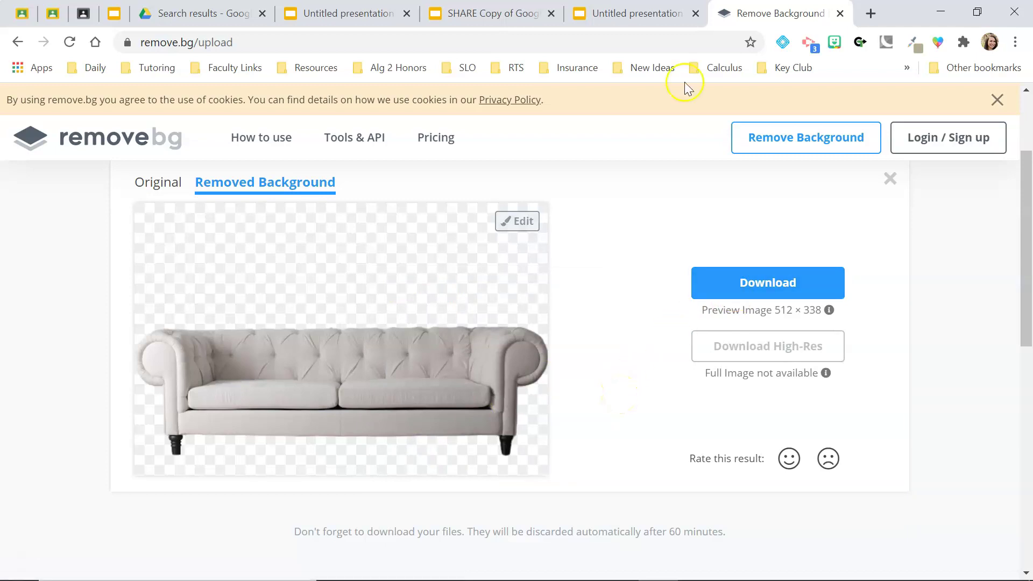
Step: Back in the sofa header slide, delete the green and white sofa images and paste the cut-out sofa
{"action": "left_click", "coordinate": [679, 6]}
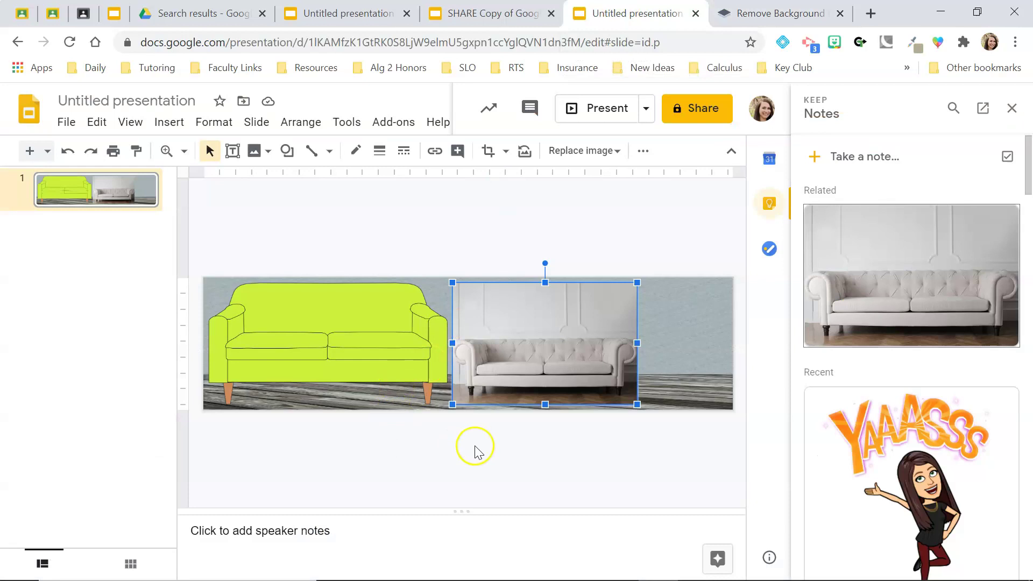
{"action": "left_click", "coordinate": [341, 325]}
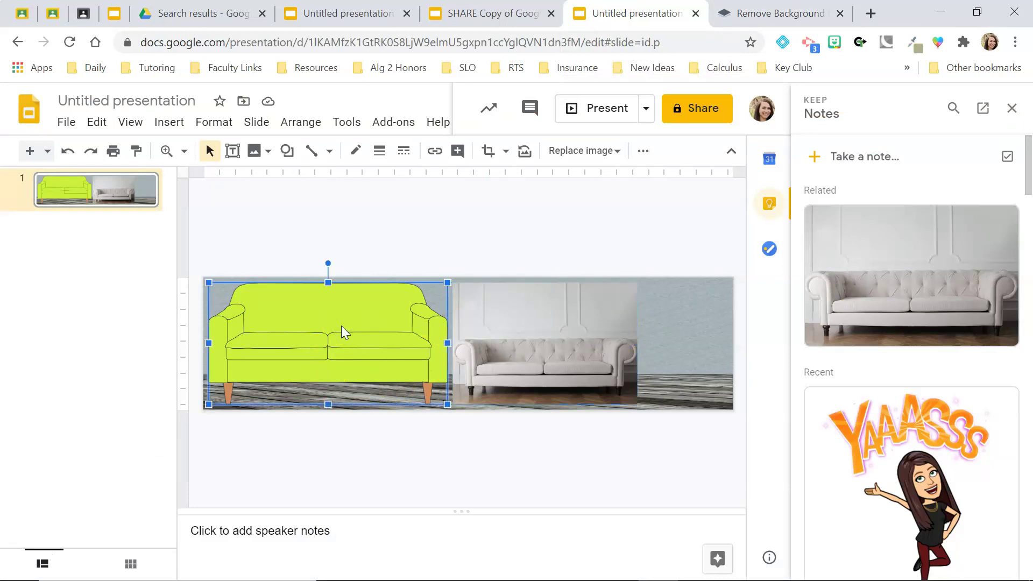
{"action": "key", "text": "Delete"}
{"action": "left_click", "coordinate": [516, 334]}
{"action": "key", "text": "Delete"}
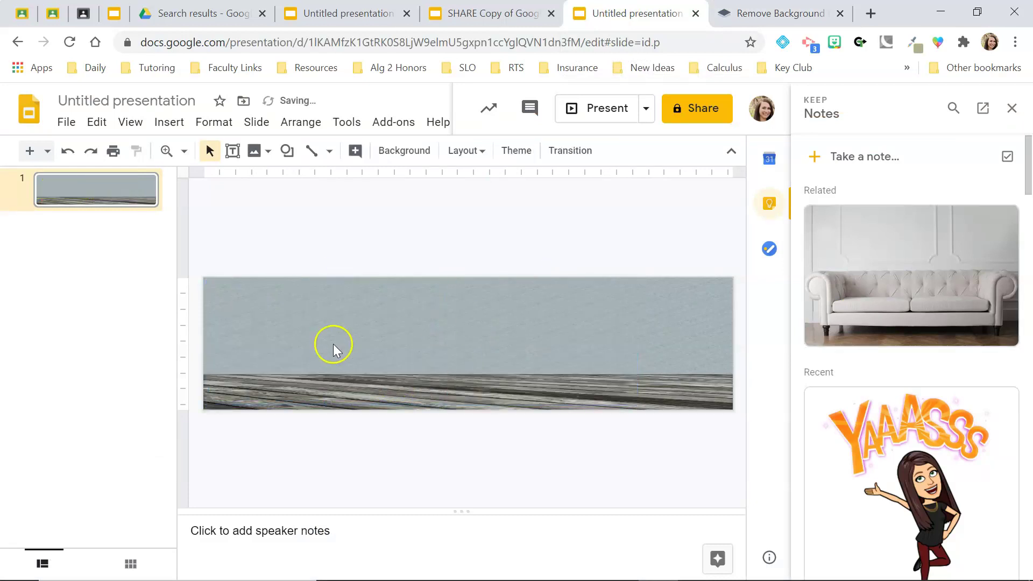
{"action": "key", "text": "ctrl+z"}
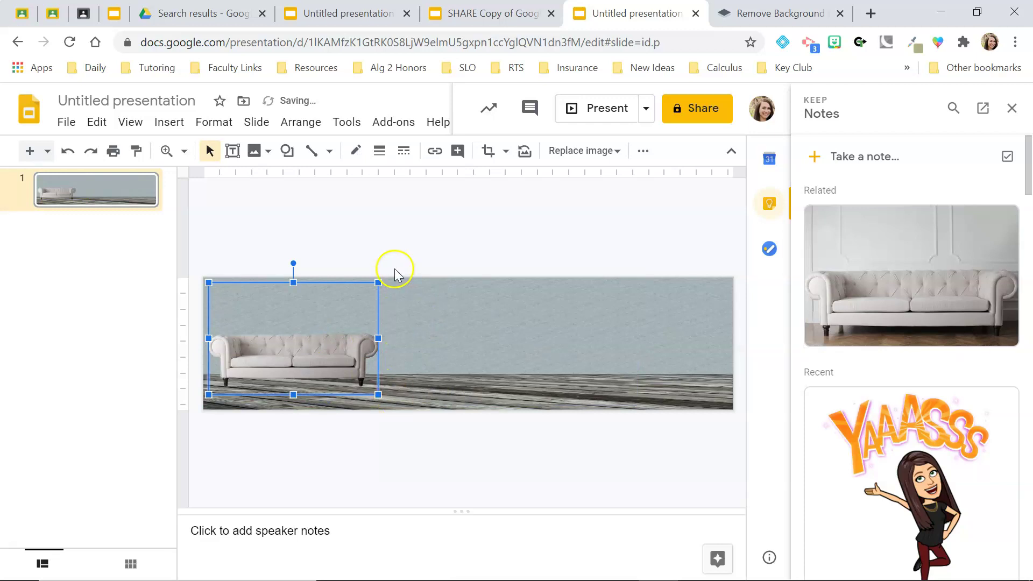
Step: Enlarge the cut-out sofa and nudge it down and left onto the floor
{"action": "left_click_drag", "start_coordinate": [378, 283], "coordinate": [495, 221]}
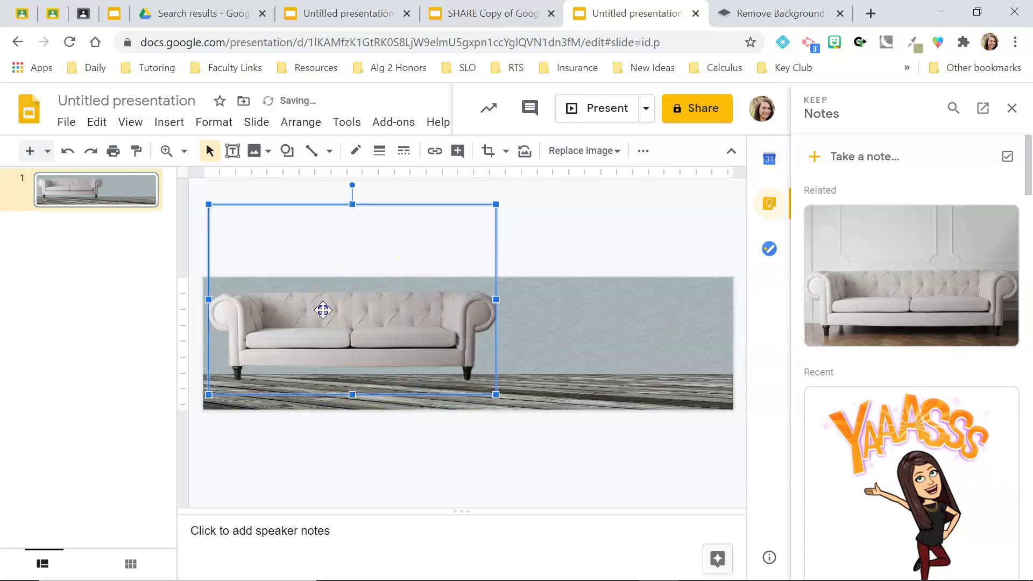
{"action": "key", "text": "Down"}
{"action": "key", "text": "Down"}
{"action": "key", "text": "Down"}
{"action": "key", "text": "Down"}
{"action": "key", "text": "Down"}
{"action": "key", "text": "Down"}
{"action": "key", "text": "Down"}
{"action": "key", "text": "Down"}
{"action": "key", "text": "Down"}
{"action": "key", "text": "Down"}
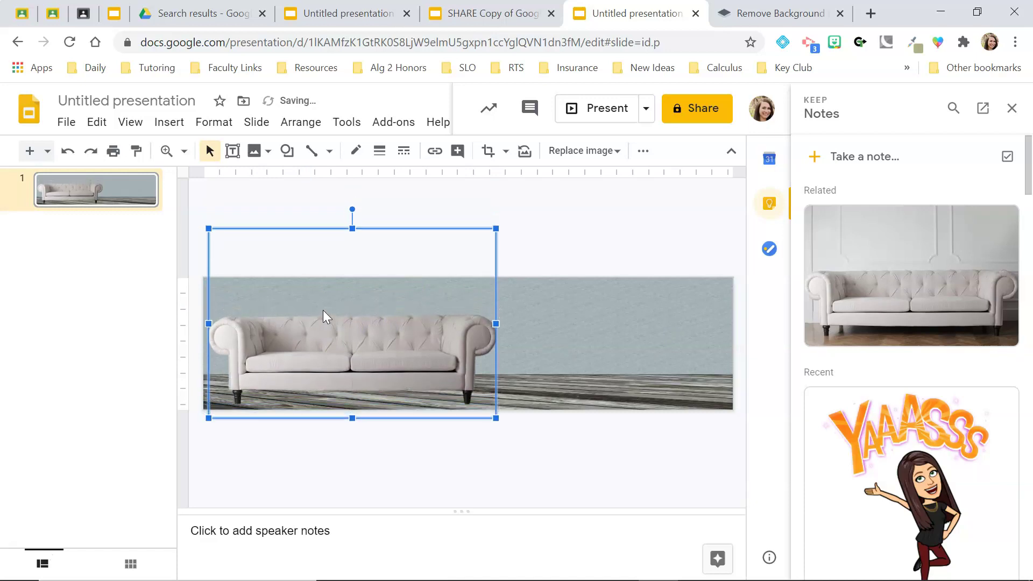
{"action": "key", "text": "Left"}
{"action": "key", "text": "Left"}
{"action": "key", "text": "Left"}
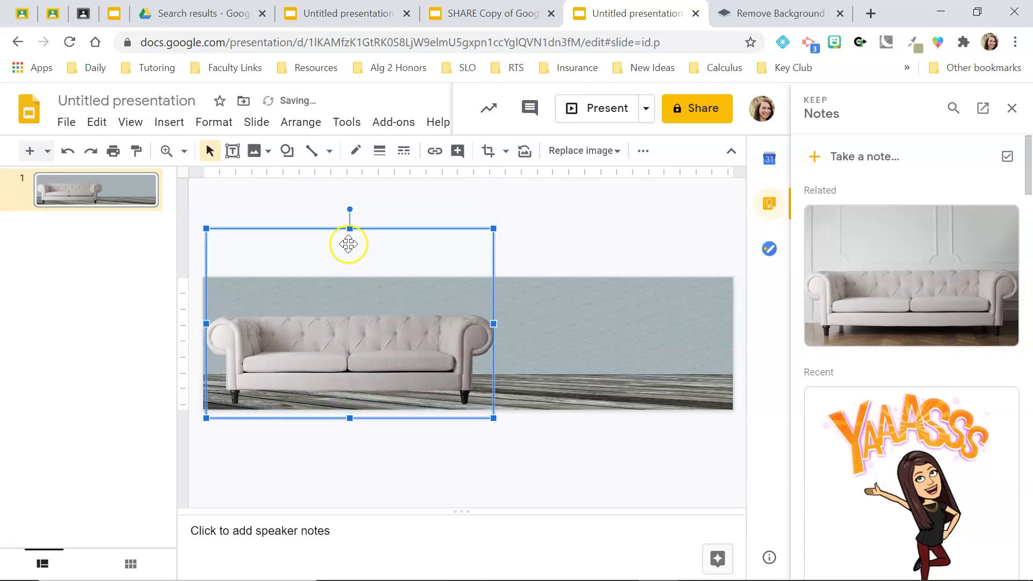
Step: Crop the empty space above the sofa and close the Keep notes panel
{"action": "double_click", "coordinate": [349, 245]}
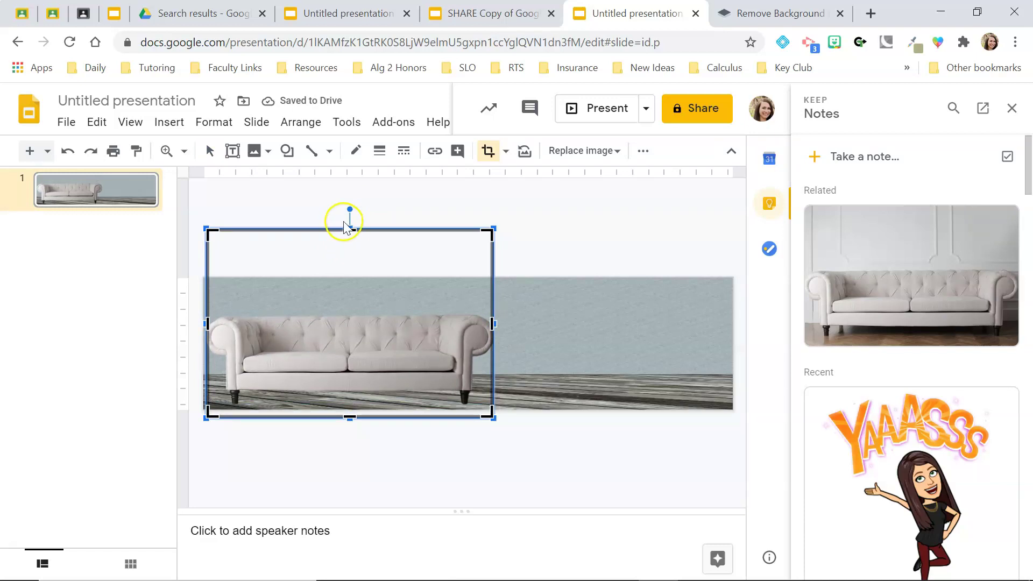
{"action": "key", "text": "Escape"}
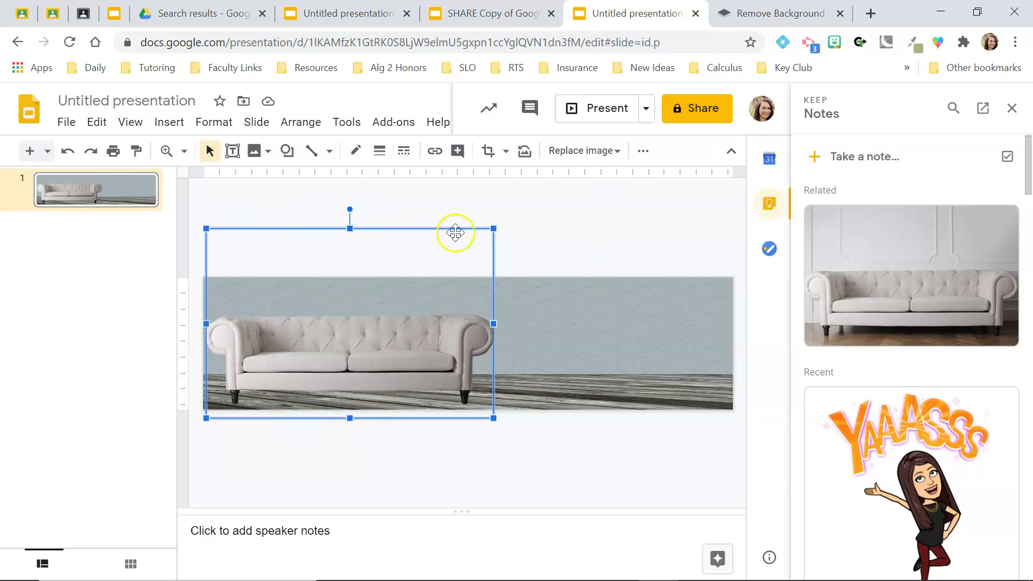
{"action": "double_click", "coordinate": [365, 245]}
{"action": "left_click_drag", "start_coordinate": [349, 231], "coordinate": [346, 306]}
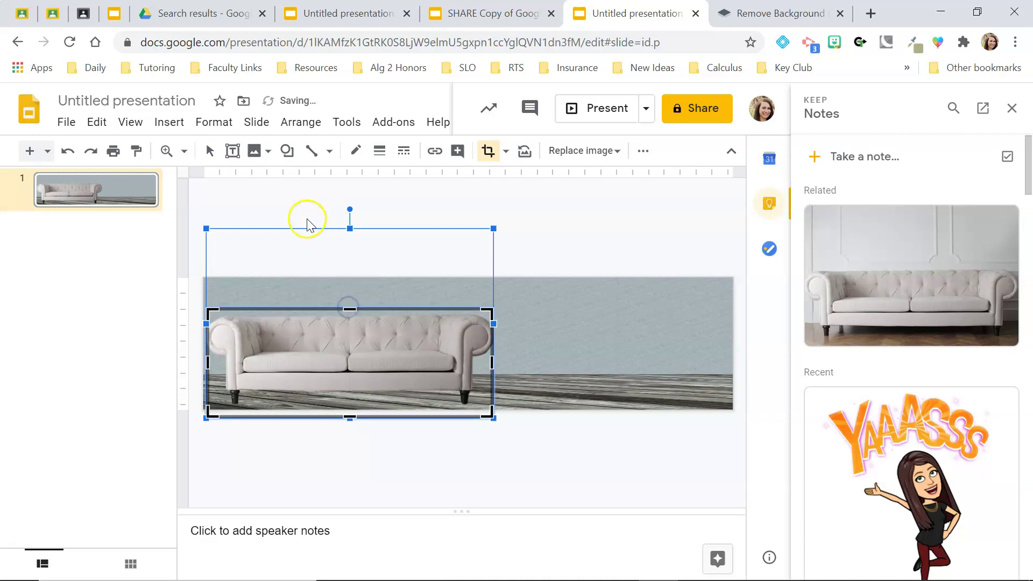
{"action": "left_click", "coordinate": [285, 211]}
{"action": "left_click", "coordinate": [543, 203]}
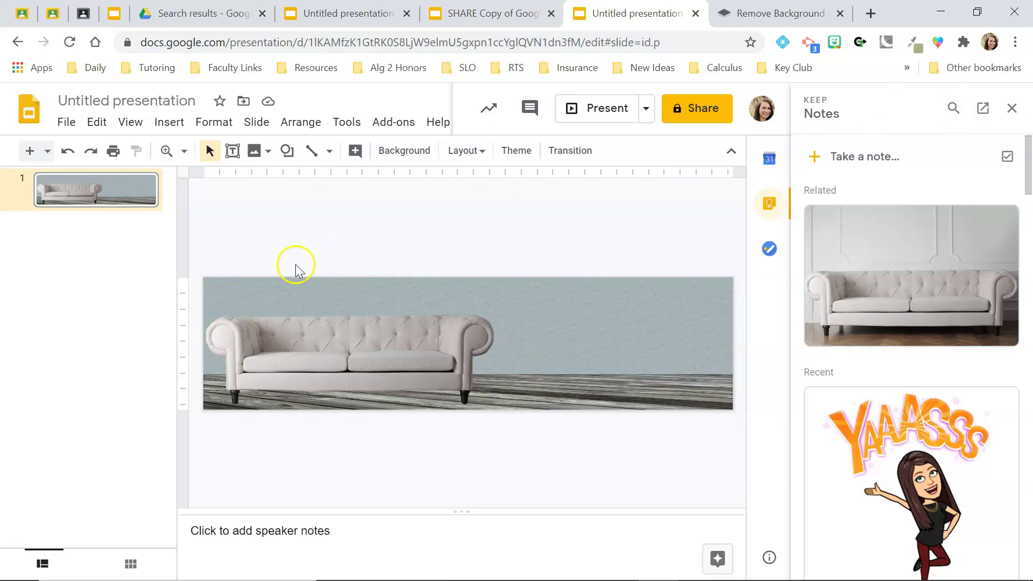
{"action": "left_click", "coordinate": [1012, 109]}
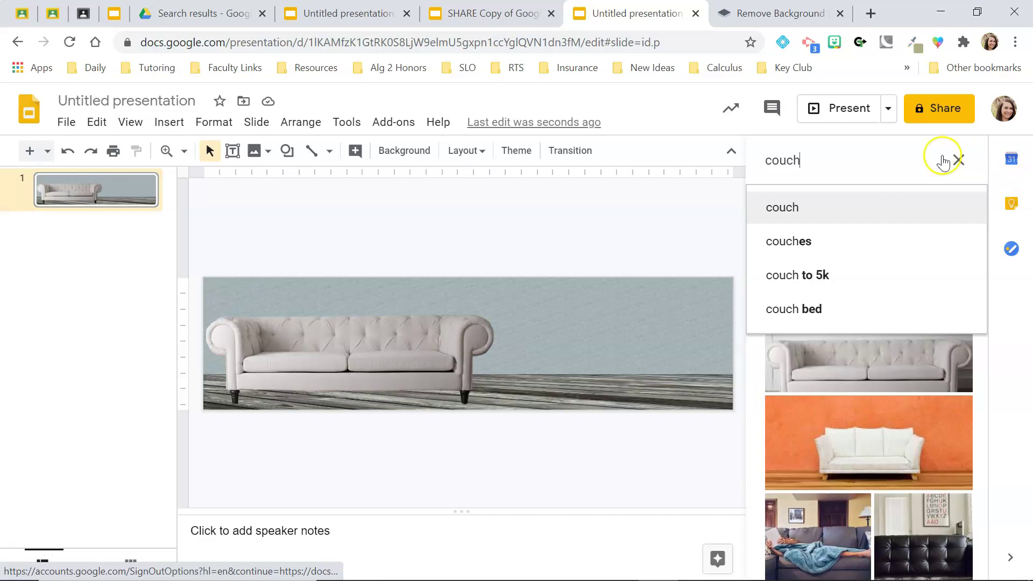
Step: Search Bitmoji for 'sit' and place the sitting sticker on the sofa's left end
{"action": "left_click", "coordinate": [961, 161]}
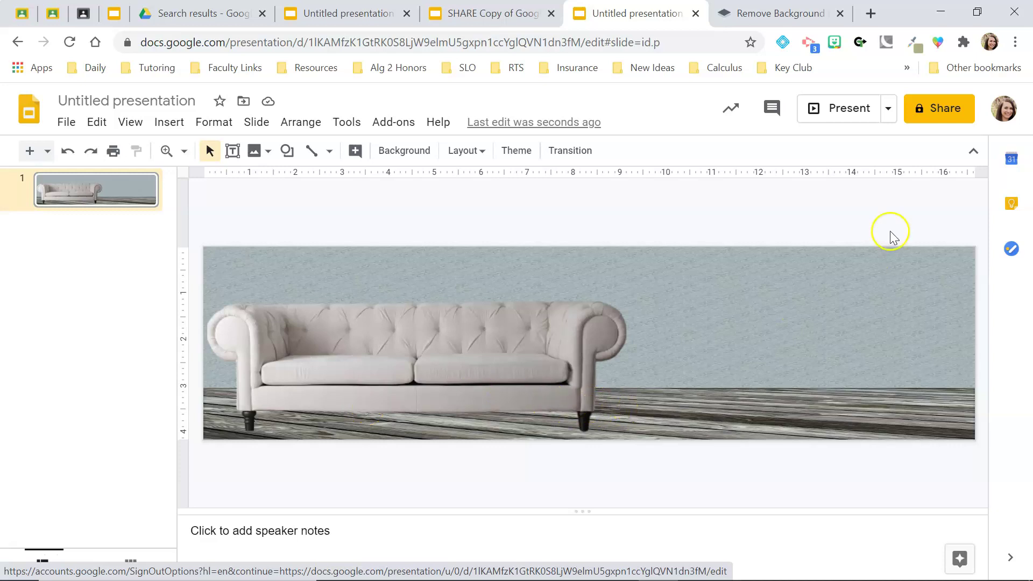
{"action": "left_click", "coordinate": [834, 42]}
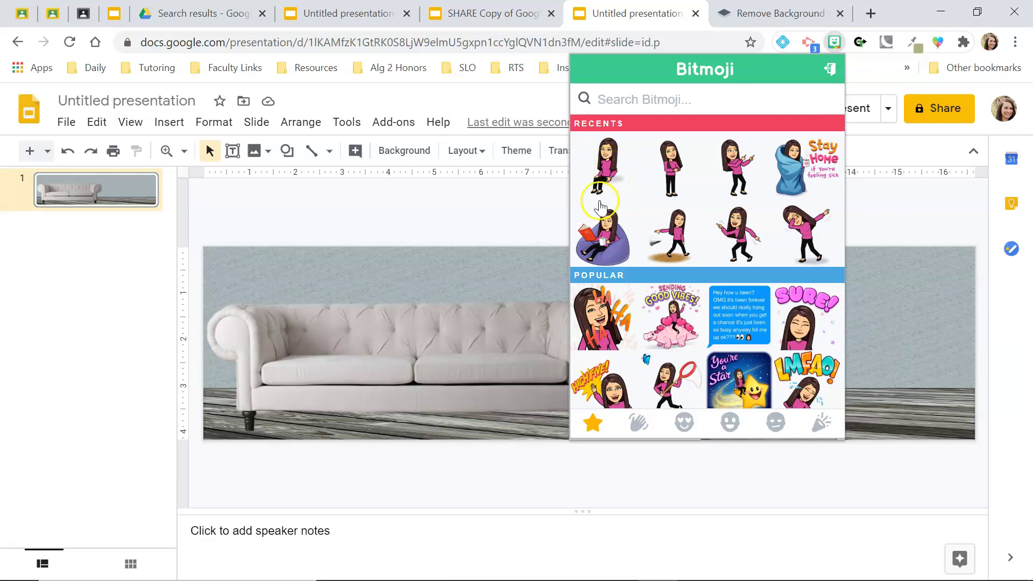
{"action": "left_click", "coordinate": [613, 101]}
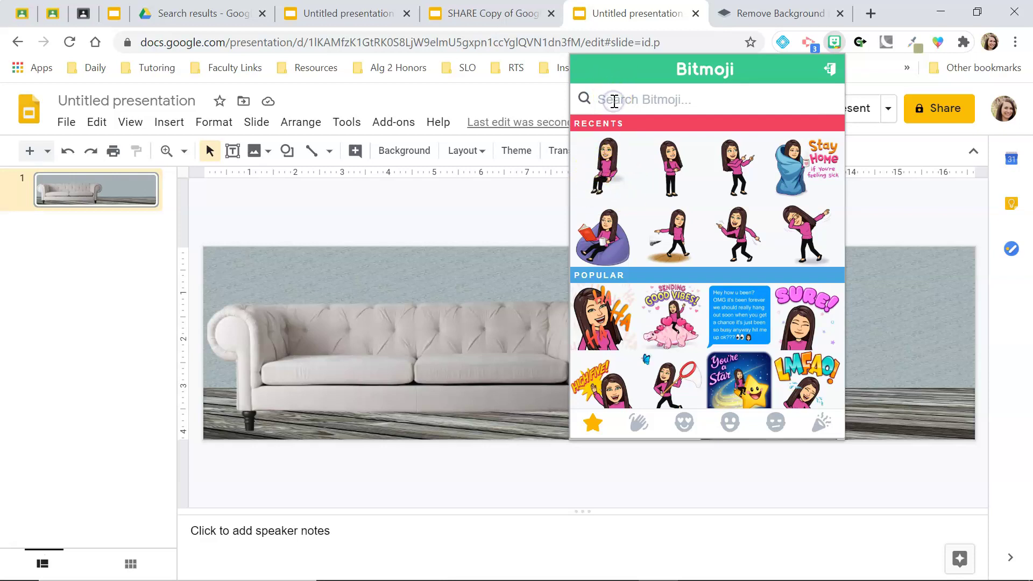
{"action": "left_click", "coordinate": [657, 101]}
{"action": "type", "text": "sit"}
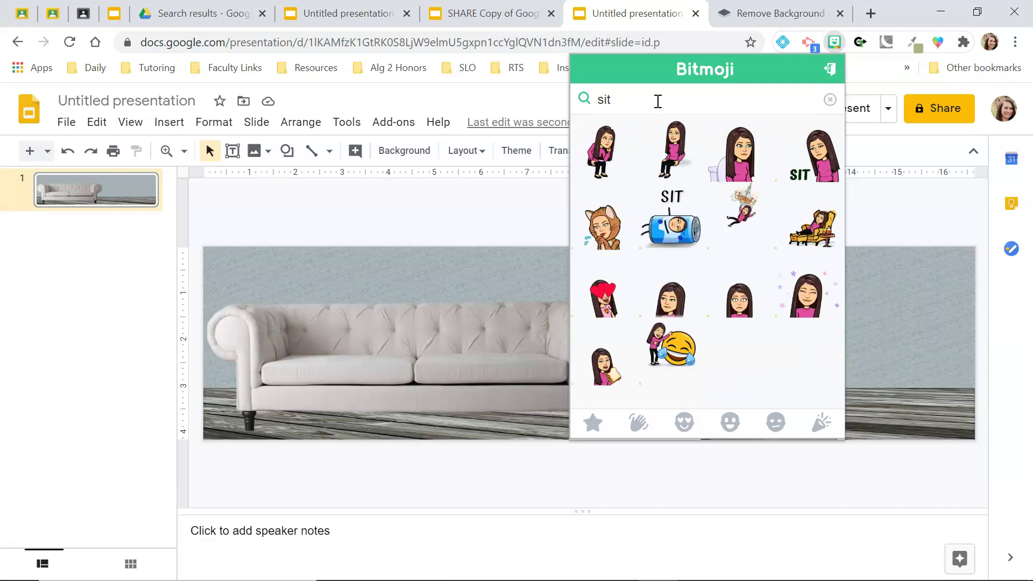
{"action": "left_click_drag", "start_coordinate": [676, 156], "coordinate": [301, 324]}
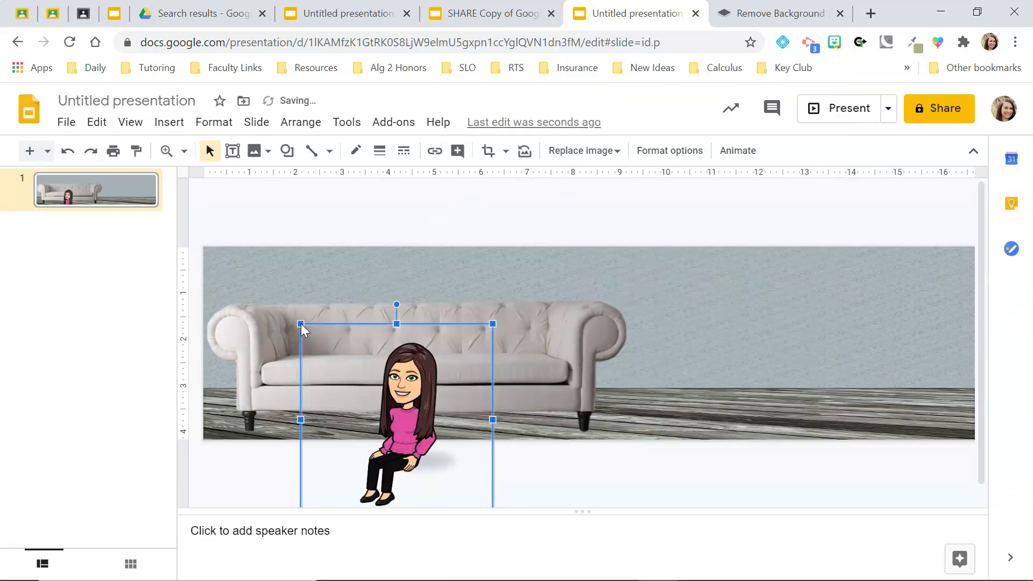
{"action": "left_click_drag", "start_coordinate": [415, 431], "coordinate": [341, 352]}
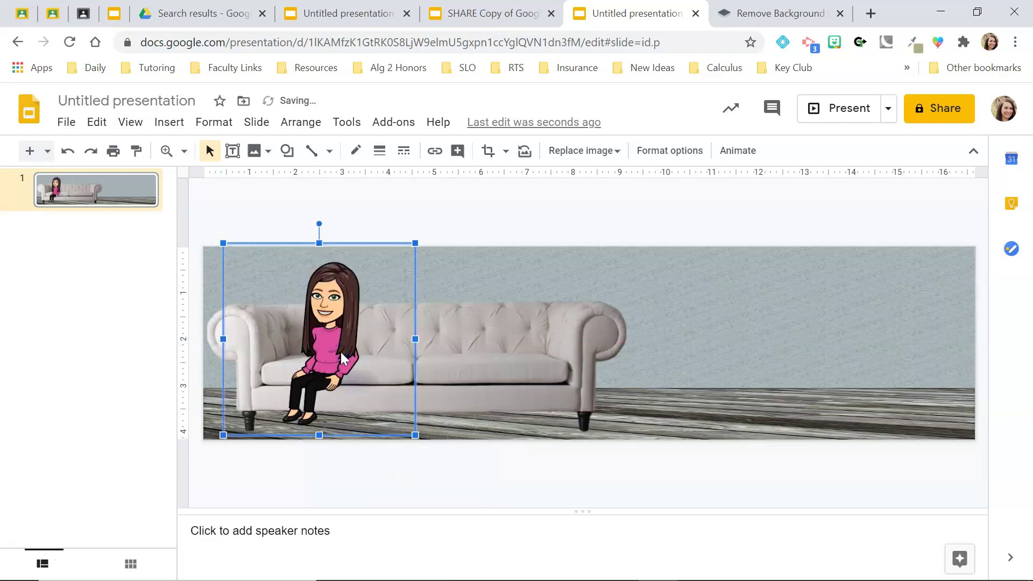
Step: Flip the Bitmoji to face the other way and shift it up slightly
{"action": "right_click", "coordinate": [343, 356]}
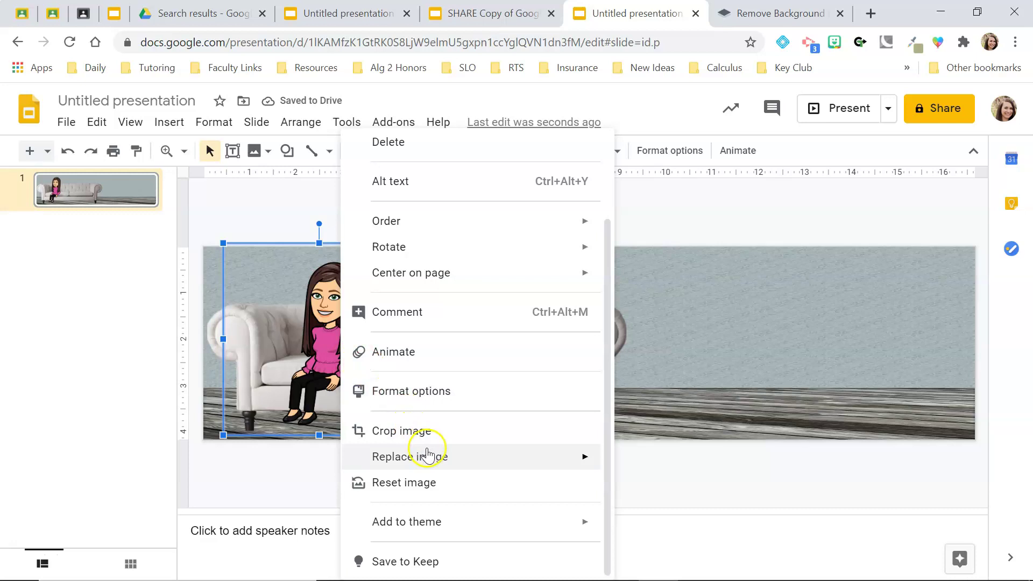
{"action": "mouse_move", "coordinate": [405, 248]}
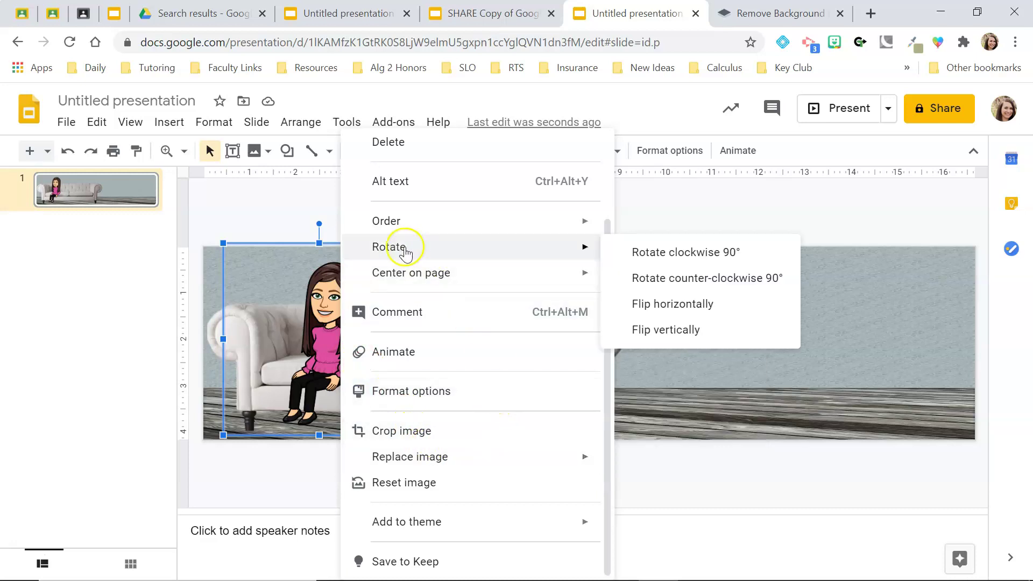
{"action": "left_click", "coordinate": [652, 307]}
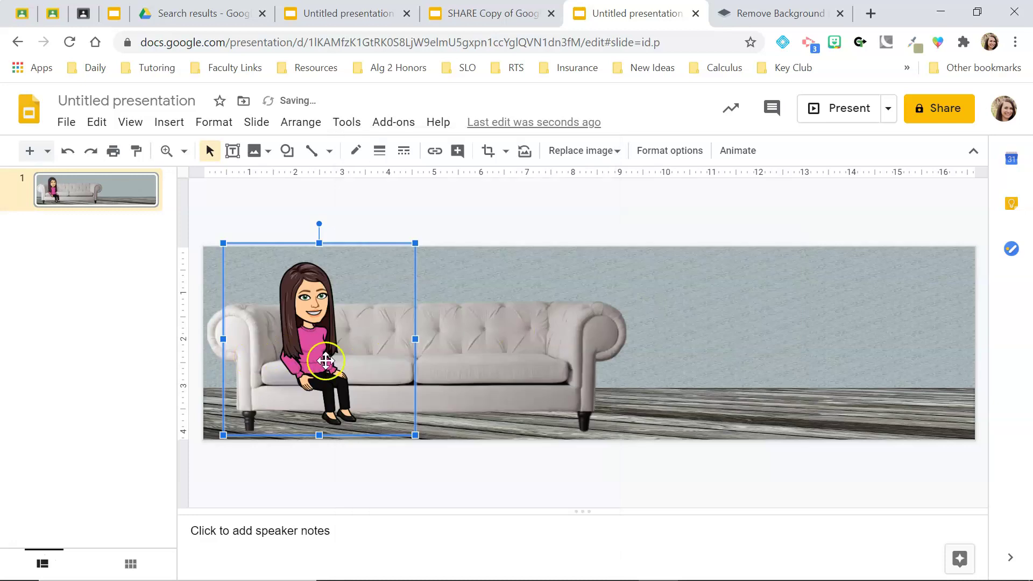
{"action": "left_click_drag", "start_coordinate": [317, 351], "coordinate": [310, 336]}
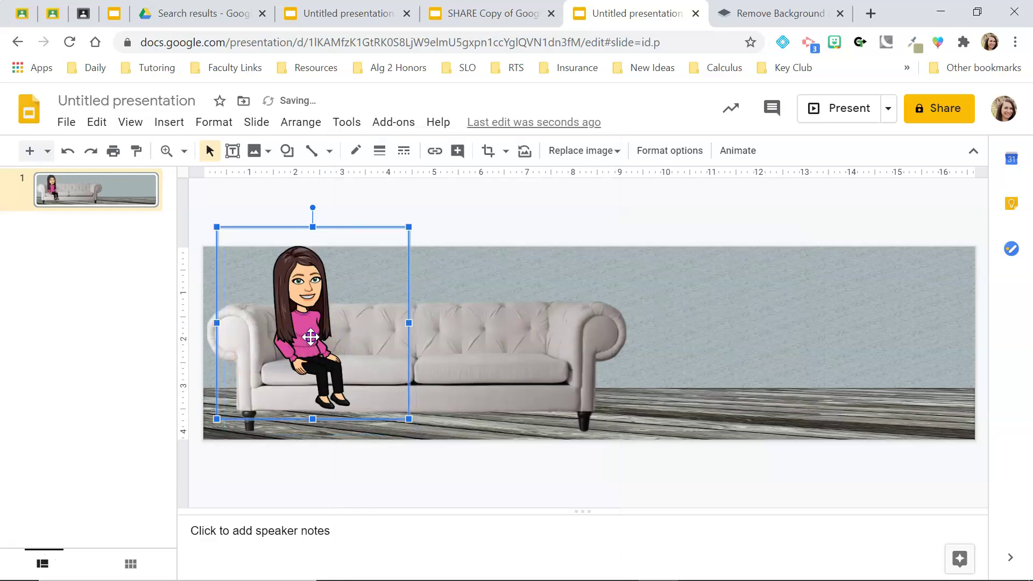
Step: Crop empty space from the Bitmoji's top, left and right sides, then shrink it slightly
{"action": "double_click", "coordinate": [313, 235]}
{"action": "left_click_drag", "start_coordinate": [313, 235], "coordinate": [313, 248]}
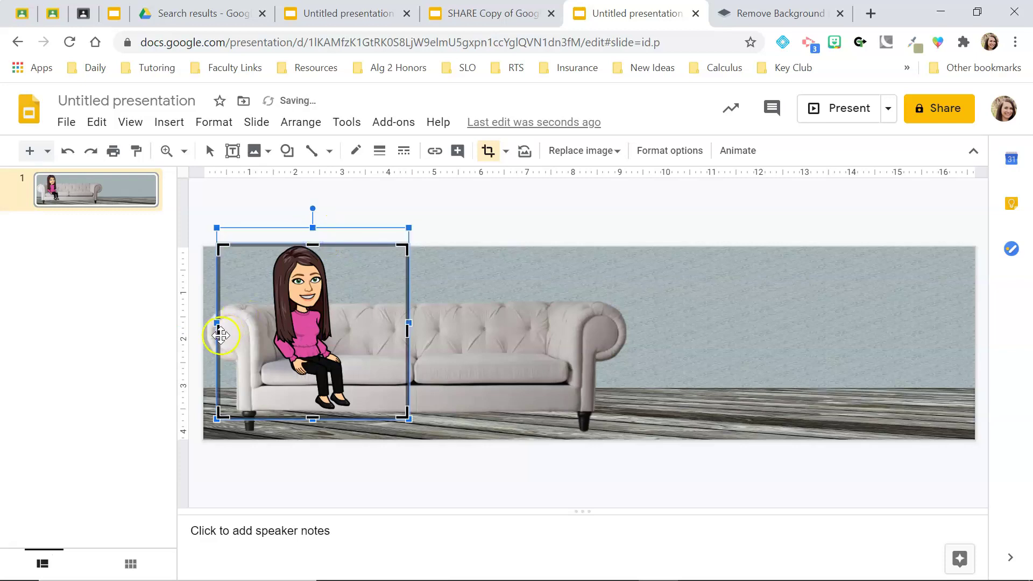
{"action": "left_click_drag", "start_coordinate": [218, 331], "coordinate": [267, 330]}
{"action": "left_click_drag", "start_coordinate": [407, 335], "coordinate": [354, 337]}
{"action": "left_click", "coordinate": [438, 226]}
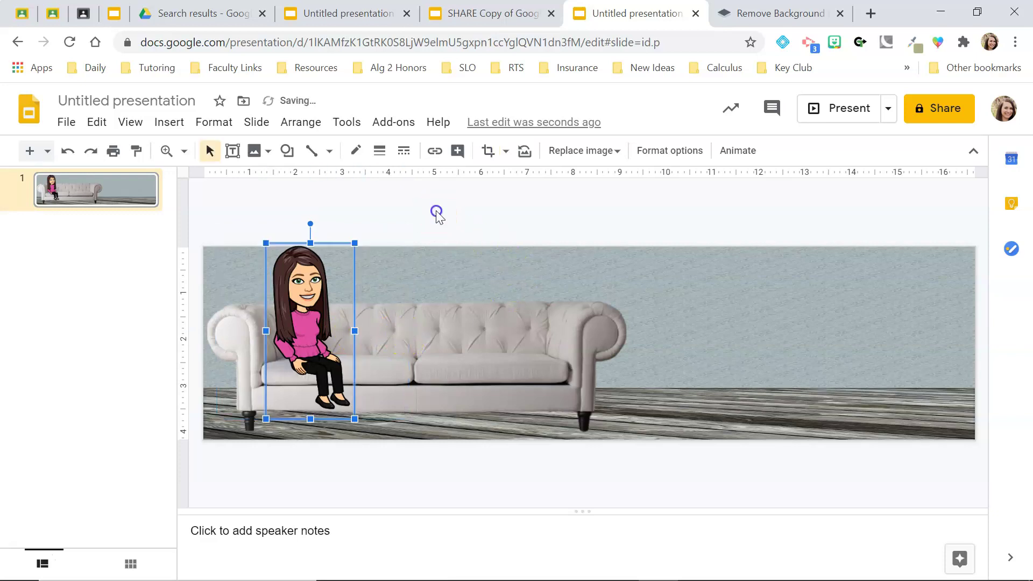
{"action": "left_click", "coordinate": [437, 213]}
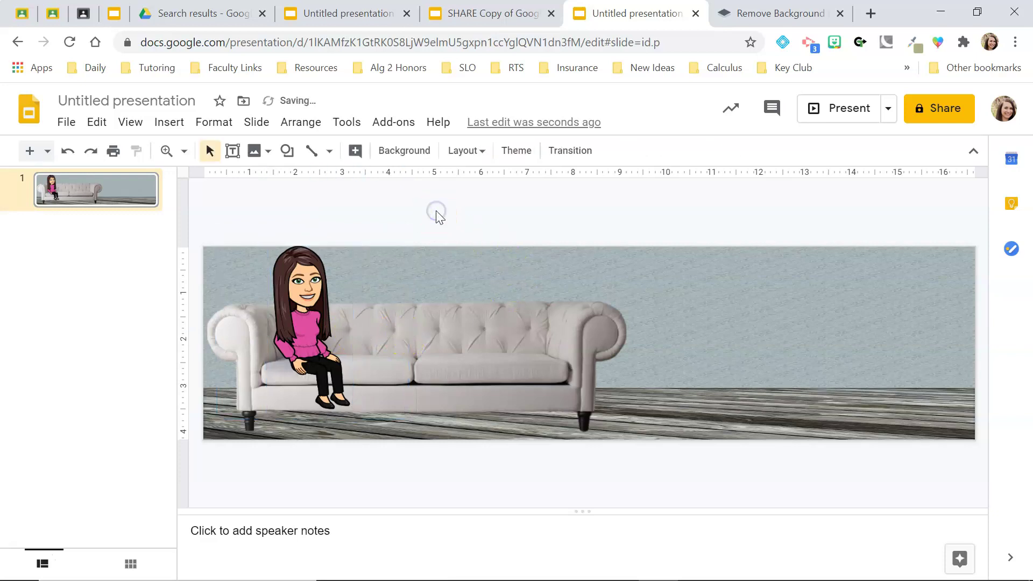
{"action": "double_click", "coordinate": [279, 354]}
{"action": "left_click", "coordinate": [219, 204]}
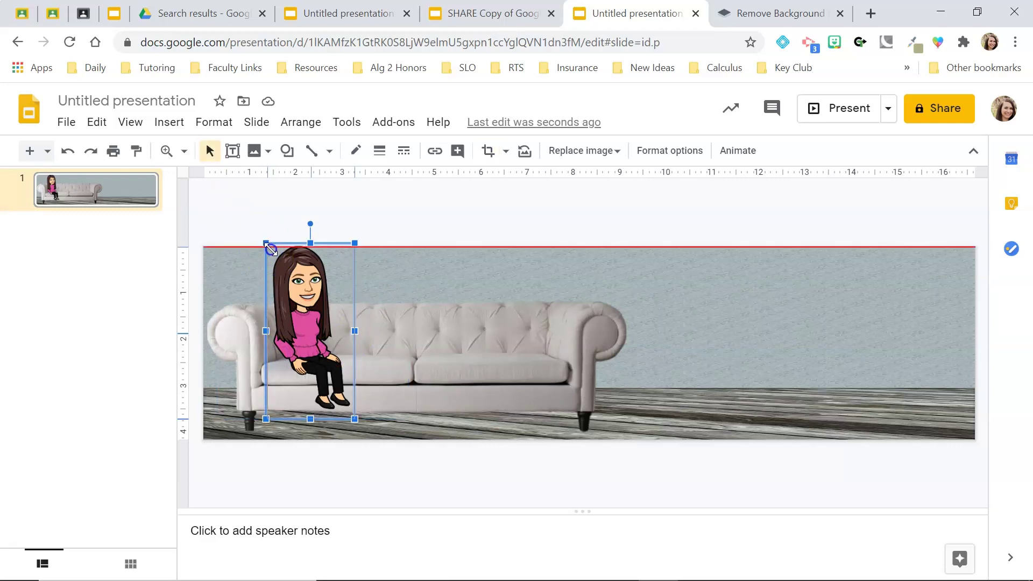
{"action": "left_click_drag", "start_coordinate": [265, 243], "coordinate": [276, 254]}
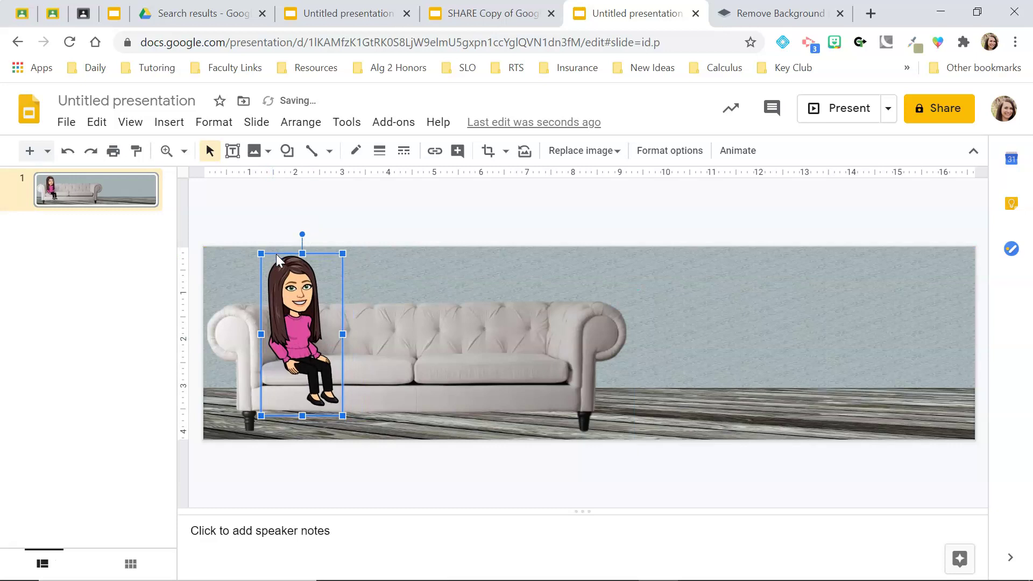
{"action": "left_click", "coordinate": [432, 199]}
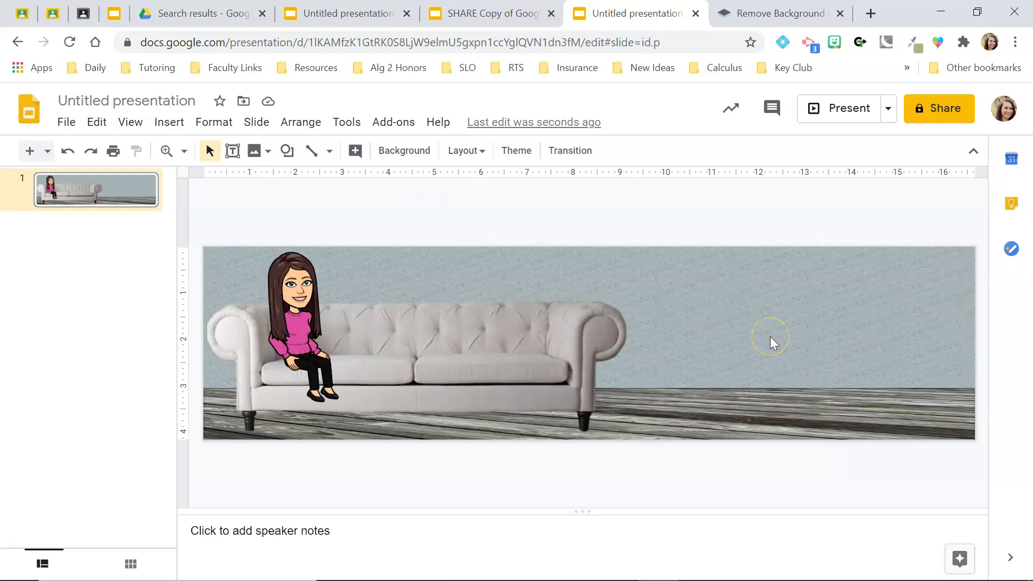
Step: Draw a rounded rectangle across the empty wall area on the banner's right side
{"action": "left_click", "coordinate": [288, 151]}
{"action": "mouse_move", "coordinate": [309, 184]}
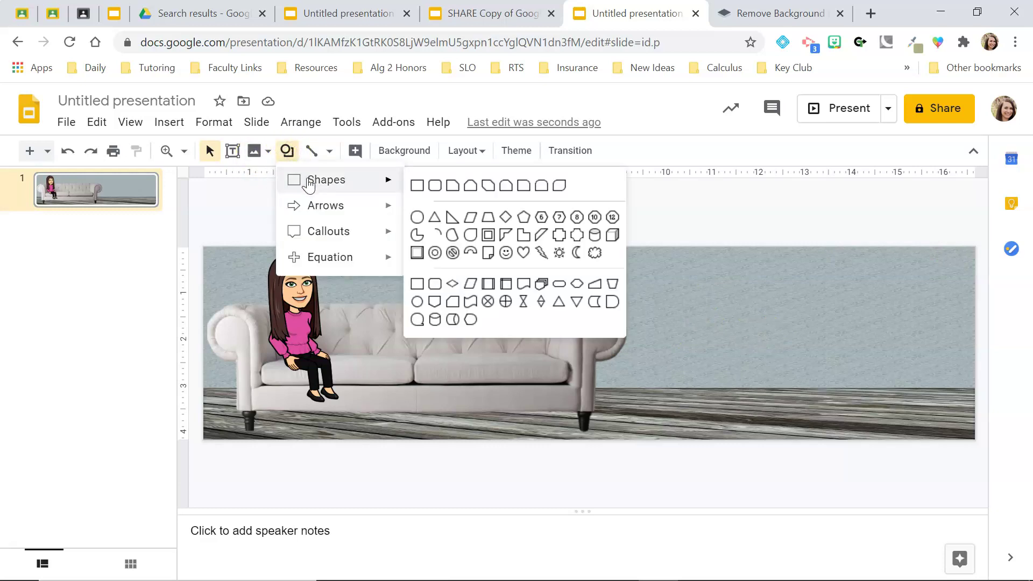
{"action": "left_click", "coordinate": [355, 182]}
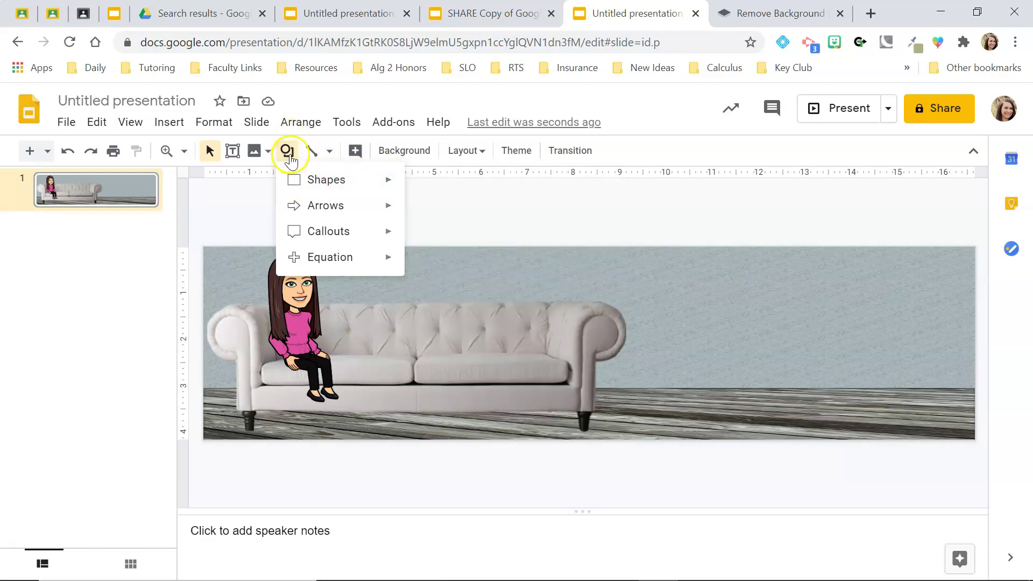
{"action": "mouse_move", "coordinate": [289, 179]}
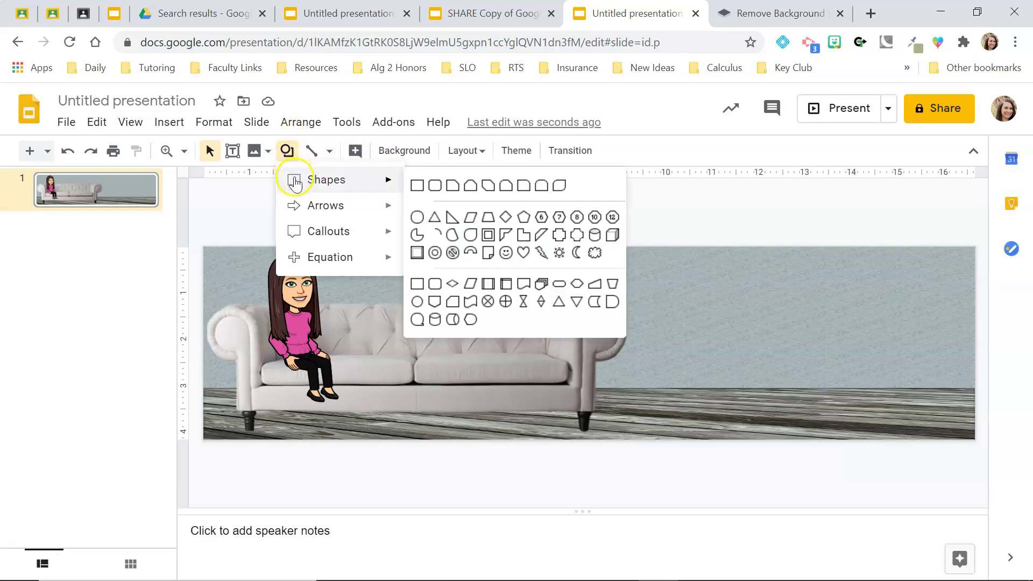
{"action": "left_click", "coordinate": [437, 188]}
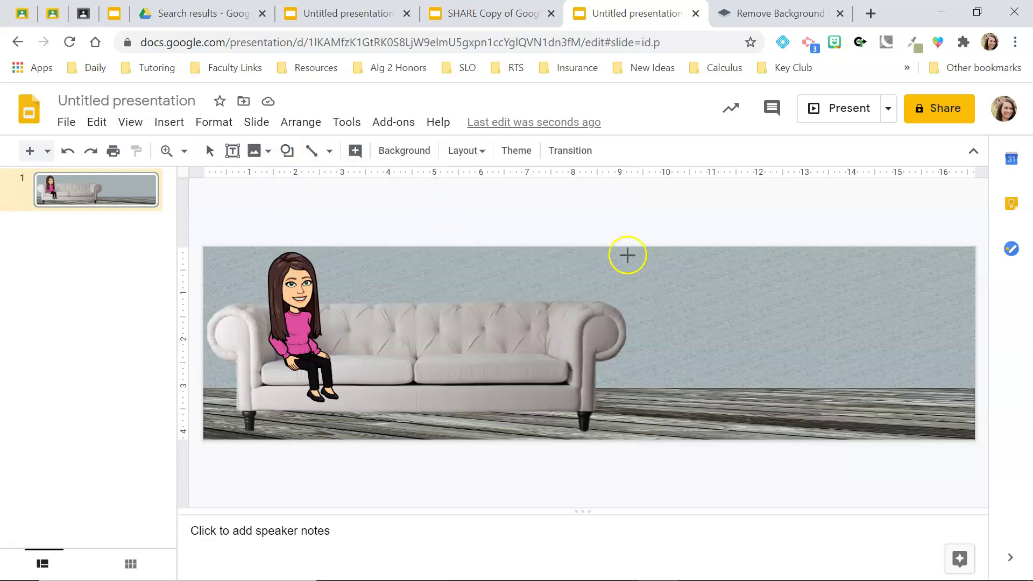
{"action": "left_click_drag", "start_coordinate": [628, 262], "coordinate": [969, 376]}
{"action": "left_click", "coordinate": [484, 214]}
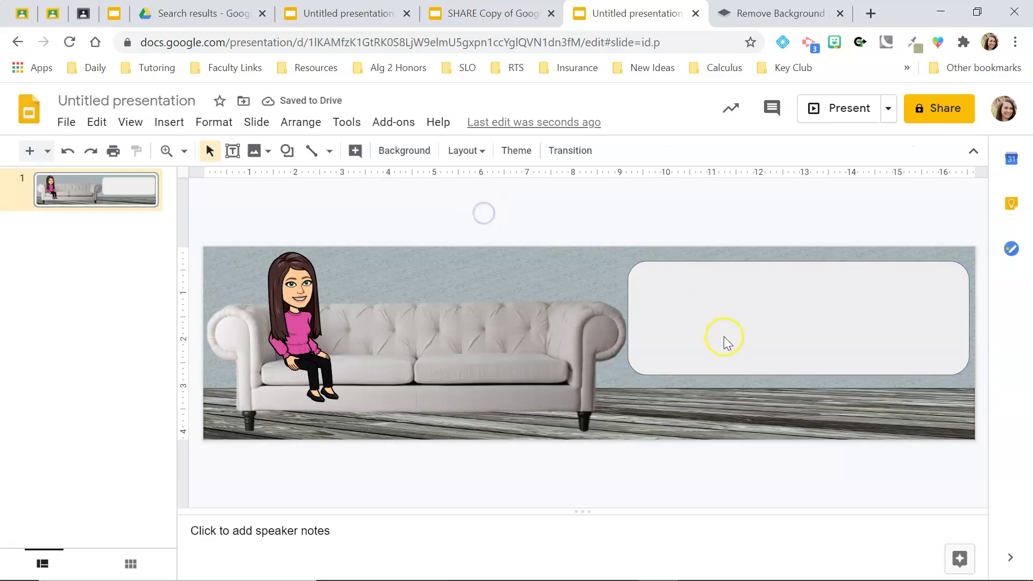
{"action": "left_click", "coordinate": [740, 327]}
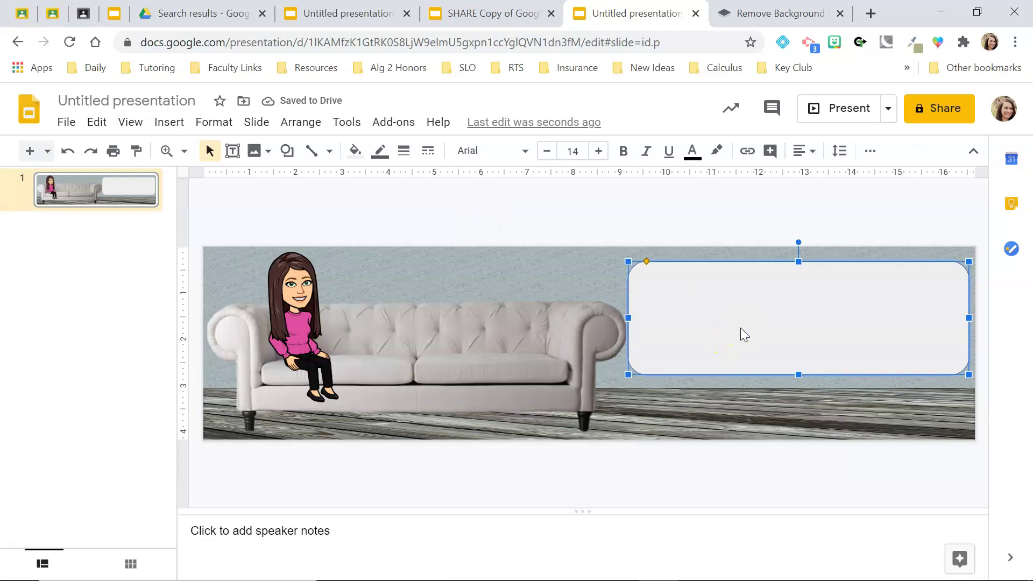
{"action": "left_click", "coordinate": [701, 312]}
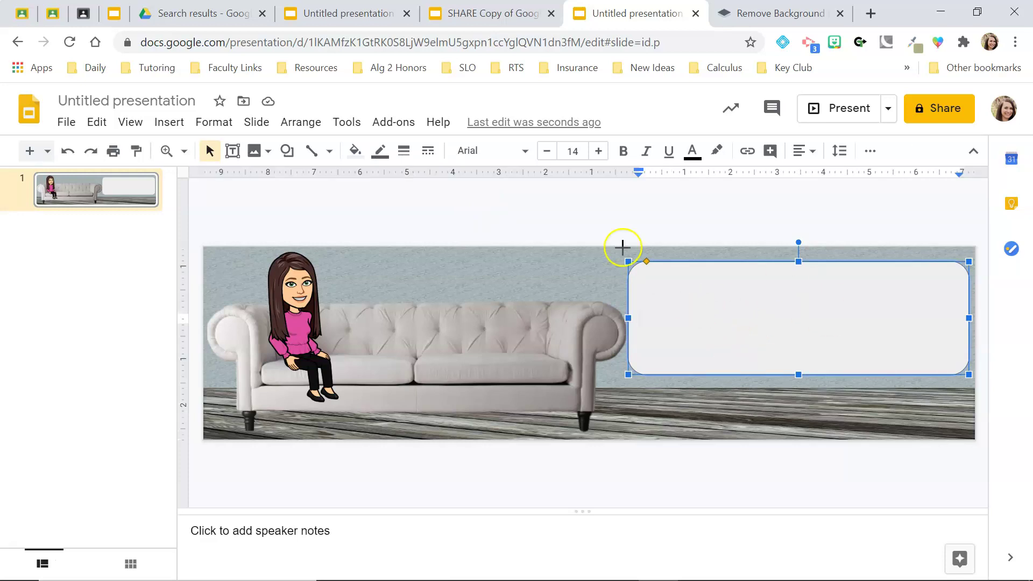
{"action": "left_click", "coordinate": [568, 219]}
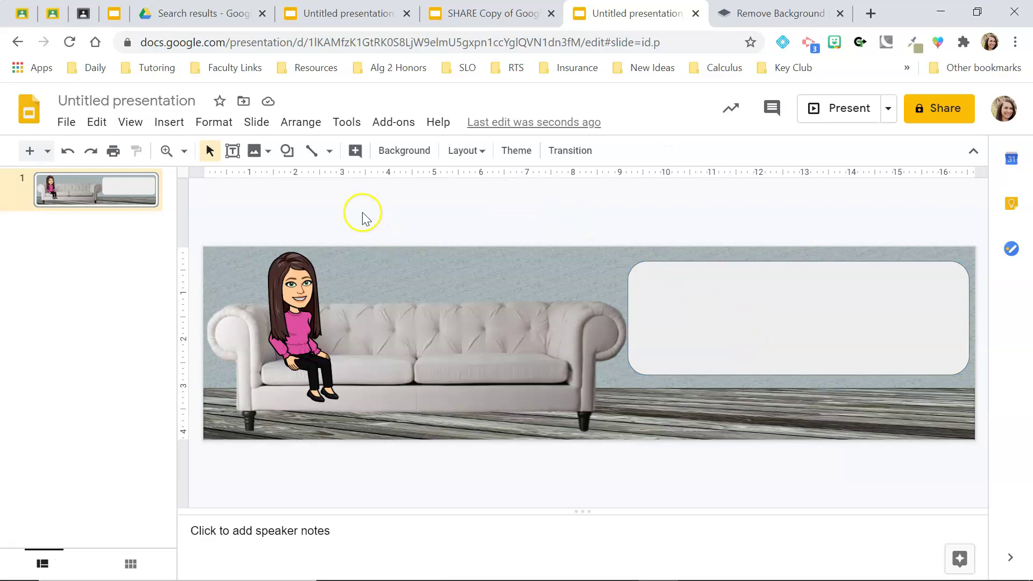
Step: Add a text box inside the rounded rectangle with the quiz message, then select its text
{"action": "left_click", "coordinate": [233, 150]}
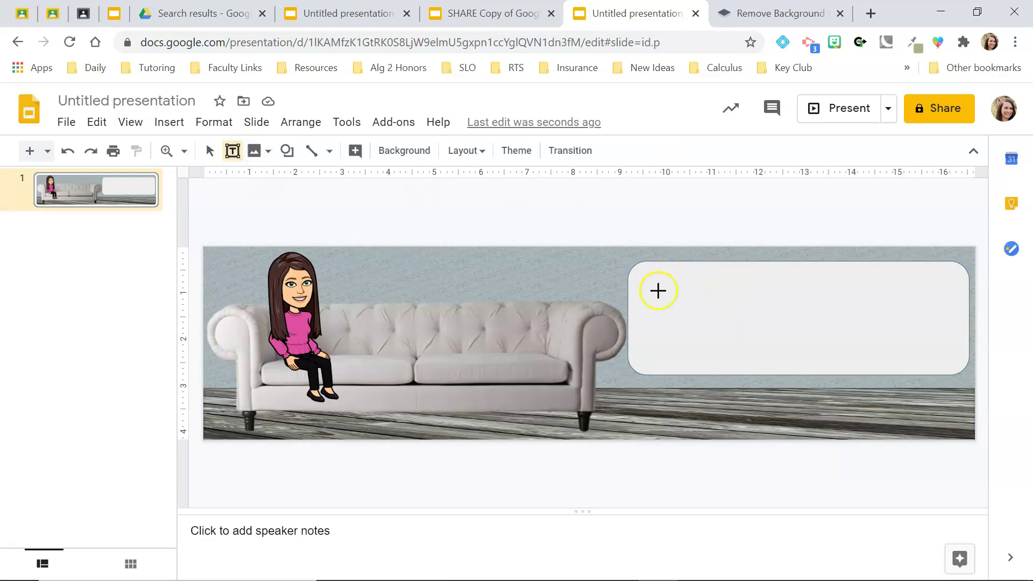
{"action": "left_click_drag", "start_coordinate": [644, 271], "coordinate": [961, 362]}
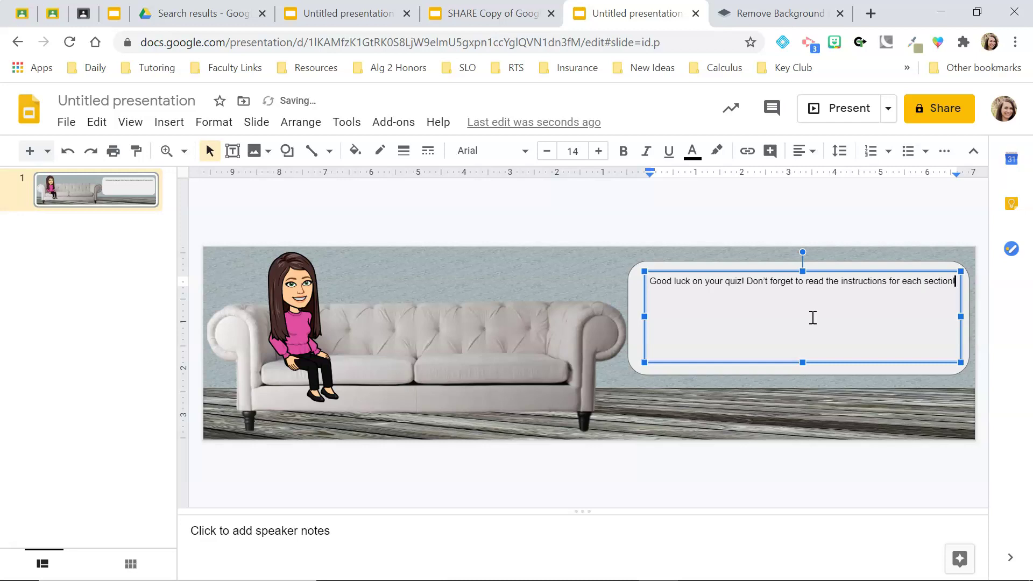
{"action": "left_click", "coordinate": [670, 280]}
{"action": "triple_click", "coordinate": [670, 280]}
{"action": "left_click", "coordinate": [670, 280]}
{"action": "triple_click", "coordinate": [670, 280]}
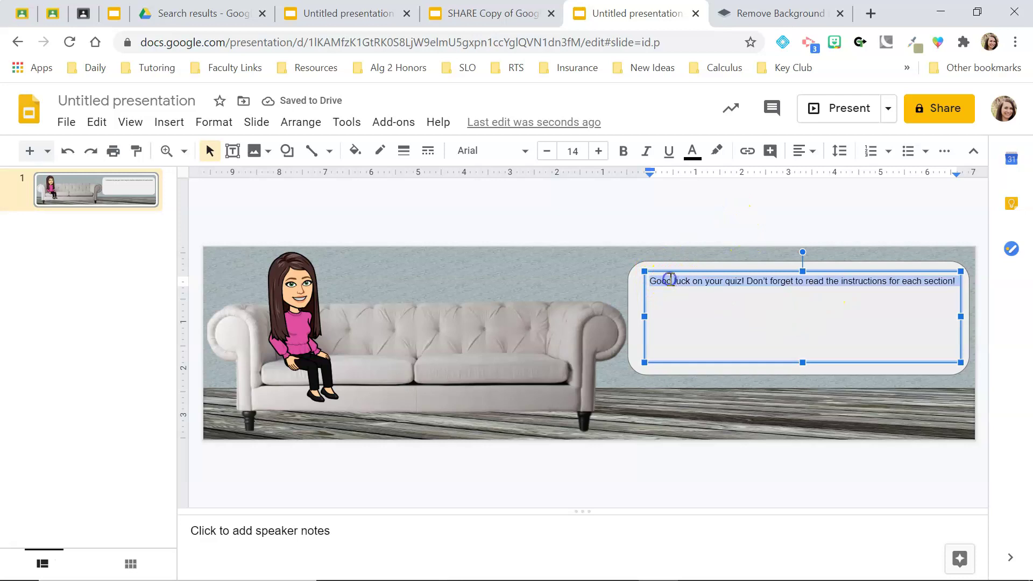
Step: Apply the Ranchers font to the message via More fonts filtered to Display
{"action": "left_click", "coordinate": [520, 152]}
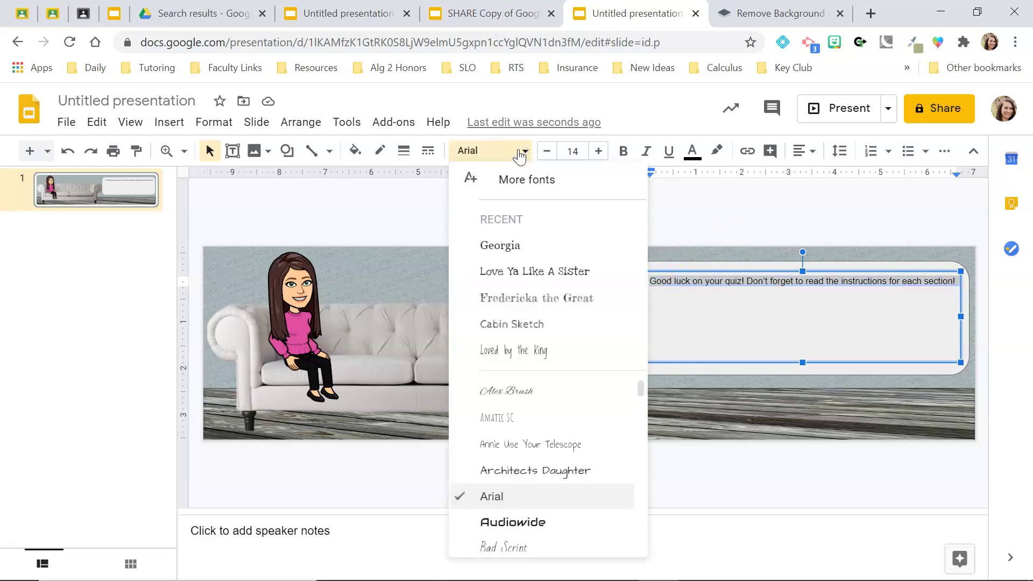
{"action": "scroll", "coordinate": [551, 408], "scroll_direction": "down", "scroll_amount": 8}
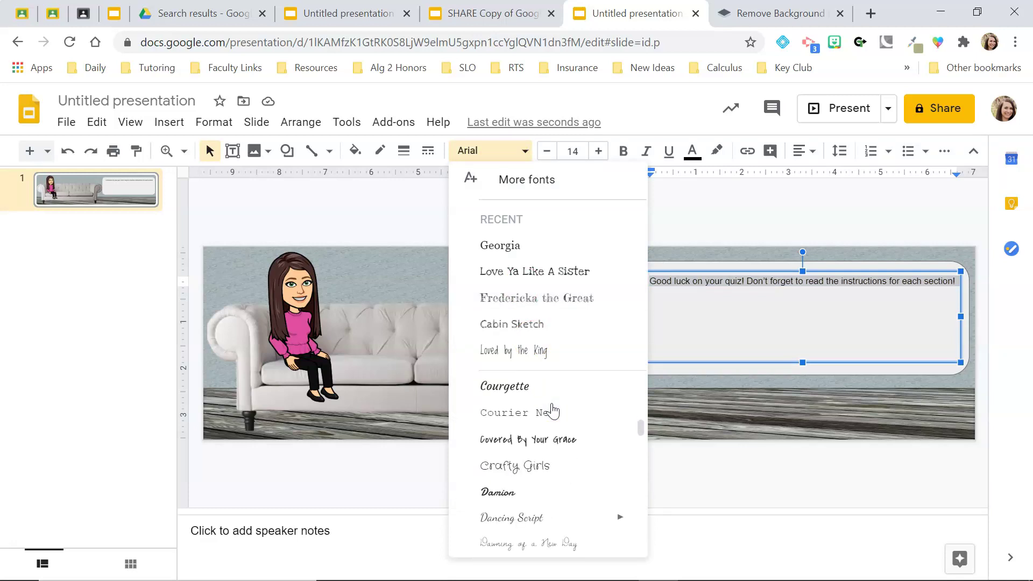
{"action": "scroll", "coordinate": [551, 410], "scroll_direction": "down", "scroll_amount": 2}
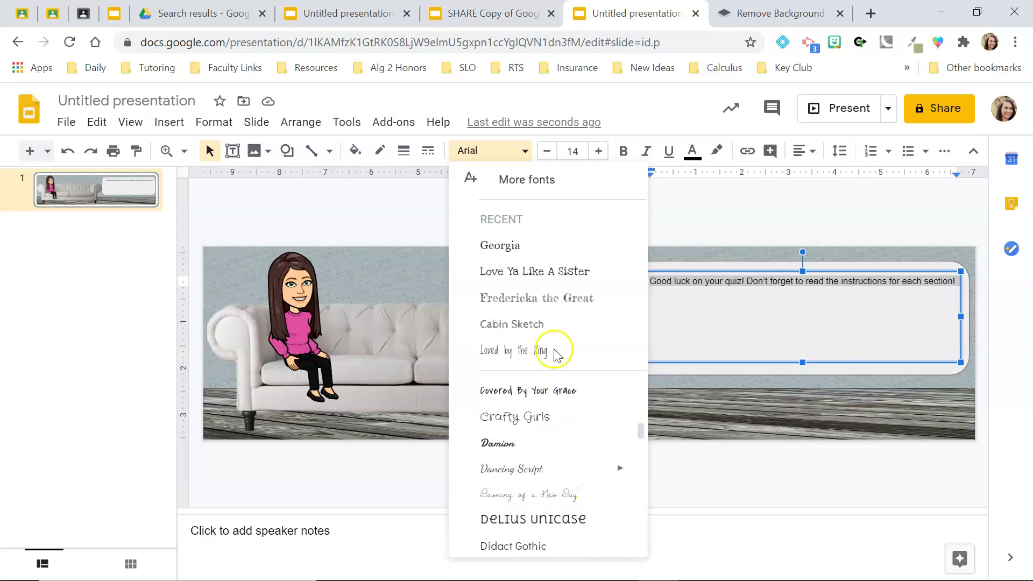
{"action": "left_click", "coordinate": [502, 180]}
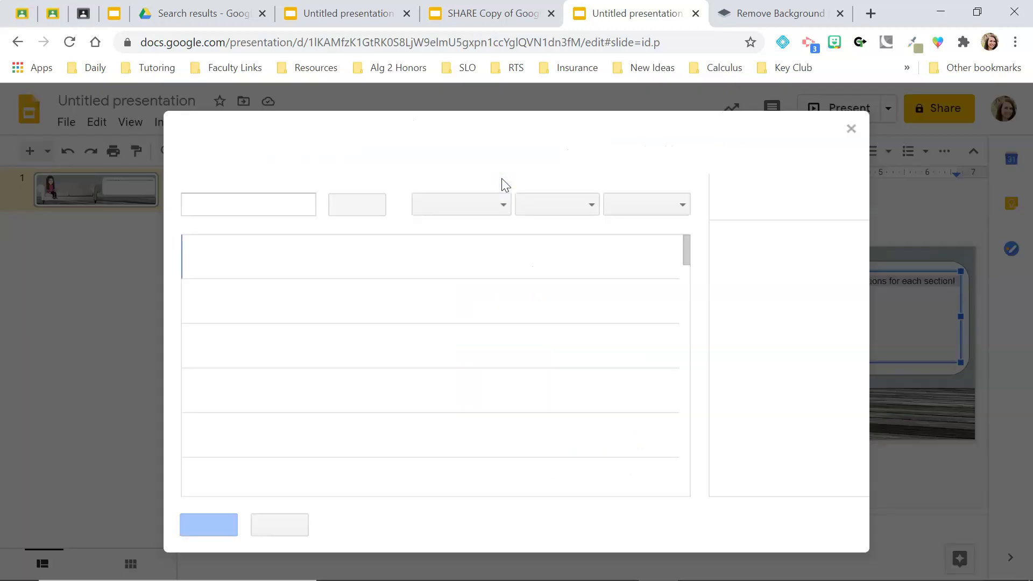
{"action": "left_click", "coordinate": [555, 204]}
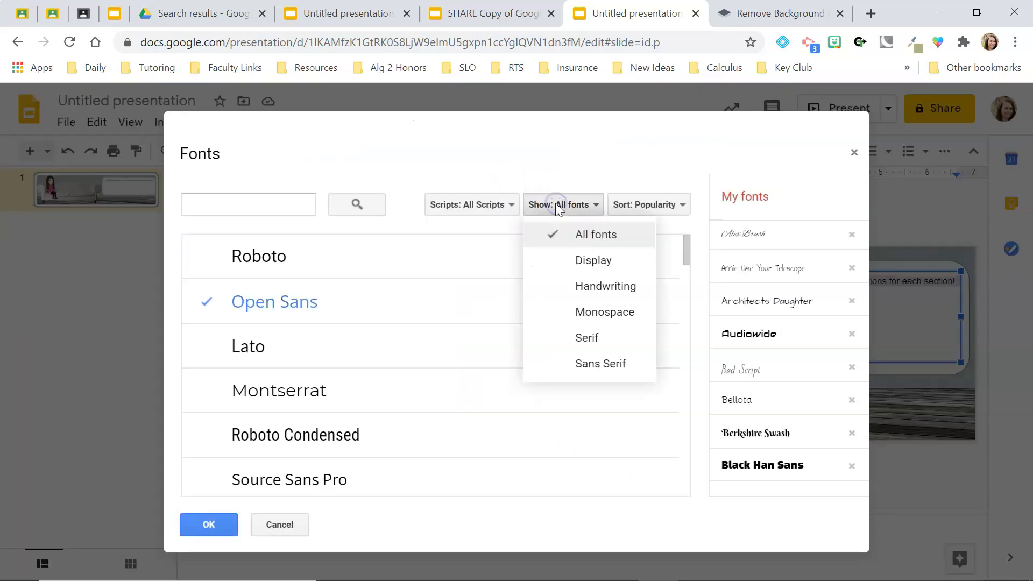
{"action": "left_click", "coordinate": [592, 263]}
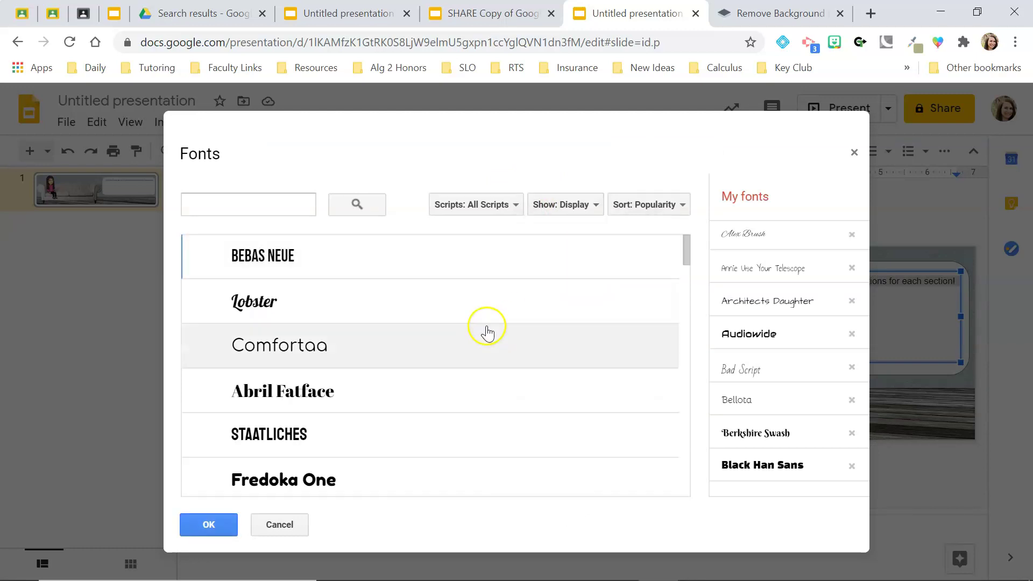
{"action": "scroll", "coordinate": [473, 439], "scroll_direction": "down", "scroll_amount": 2}
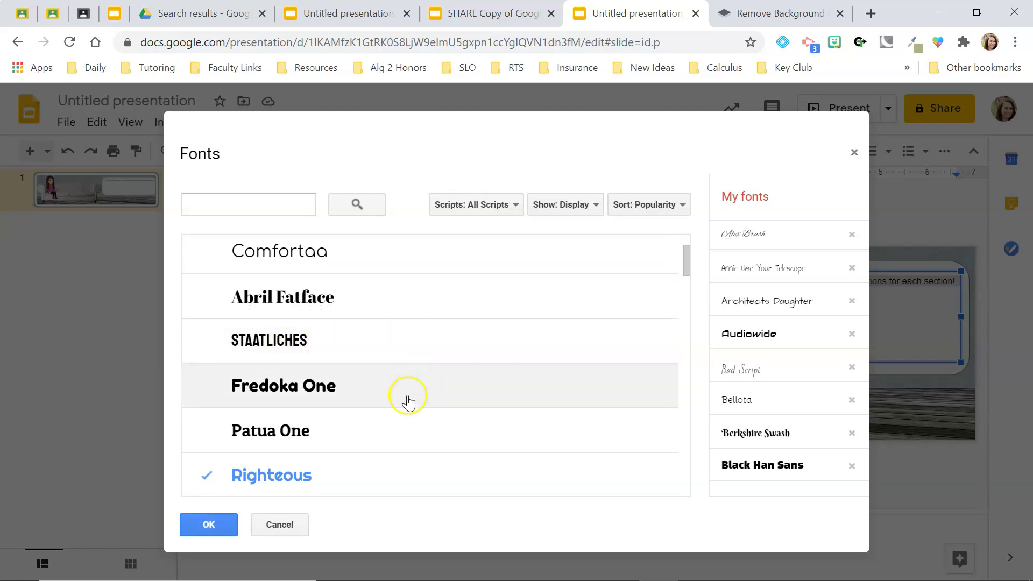
{"action": "scroll", "coordinate": [405, 396], "scroll_direction": "down", "scroll_amount": 8}
{"action": "scroll", "coordinate": [407, 403], "scroll_direction": "down", "scroll_amount": 7}
{"action": "scroll", "coordinate": [408, 402], "scroll_direction": "down", "scroll_amount": 7}
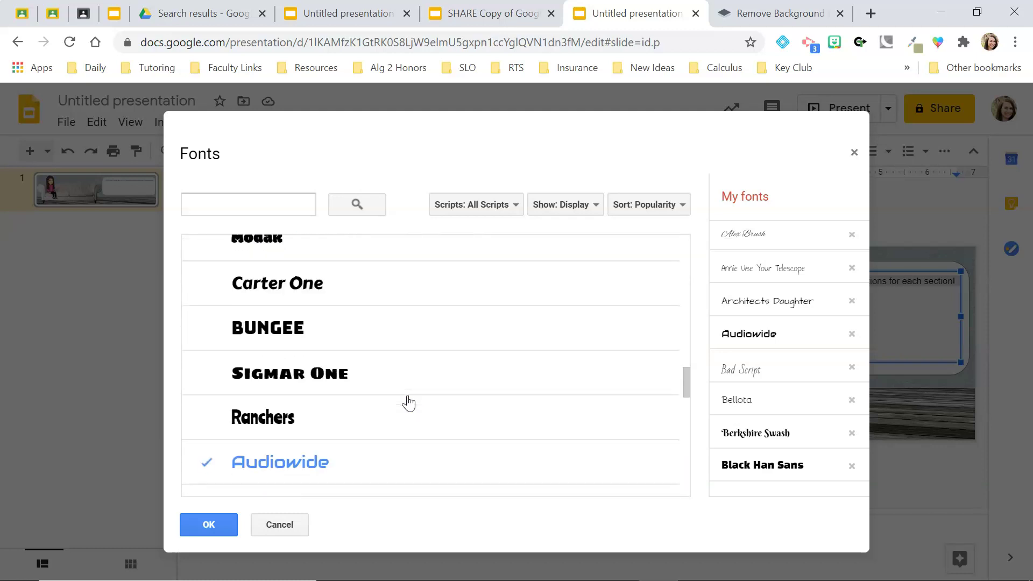
{"action": "scroll", "coordinate": [408, 402], "scroll_direction": "down", "scroll_amount": 3}
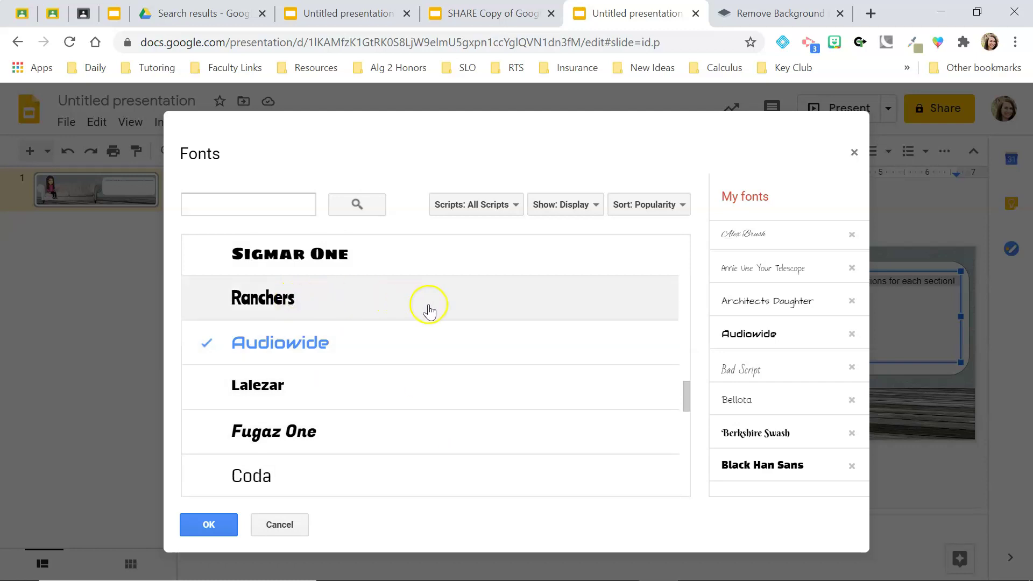
{"action": "left_click", "coordinate": [297, 293]}
{"action": "left_click", "coordinate": [202, 522]}
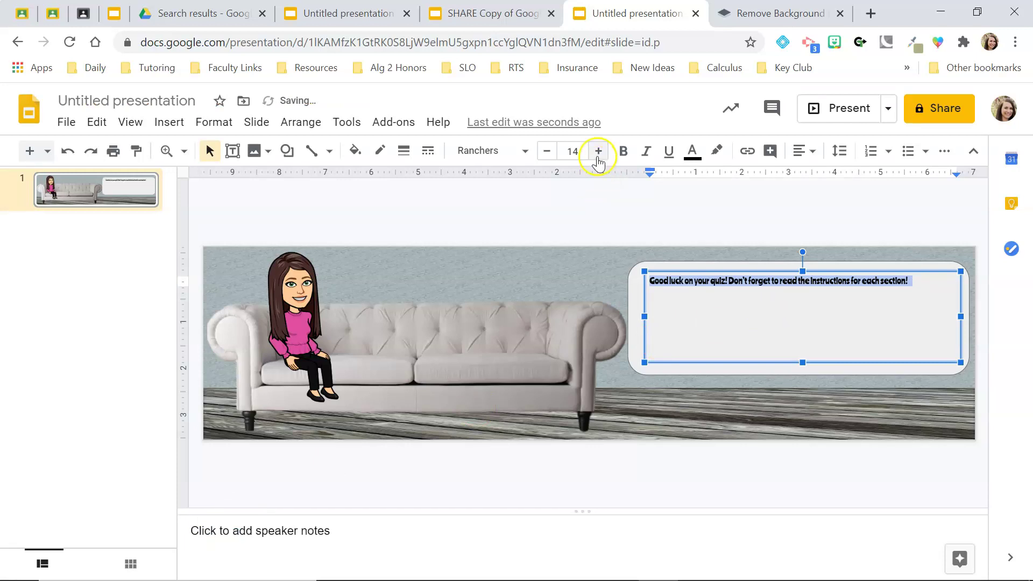
Step: Increase the message font size to 38
{"action": "left_click", "coordinate": [597, 151]}
{"action": "left_click", "coordinate": [597, 151]}
{"action": "left_click", "coordinate": [597, 151]}
{"action": "left_click", "coordinate": [597, 151]}
{"action": "left_click", "coordinate": [597, 152]}
{"action": "left_click", "coordinate": [597, 151]}
{"action": "left_click", "coordinate": [597, 151]}
{"action": "left_click", "coordinate": [597, 151]}
{"action": "double_click", "coordinate": [596, 152]}
{"action": "double_click", "coordinate": [596, 153]}
{"action": "double_click", "coordinate": [597, 152]}
{"action": "double_click", "coordinate": [596, 153]}
{"action": "double_click", "coordinate": [596, 152]}
{"action": "double_click", "coordinate": [596, 152]}
{"action": "left_click", "coordinate": [596, 152]}
{"action": "left_click", "coordinate": [596, 153]}
{"action": "left_click", "coordinate": [596, 153]}
{"action": "left_click", "coordinate": [598, 151]}
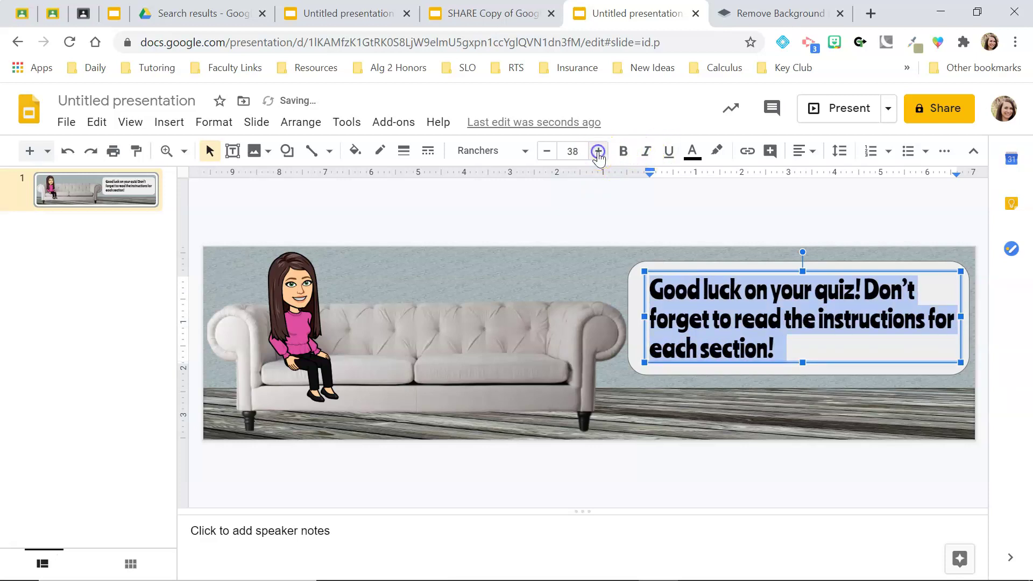
Step: Centre the message and break the line before 'Don't forget'
{"action": "left_click", "coordinate": [802, 151]}
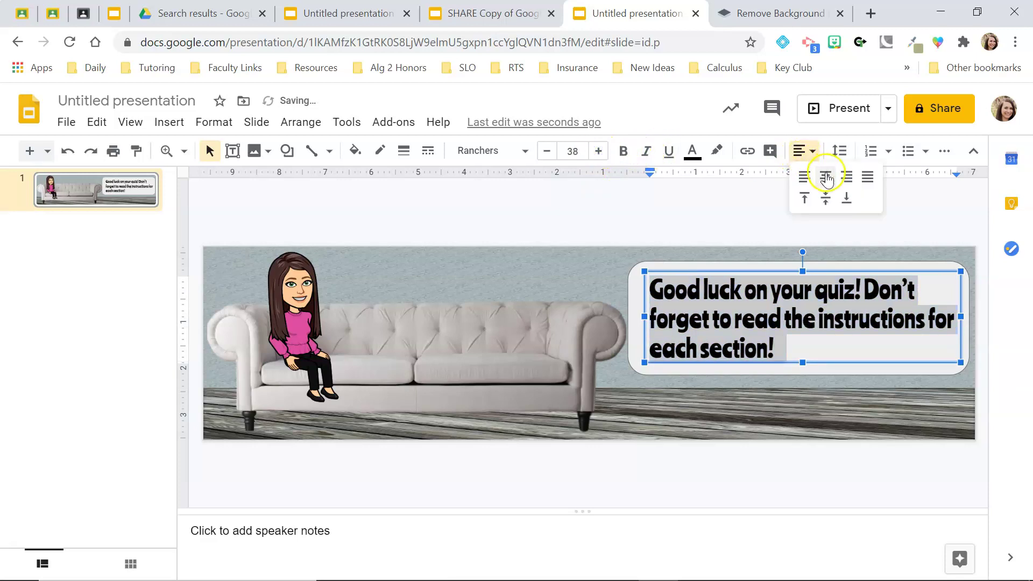
{"action": "left_click", "coordinate": [827, 178]}
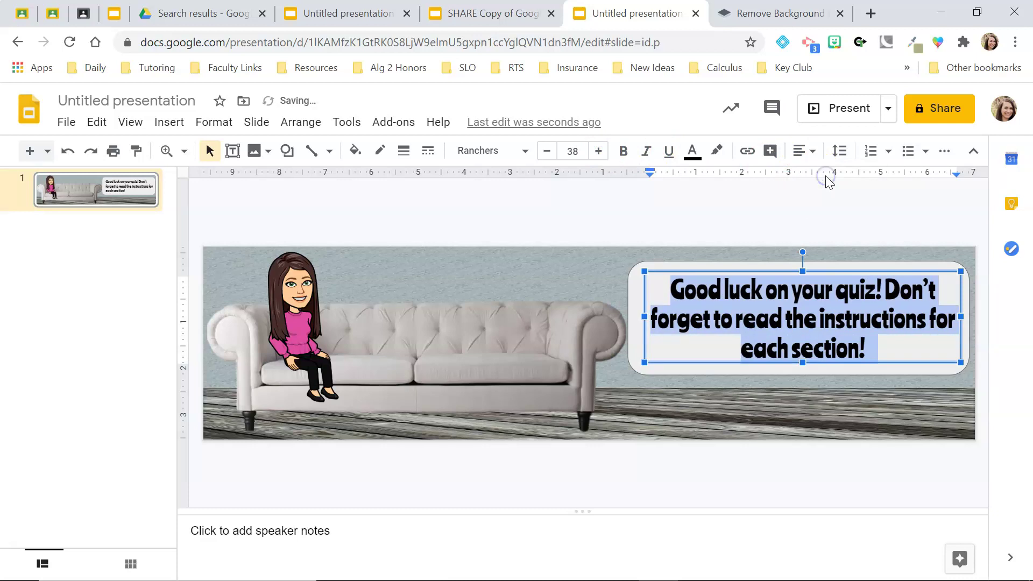
{"action": "left_click", "coordinate": [890, 290]}
{"action": "key", "text": "Return"}
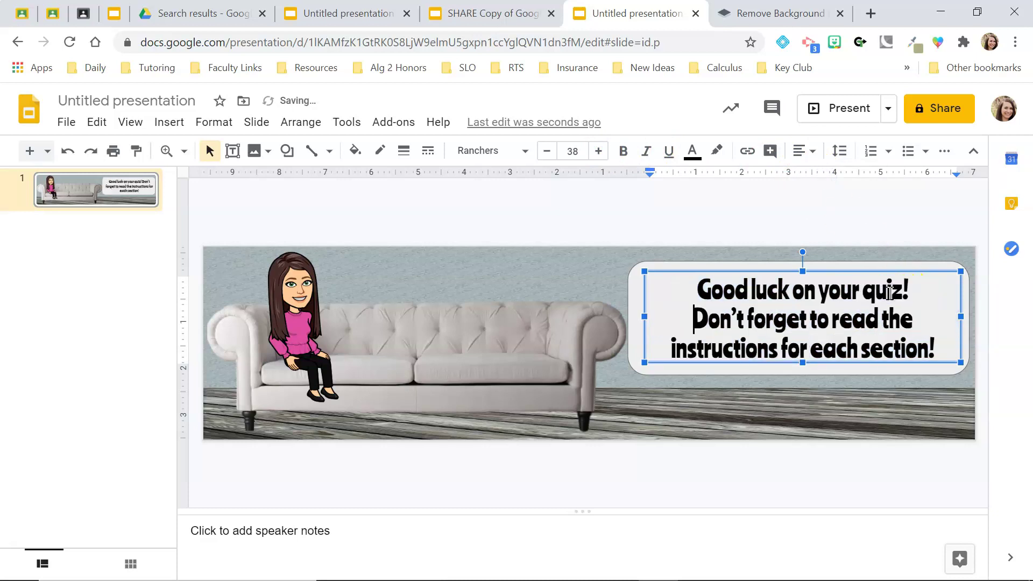
{"action": "left_click", "coordinate": [685, 223]}
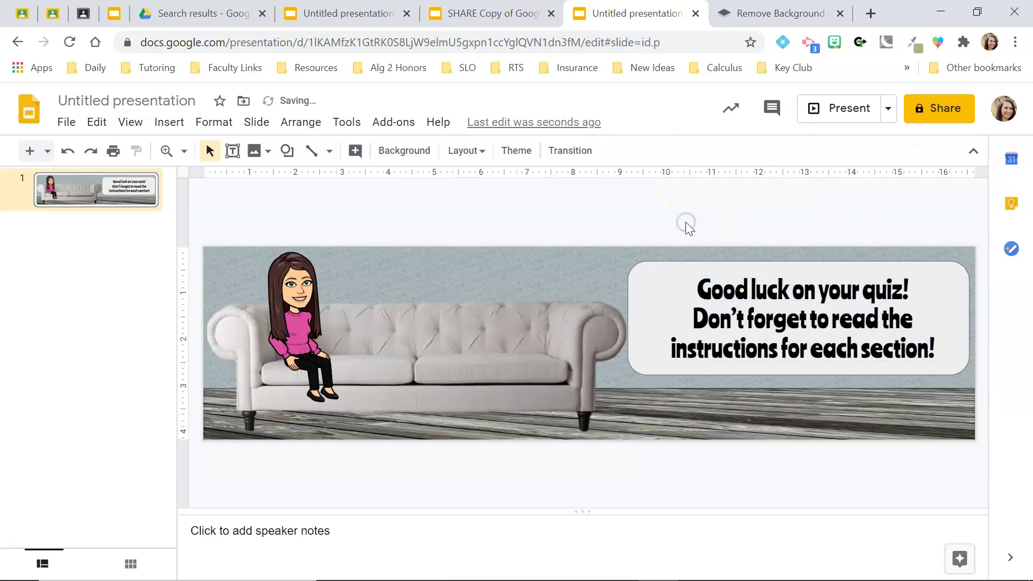
Step: Give the rounded rectangle a thicker border
{"action": "left_click", "coordinate": [636, 277]}
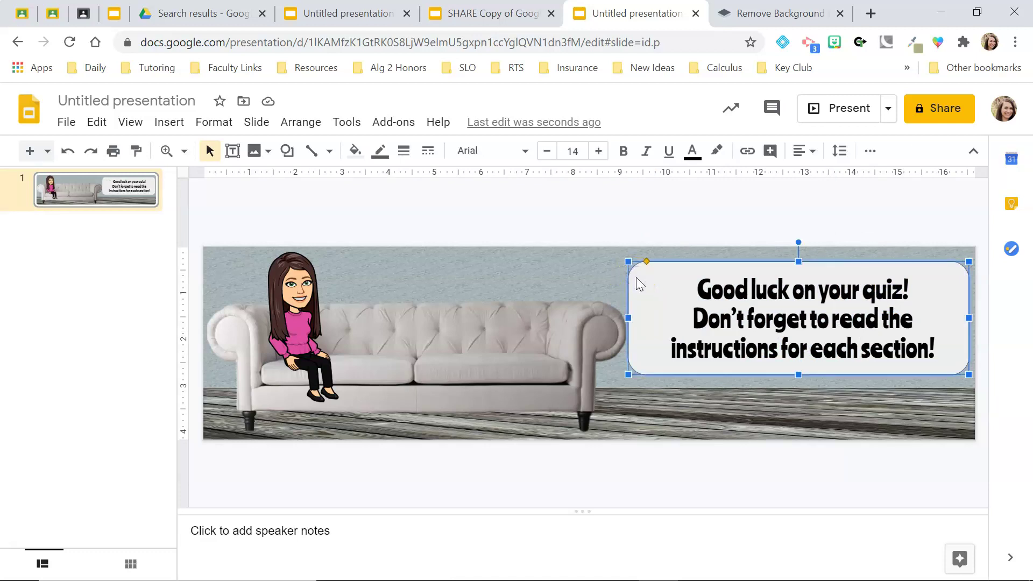
{"action": "left_click", "coordinate": [404, 156]}
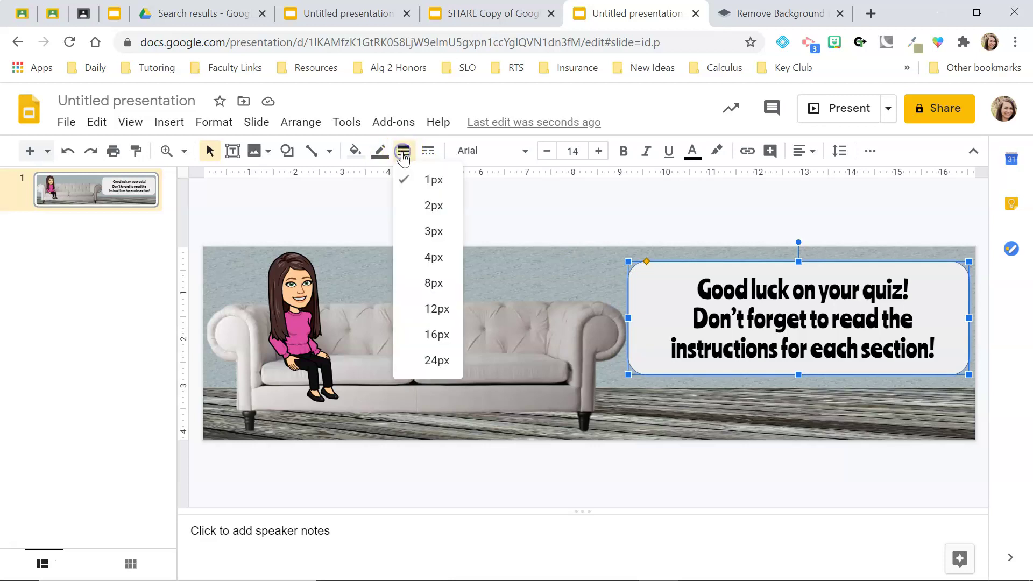
{"action": "left_click", "coordinate": [434, 261]}
{"action": "left_click", "coordinate": [405, 208]}
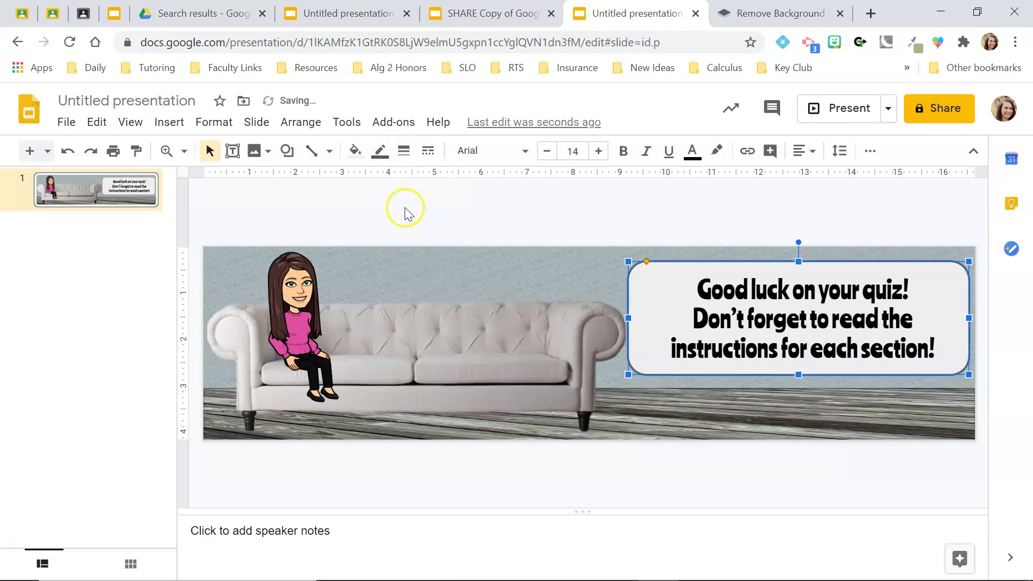
Step: Shrink the couch picture and nudge the Bitmoji down and left
{"action": "left_click", "coordinate": [512, 374]}
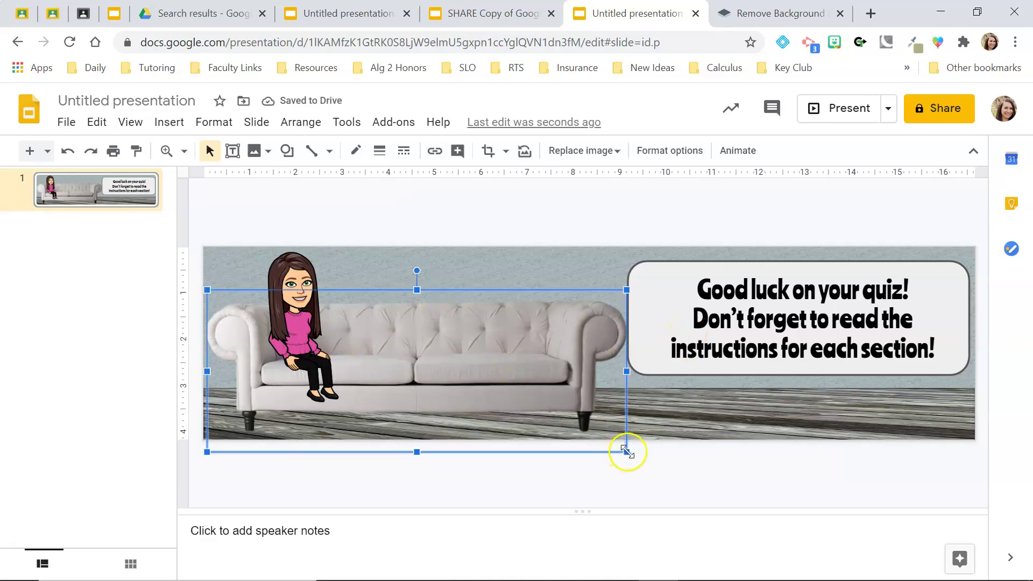
{"action": "left_click_drag", "start_coordinate": [623, 449], "coordinate": [538, 411]}
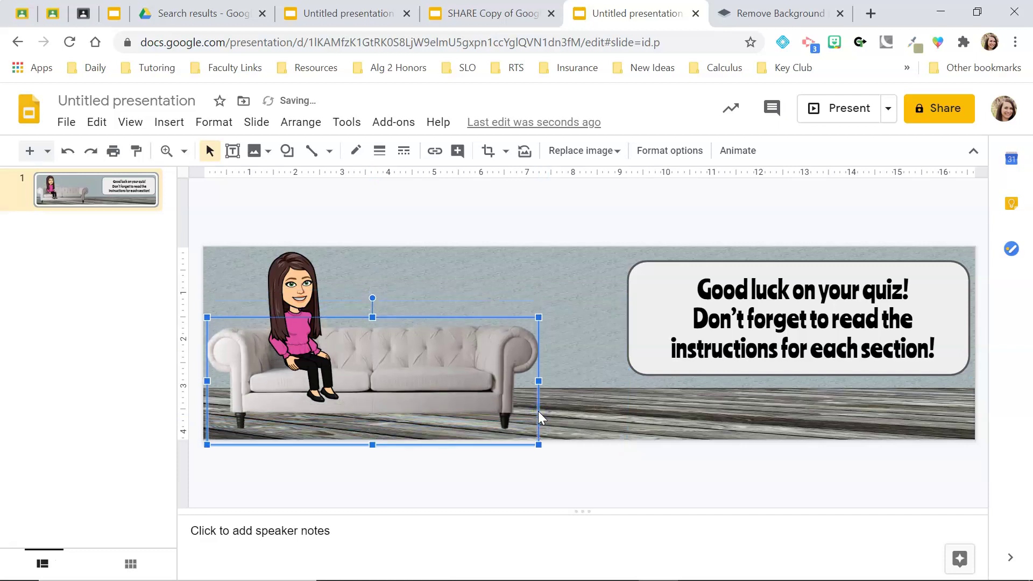
{"action": "left_click_drag", "start_coordinate": [298, 288], "coordinate": [290, 295]}
{"action": "key", "text": "Left"}
{"action": "key", "text": "Left"}
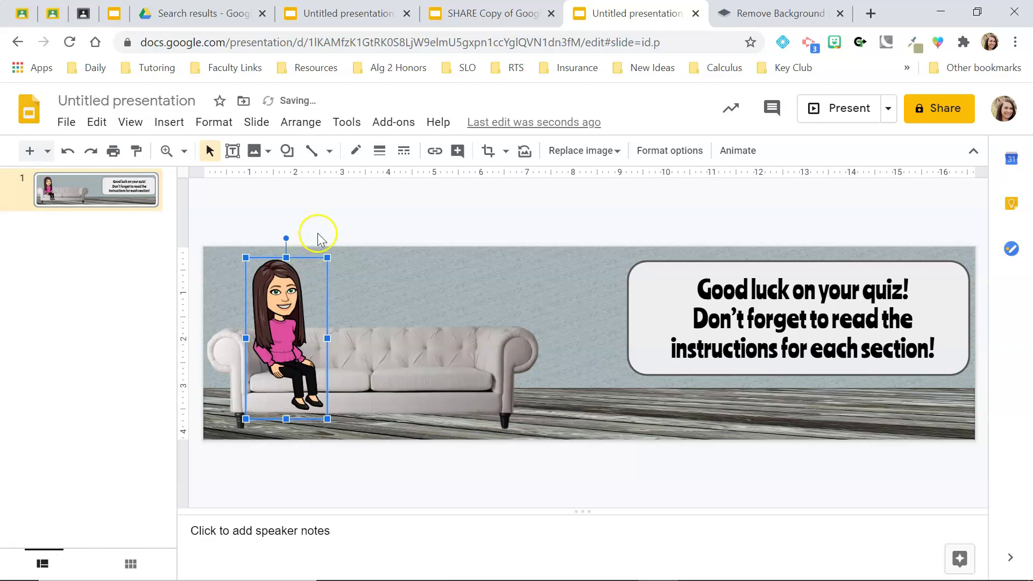
Step: Move the speech box and message left and widen the message so it reflows
{"action": "left_click", "coordinate": [650, 299]}
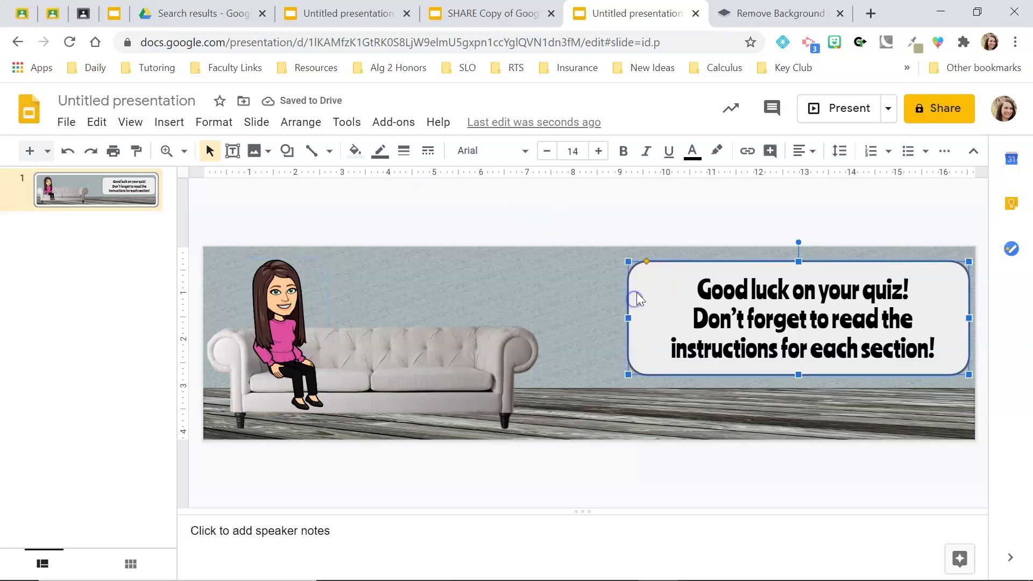
{"action": "left_click_drag", "start_coordinate": [627, 301], "coordinate": [565, 305]}
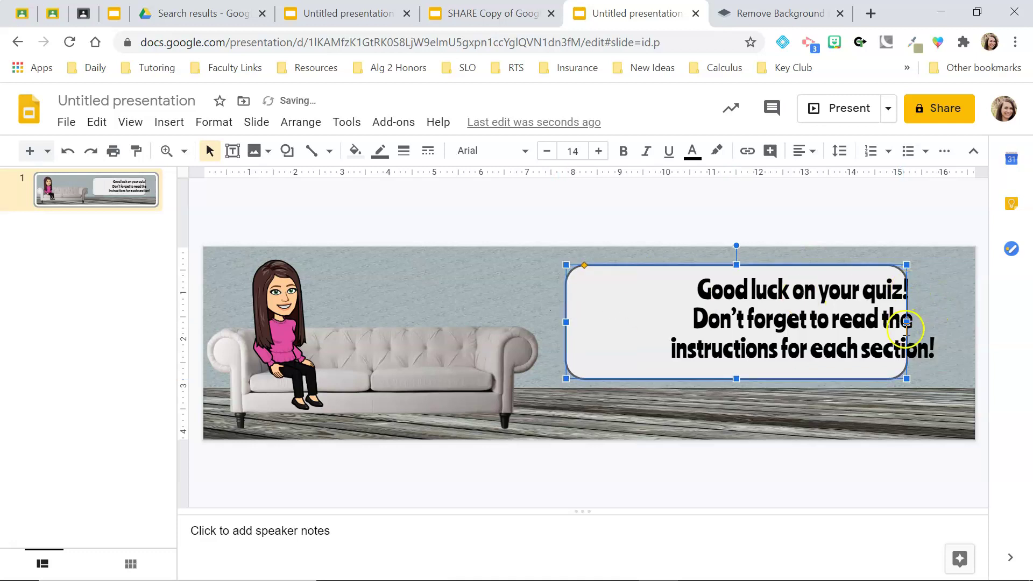
{"action": "left_click", "coordinate": [797, 326]}
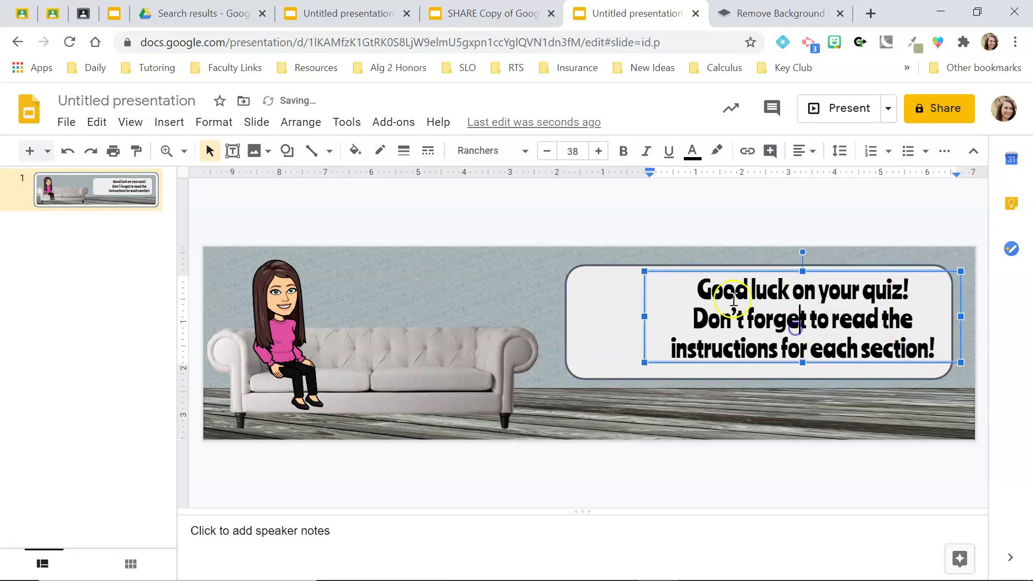
{"action": "left_click_drag", "start_coordinate": [703, 271], "coordinate": [637, 275]}
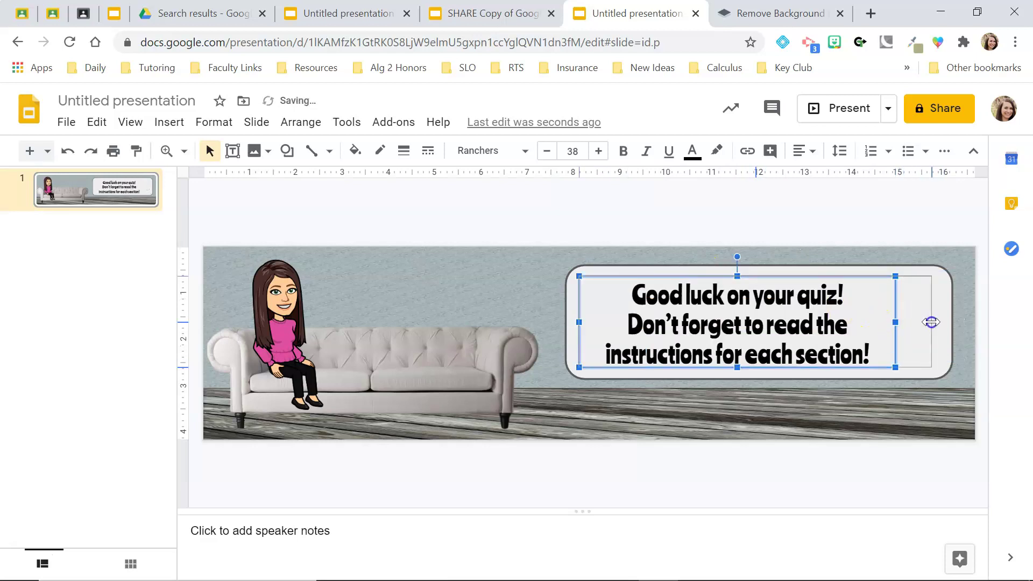
{"action": "left_click_drag", "start_coordinate": [896, 324], "coordinate": [931, 322]}
{"action": "left_click_drag", "start_coordinate": [725, 275], "coordinate": [728, 271]}
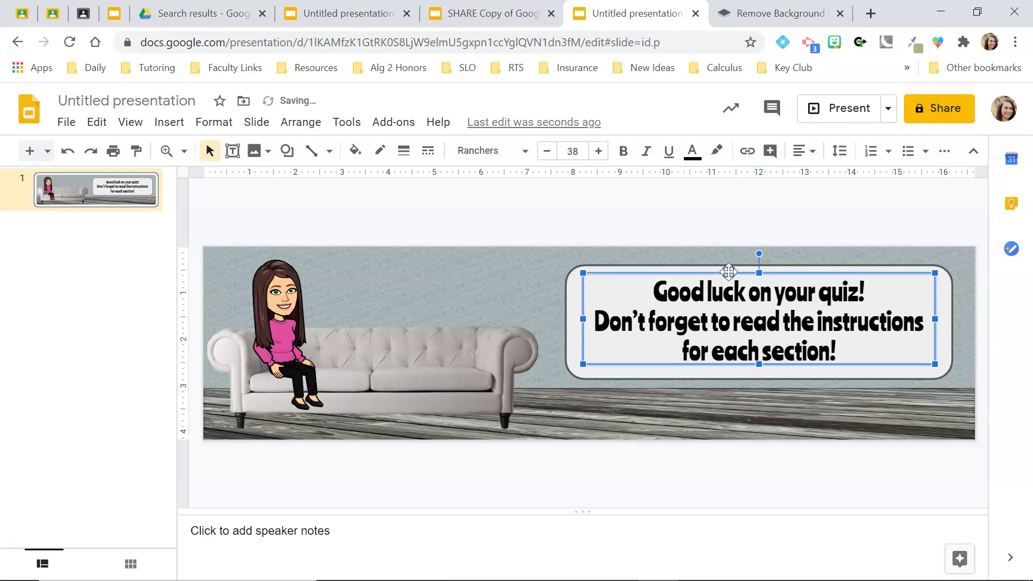
{"action": "right_click", "coordinate": [679, 171]}
{"action": "left_click", "coordinate": [595, 209]}
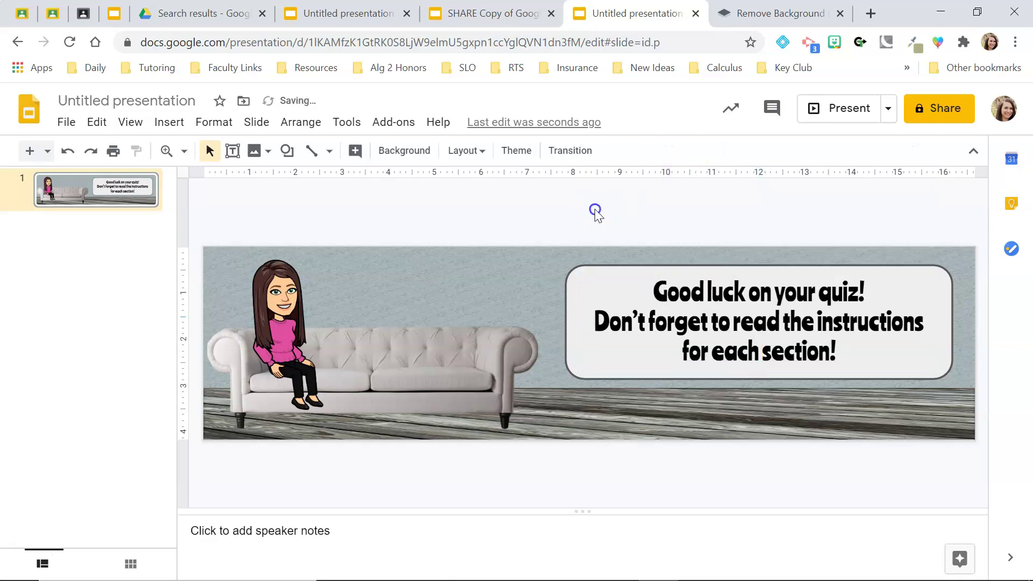
Step: Turn on a drop shadow for the rounded speech box with slightly greater distance
{"action": "left_click", "coordinate": [576, 280]}
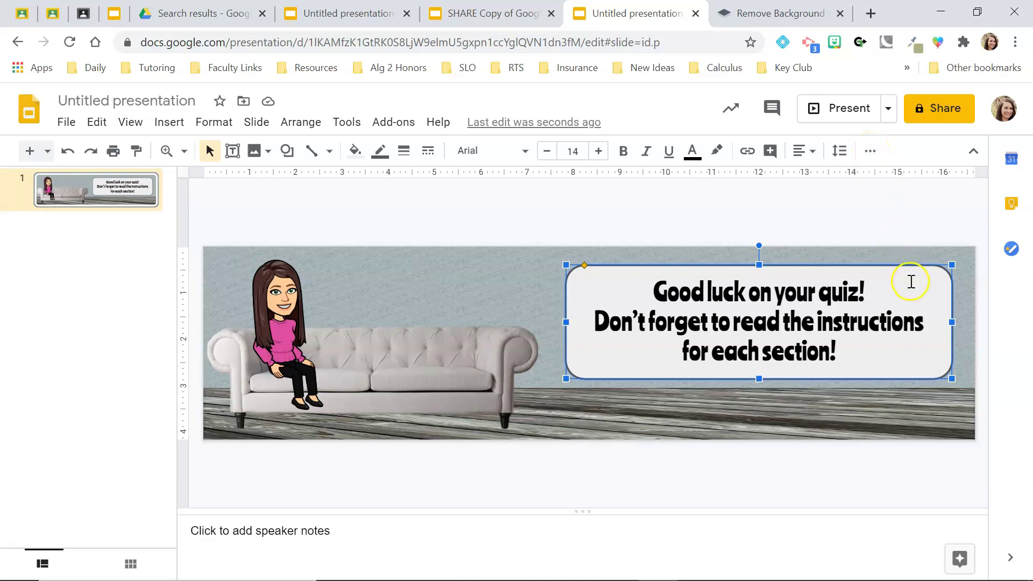
{"action": "left_click", "coordinate": [871, 152]}
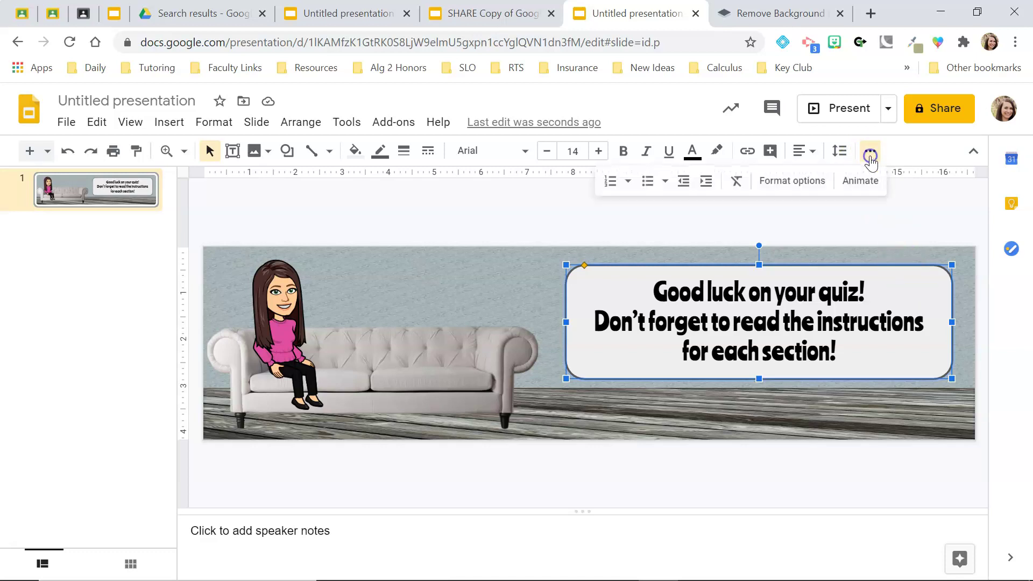
{"action": "left_click", "coordinate": [789, 181]}
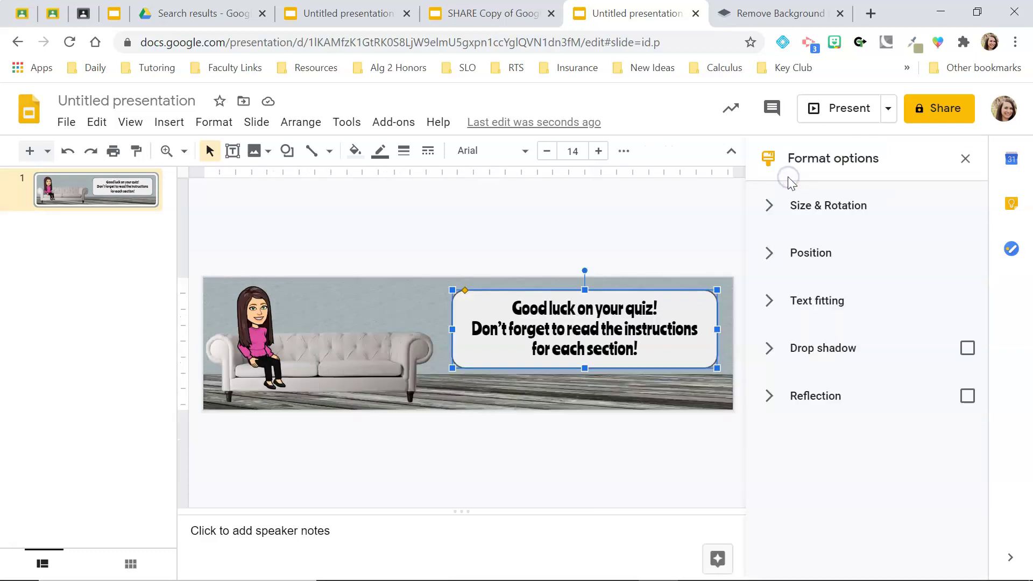
{"action": "left_click", "coordinate": [774, 350]}
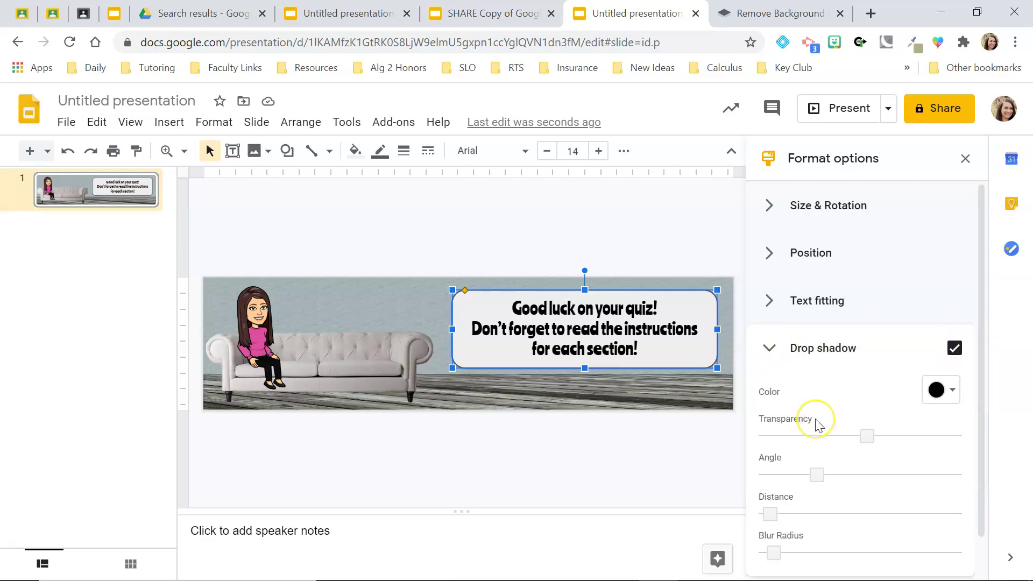
{"action": "scroll", "coordinate": [817, 423], "scroll_direction": "down", "scroll_amount": 1}
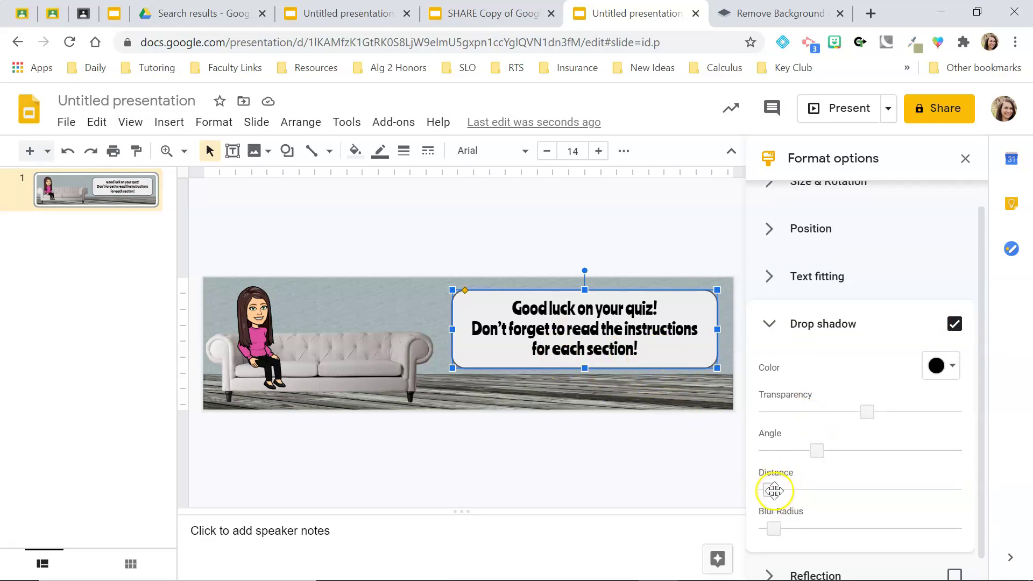
{"action": "left_click_drag", "start_coordinate": [772, 491], "coordinate": [782, 490]}
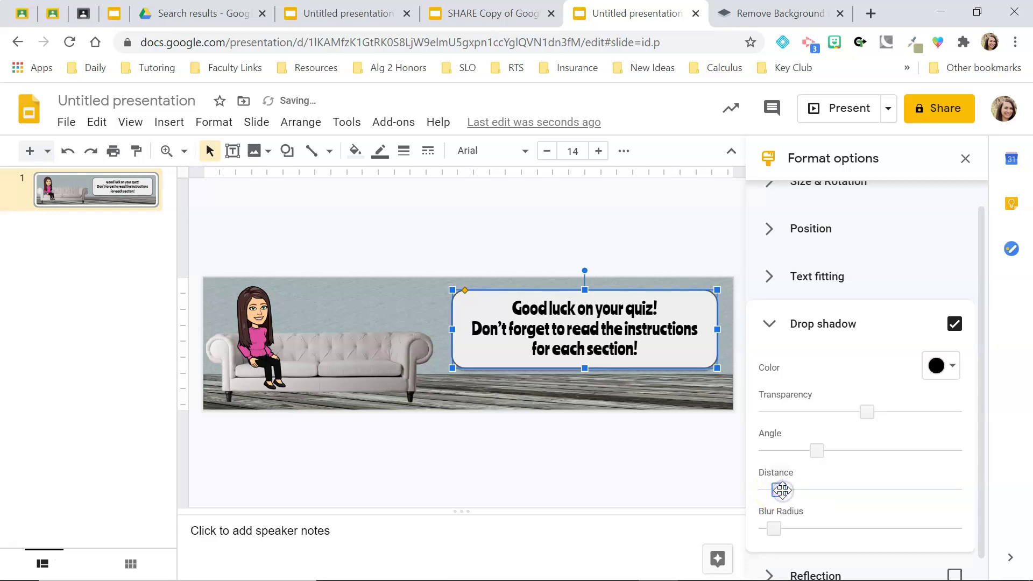
{"action": "left_click", "coordinate": [966, 158]}
{"action": "left_click", "coordinate": [571, 206]}
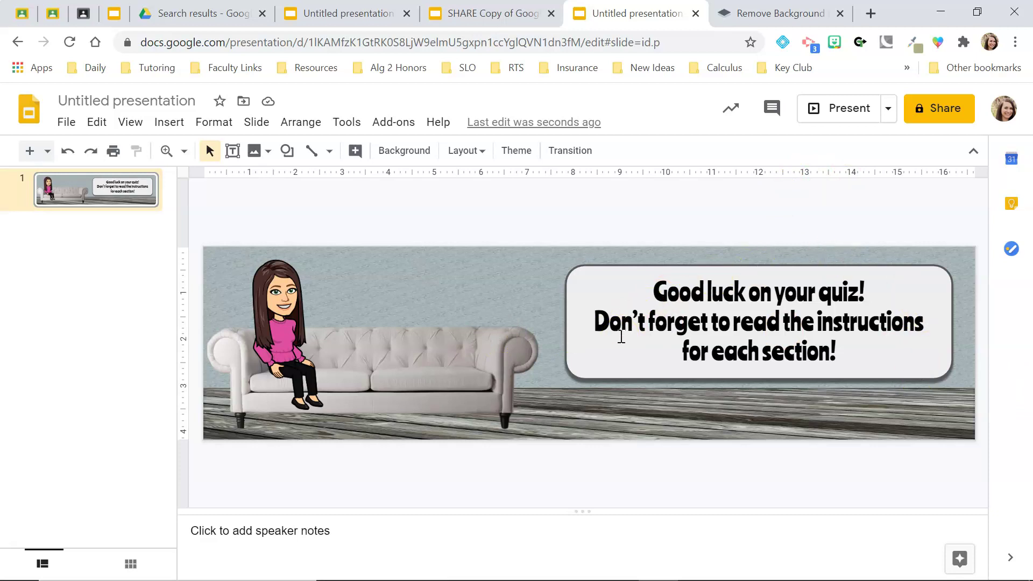
Step: Open the couch's Recolor options and try teal, then yellow
{"action": "left_click", "coordinate": [467, 362]}
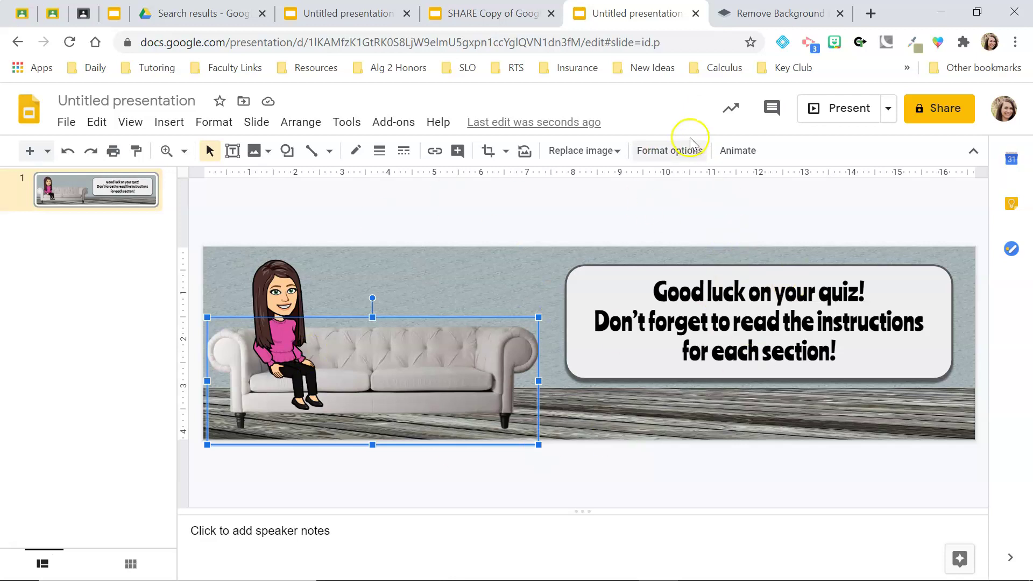
{"action": "left_click", "coordinate": [681, 151]}
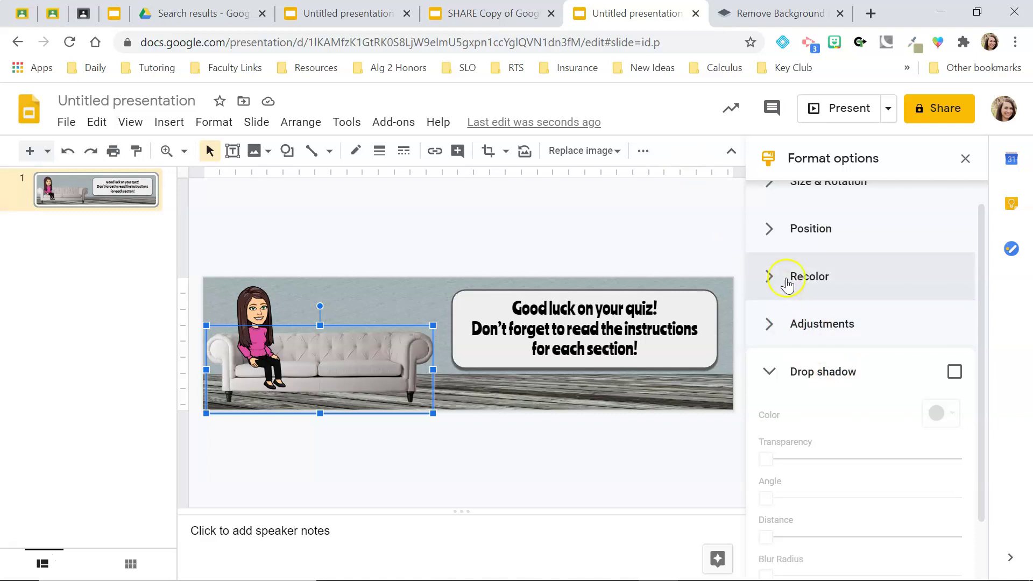
{"action": "scroll", "coordinate": [791, 280], "scroll_direction": "up", "scroll_amount": 1}
{"action": "left_click", "coordinate": [767, 311]}
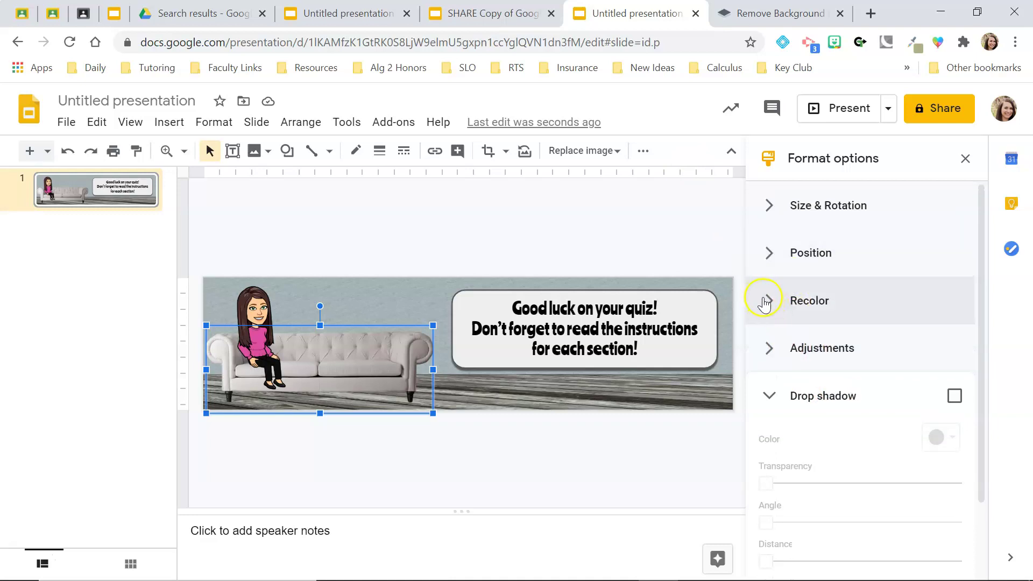
{"action": "left_click", "coordinate": [812, 344]}
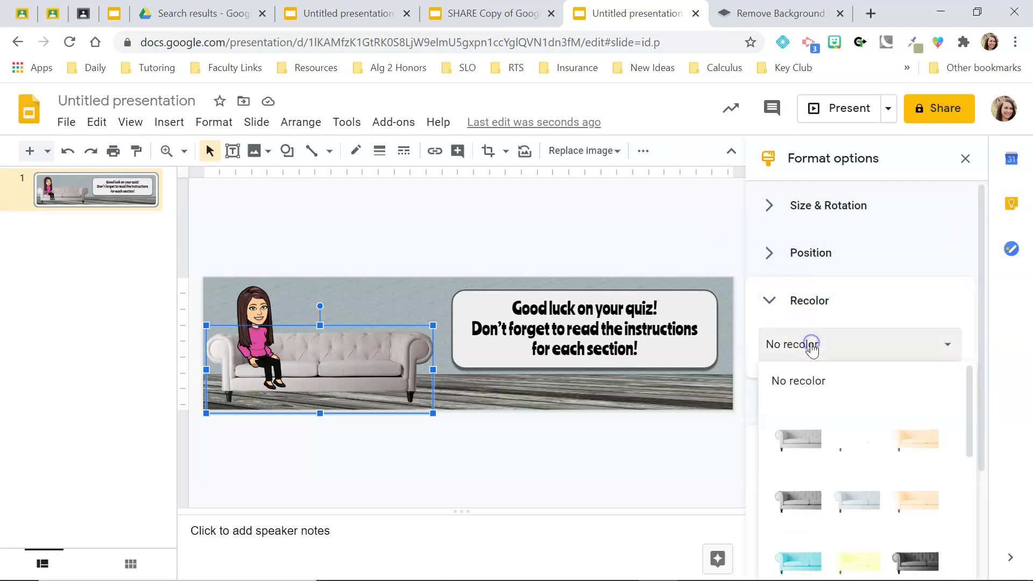
{"action": "scroll", "coordinate": [963, 497], "scroll_direction": "down", "scroll_amount": 5}
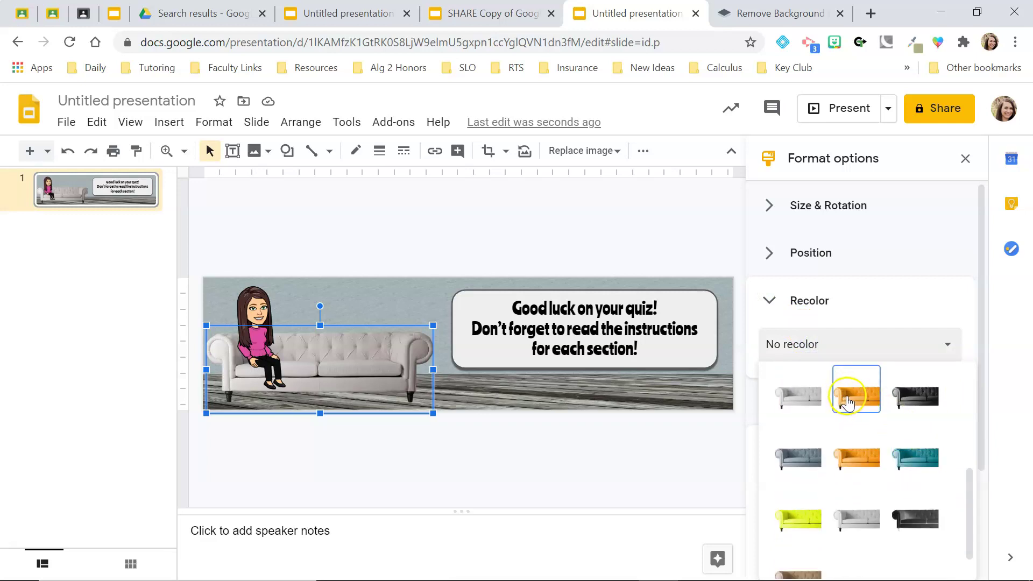
{"action": "left_click", "coordinate": [917, 466]}
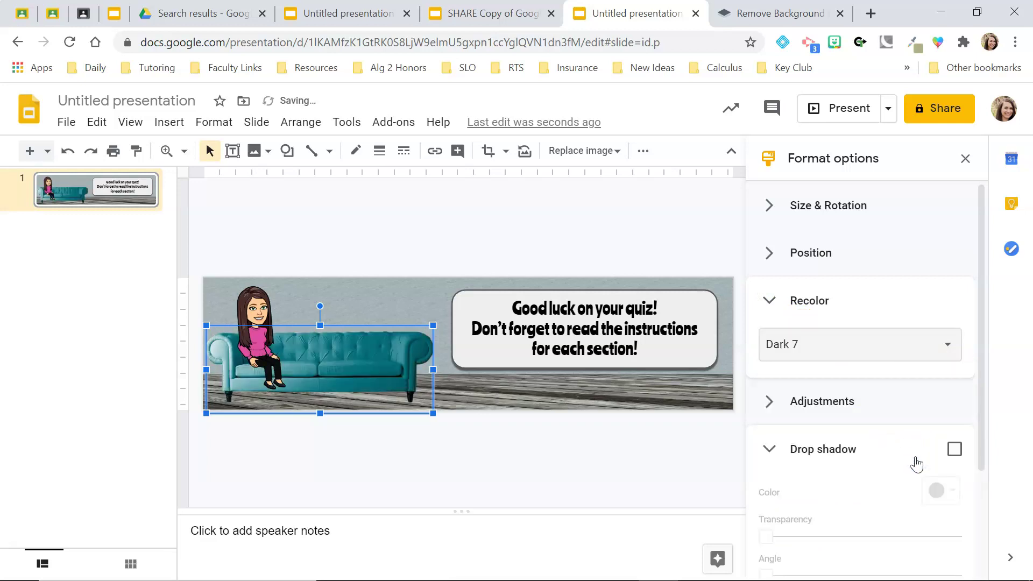
{"action": "left_click", "coordinate": [777, 348]}
{"action": "left_click", "coordinate": [882, 493]}
{"action": "scroll", "coordinate": [881, 492], "scroll_direction": "down", "scroll_amount": 3}
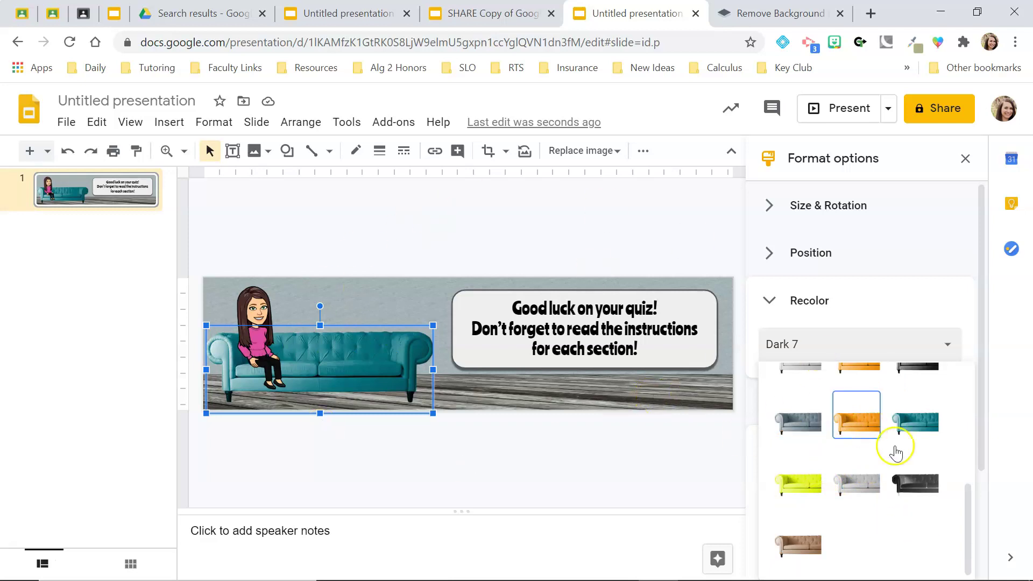
{"action": "left_click", "coordinate": [804, 484]}
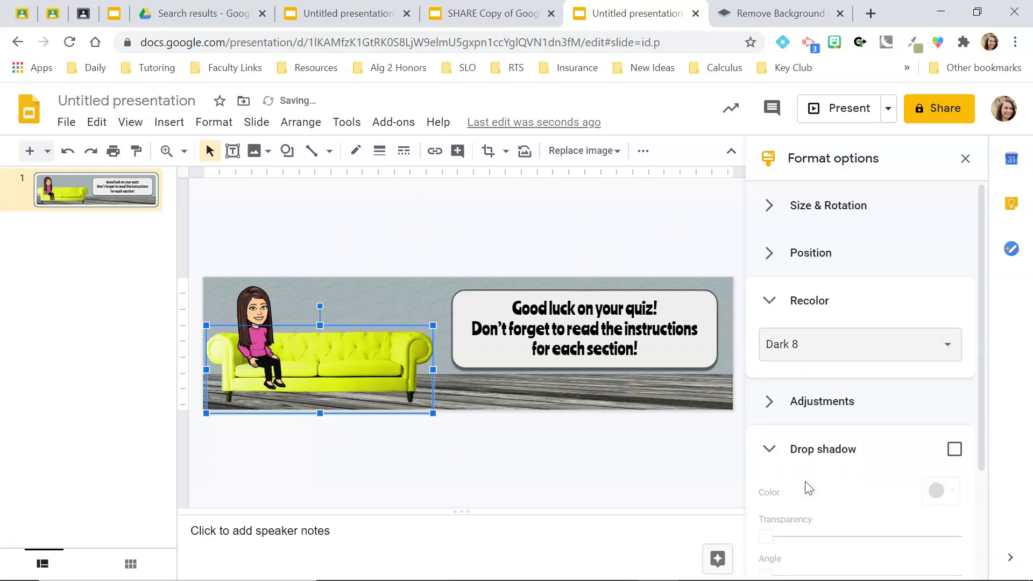
Step: Try black, then settle on the light grey Light 4 recolor for the couch
{"action": "left_click", "coordinate": [795, 347]}
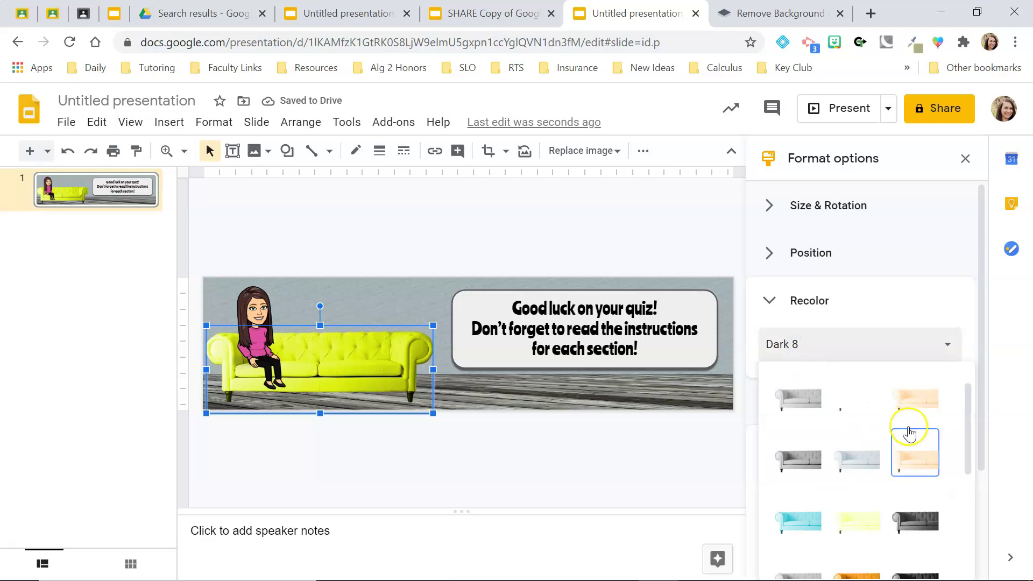
{"action": "scroll", "coordinate": [860, 476], "scroll_direction": "down", "scroll_amount": 2}
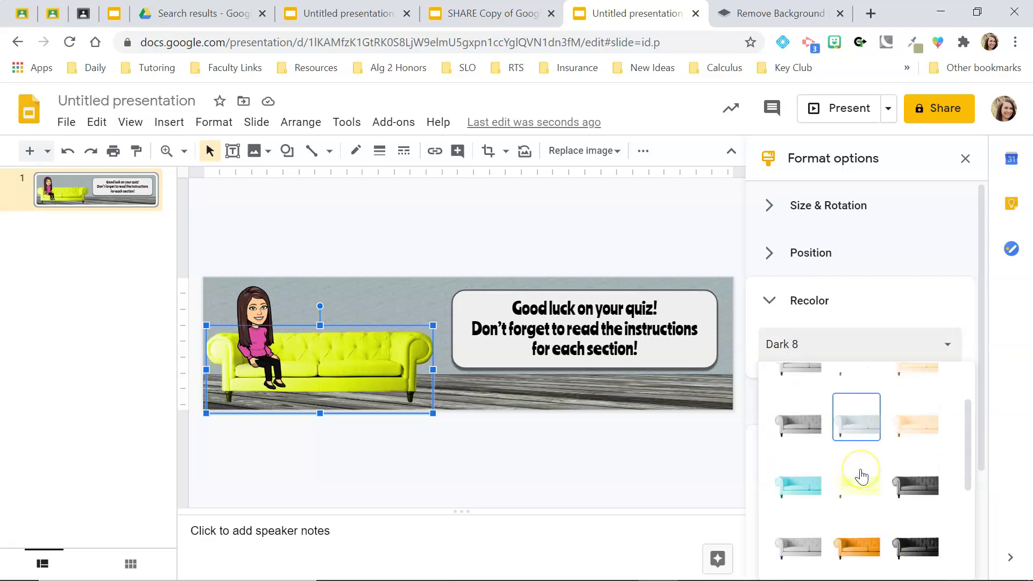
{"action": "scroll", "coordinate": [861, 476], "scroll_direction": "down", "scroll_amount": 2}
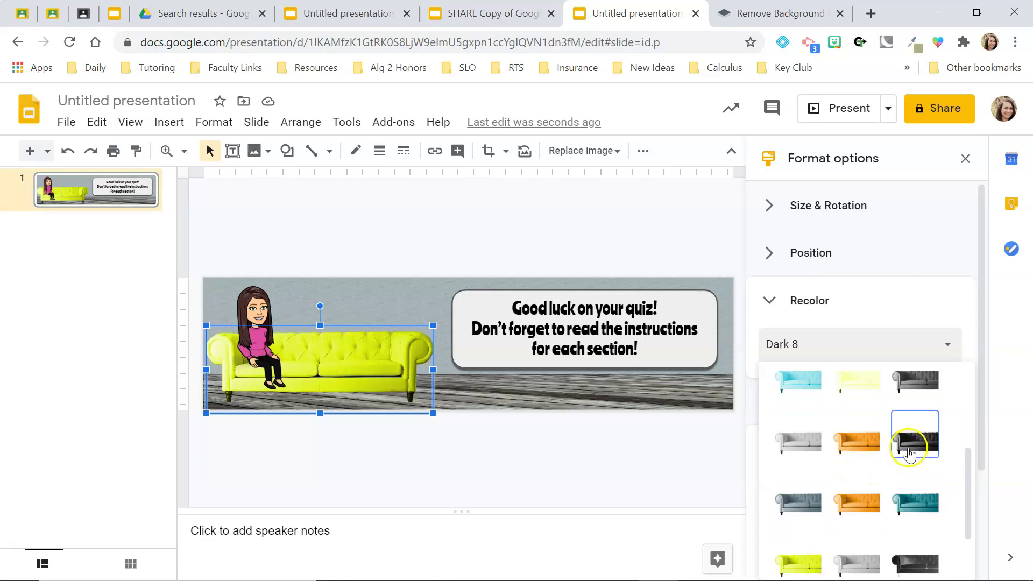
{"action": "left_click", "coordinate": [909, 446]}
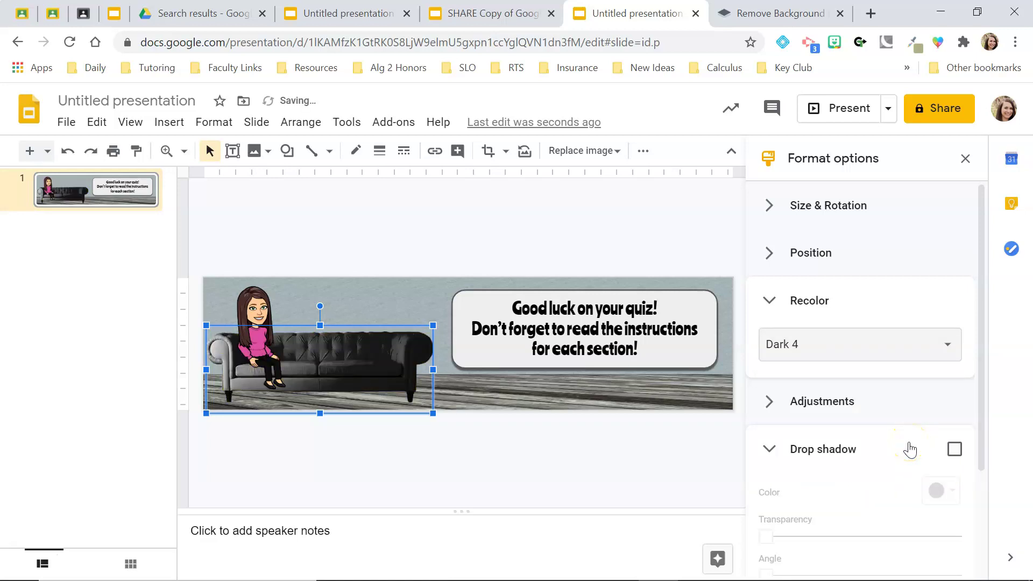
{"action": "left_click", "coordinate": [786, 354]}
{"action": "left_click", "coordinate": [800, 462]}
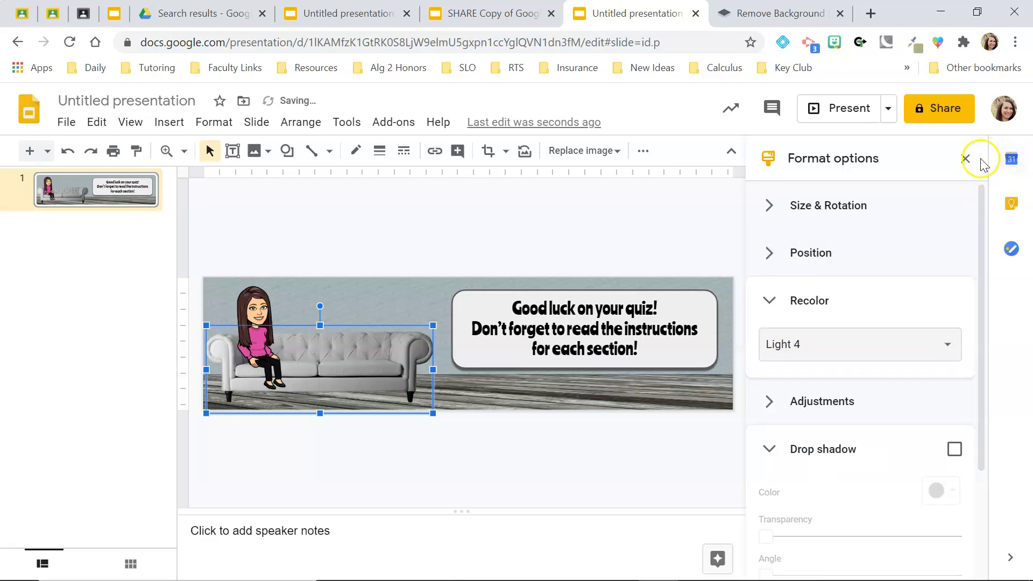
{"action": "left_click", "coordinate": [966, 158]}
Step: Save the current quiz header slide as a PNG image and open the downloaded file
{"action": "left_click", "coordinate": [730, 227]}
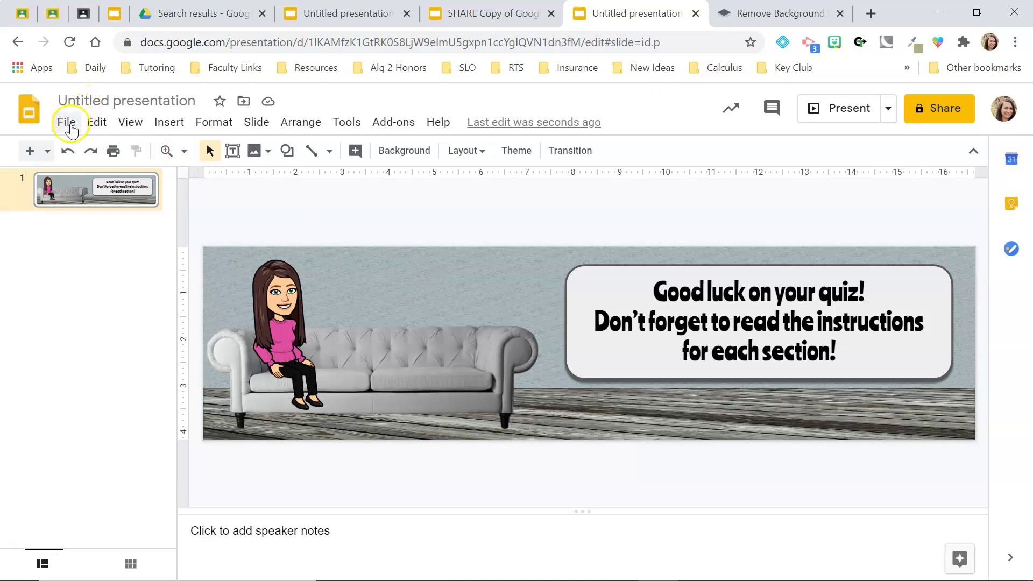
{"action": "left_click", "coordinate": [67, 123]}
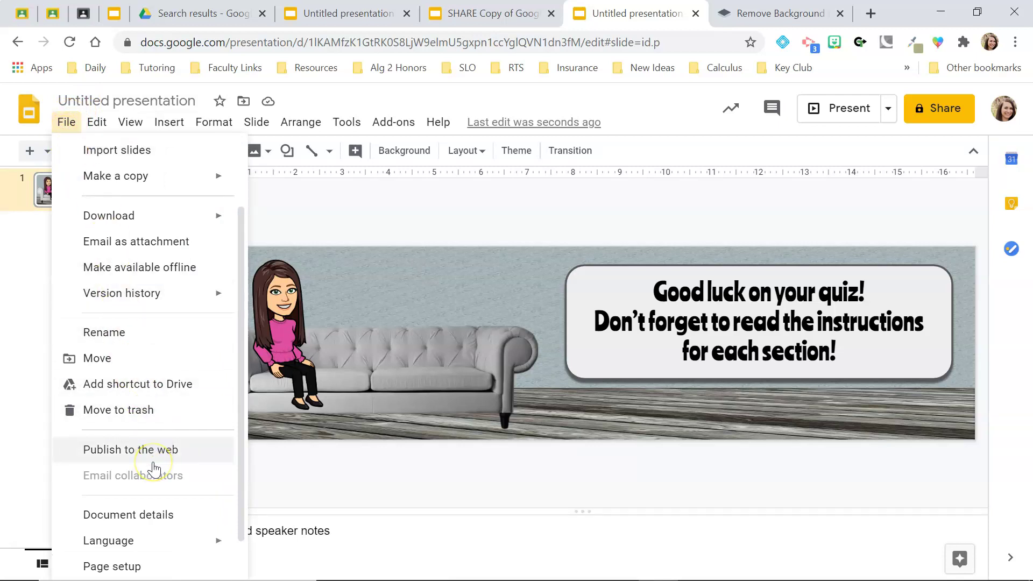
{"action": "mouse_move", "coordinate": [124, 221]}
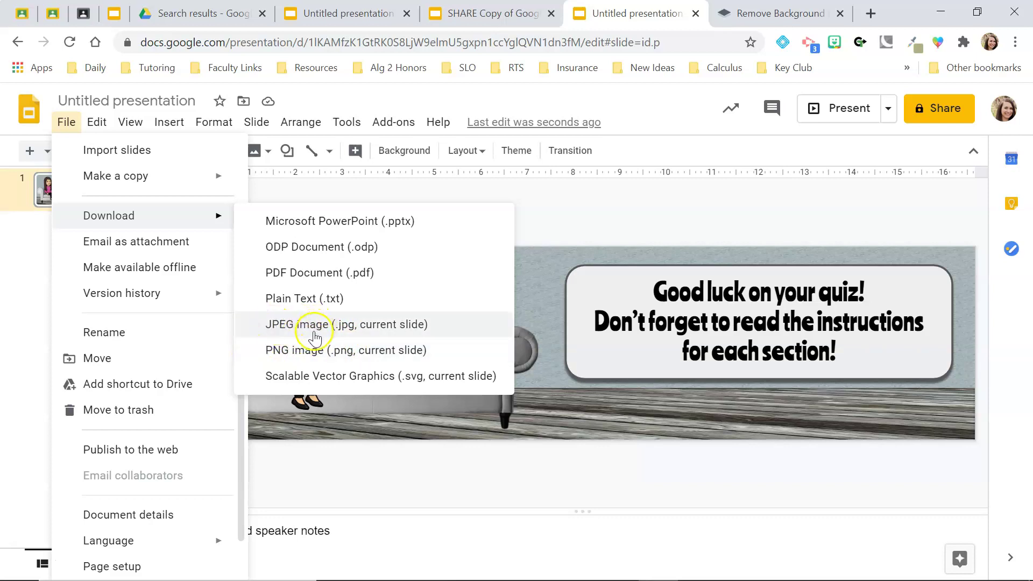
{"action": "left_click", "coordinate": [286, 355]}
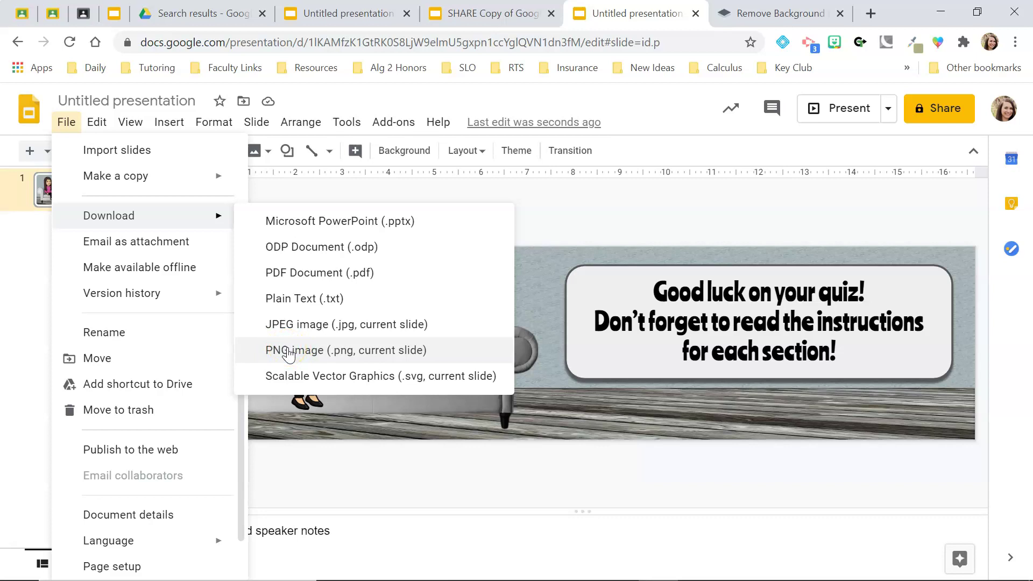
{"action": "left_click", "coordinate": [290, 353]}
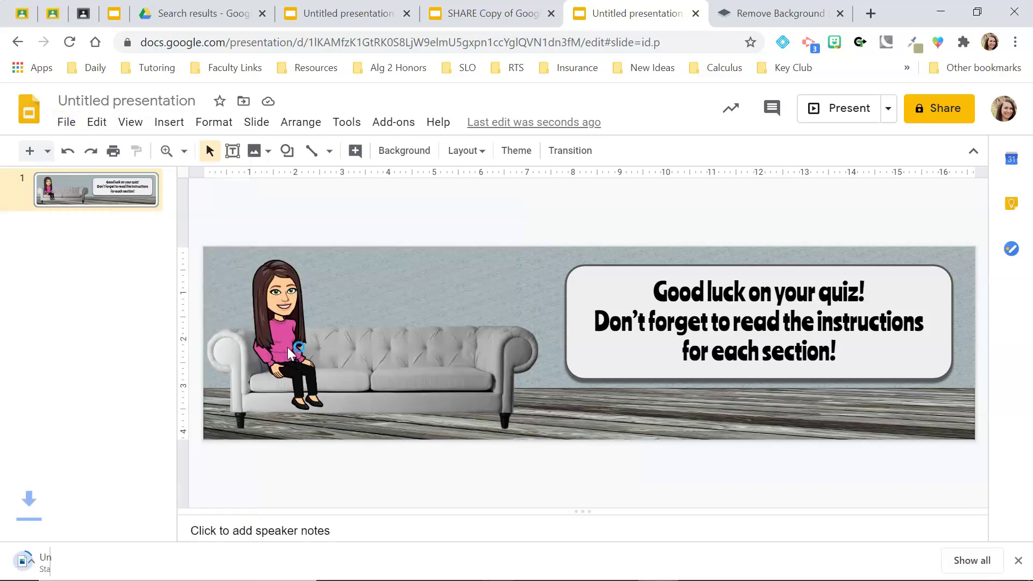
{"action": "left_click", "coordinate": [113, 568]}
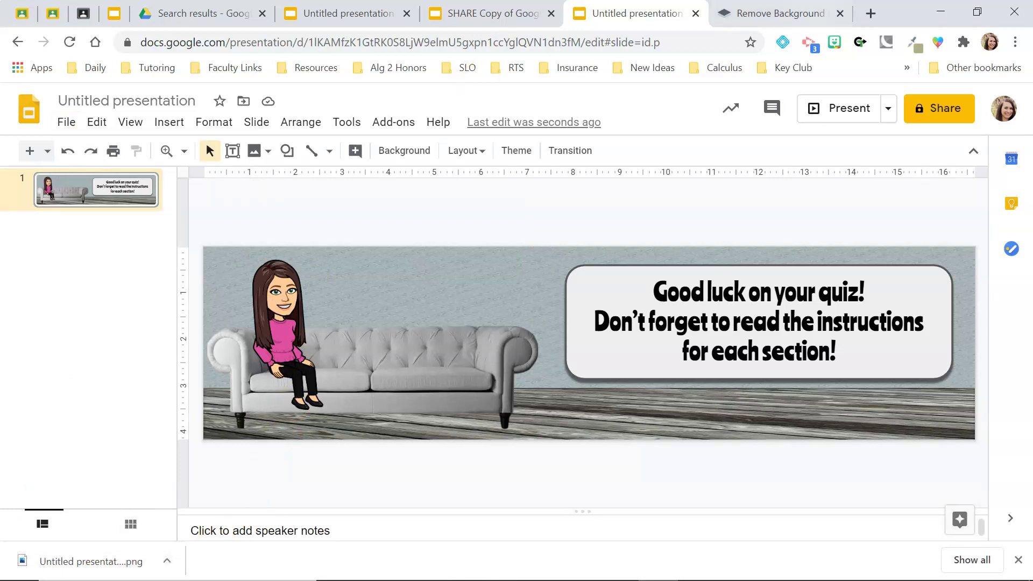
Step: Create a new blank Google Form in a new tab via forms.new
{"action": "left_click", "coordinate": [870, 13]}
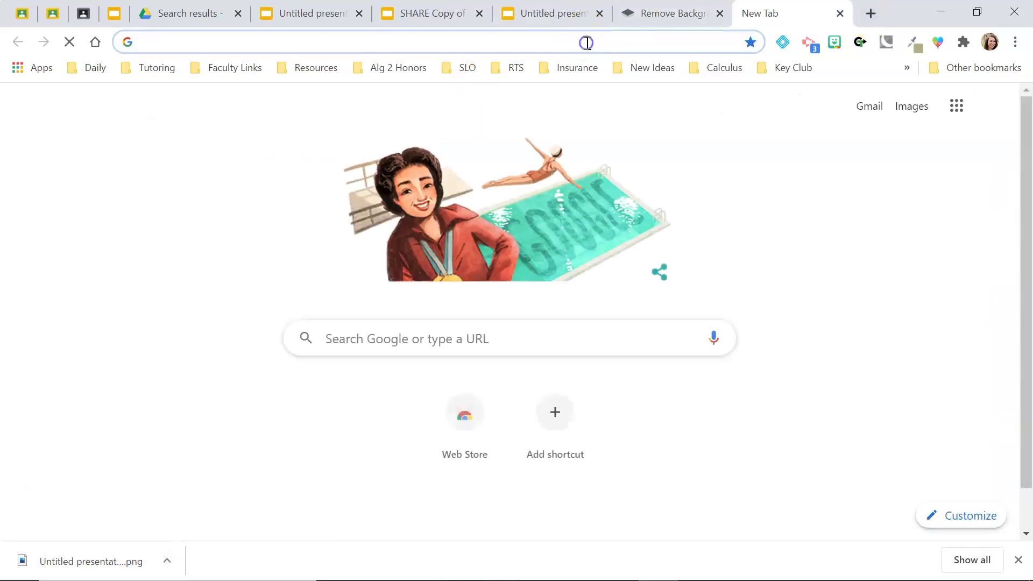
{"action": "type", "text": "forms."}
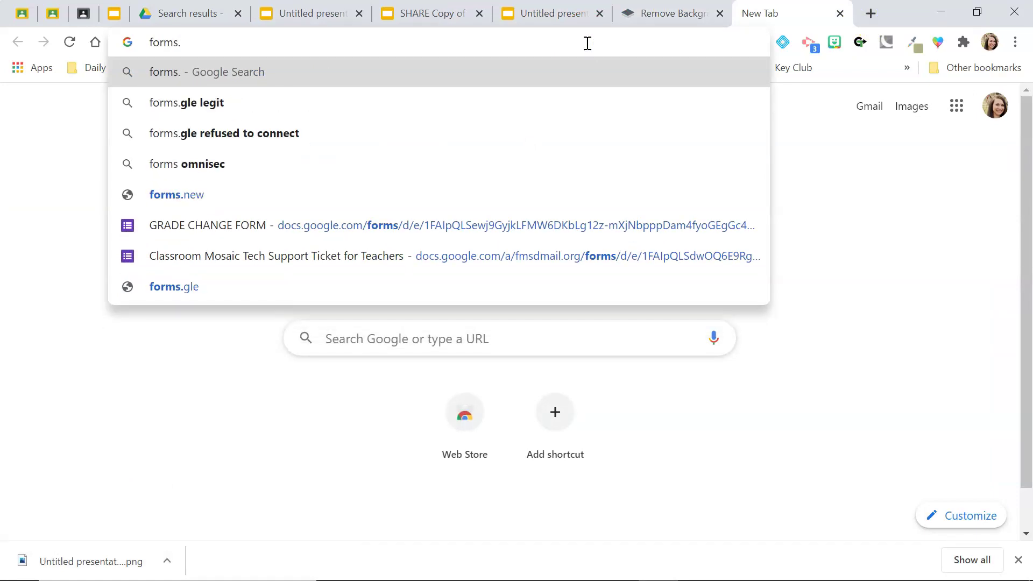
{"action": "type", "text": "new"}
{"action": "key", "text": "Return"}
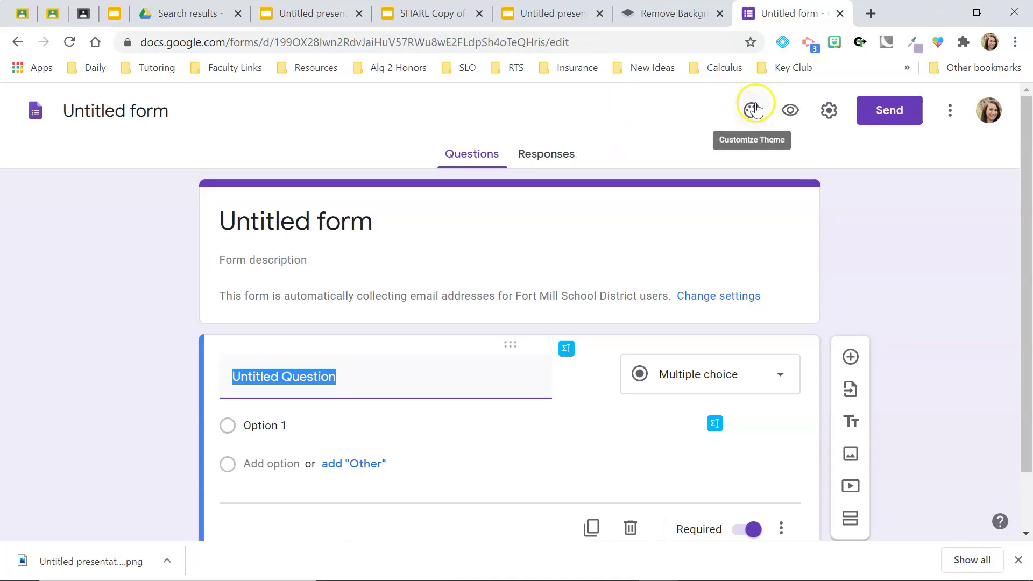
Step: Bring up the form's theme options showing the Work and School header images
{"action": "left_click", "coordinate": [752, 110]}
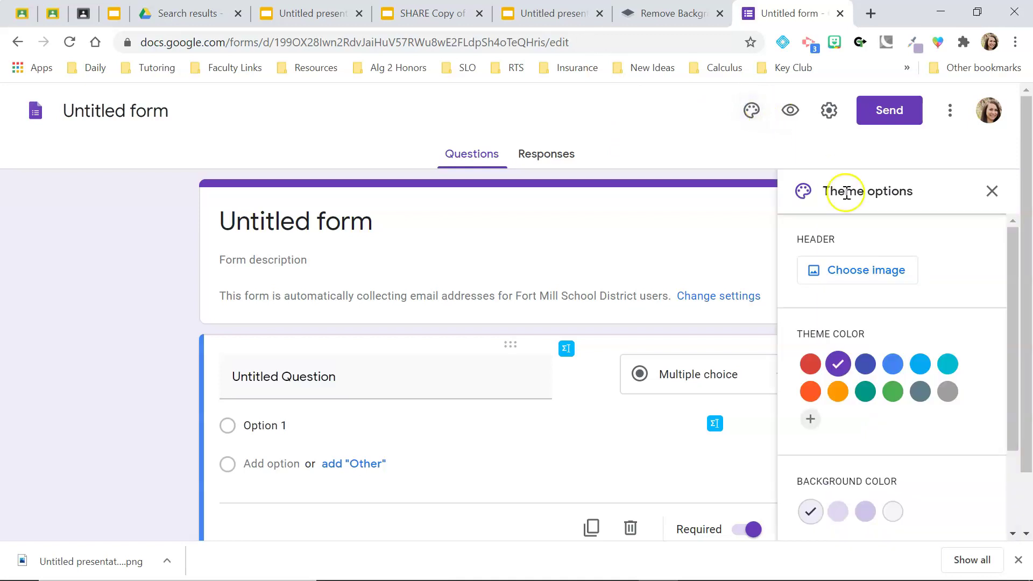
{"action": "scroll", "coordinate": [963, 321], "scroll_direction": "down", "scroll_amount": 2}
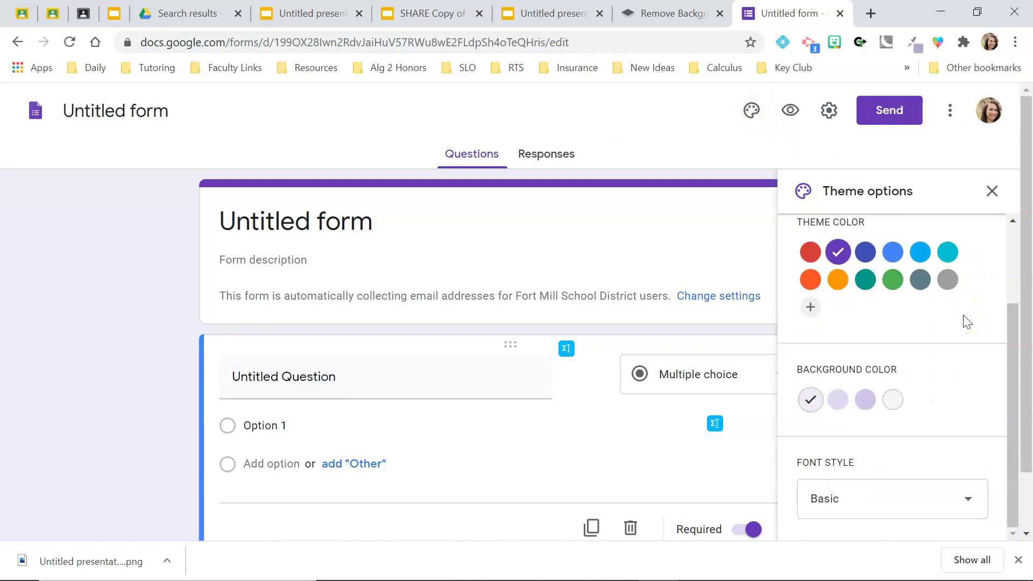
{"action": "scroll", "coordinate": [964, 321], "scroll_direction": "up", "scroll_amount": 2}
{"action": "scroll", "coordinate": [890, 491], "scroll_direction": "down", "scroll_amount": 2}
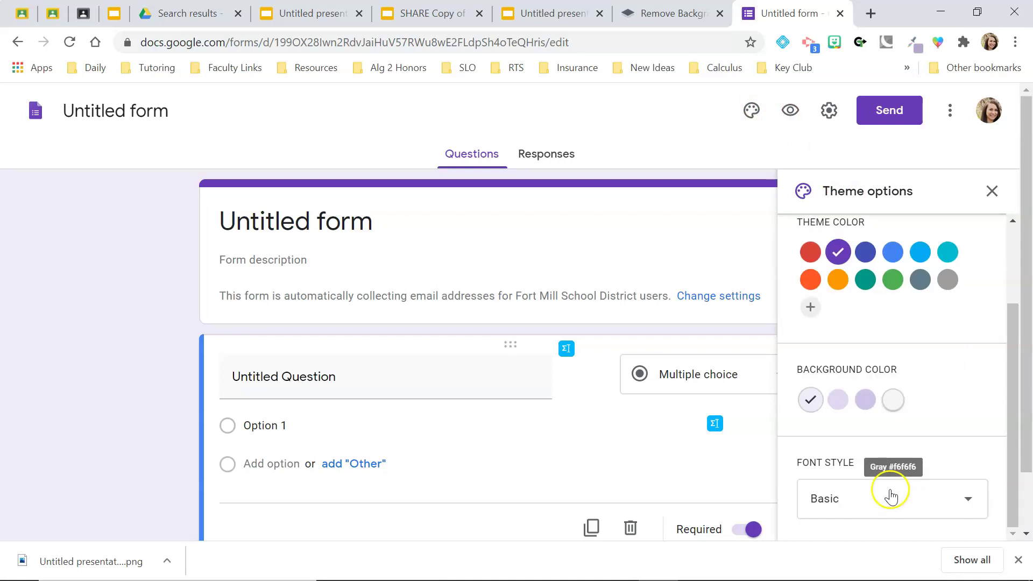
{"action": "scroll", "coordinate": [902, 444], "scroll_direction": "up", "scroll_amount": 2}
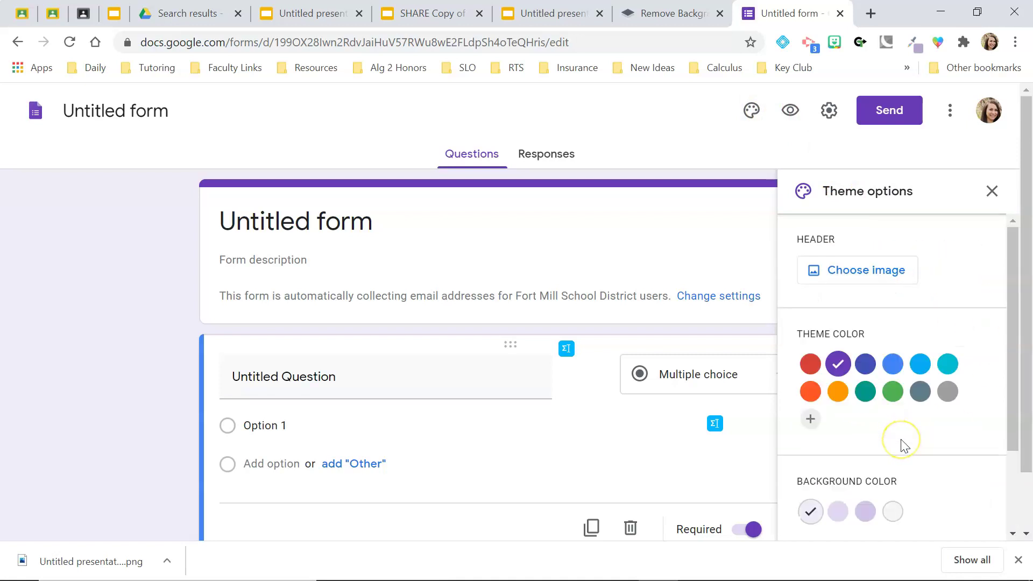
Step: Open the header image picker and browse the built-in theme header gallery
{"action": "left_click", "coordinate": [837, 267]}
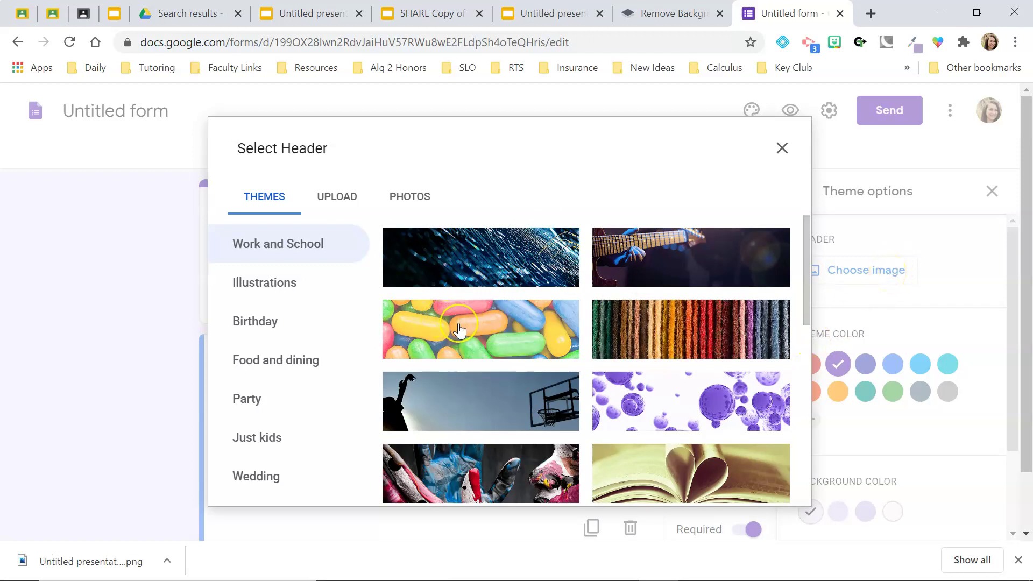
{"action": "scroll", "coordinate": [457, 330], "scroll_direction": "down", "scroll_amount": 5}
{"action": "scroll", "coordinate": [459, 330], "scroll_direction": "down", "scroll_amount": 5}
{"action": "scroll", "coordinate": [458, 330], "scroll_direction": "down", "scroll_amount": 3}
{"action": "scroll", "coordinate": [459, 328], "scroll_direction": "down", "scroll_amount": 2}
{"action": "scroll", "coordinate": [456, 330], "scroll_direction": "up", "scroll_amount": 2}
{"action": "left_click", "coordinate": [287, 366]}
{"action": "scroll", "coordinate": [286, 368], "scroll_direction": "down", "scroll_amount": 2}
{"action": "scroll", "coordinate": [287, 364], "scroll_direction": "up", "scroll_amount": 2}
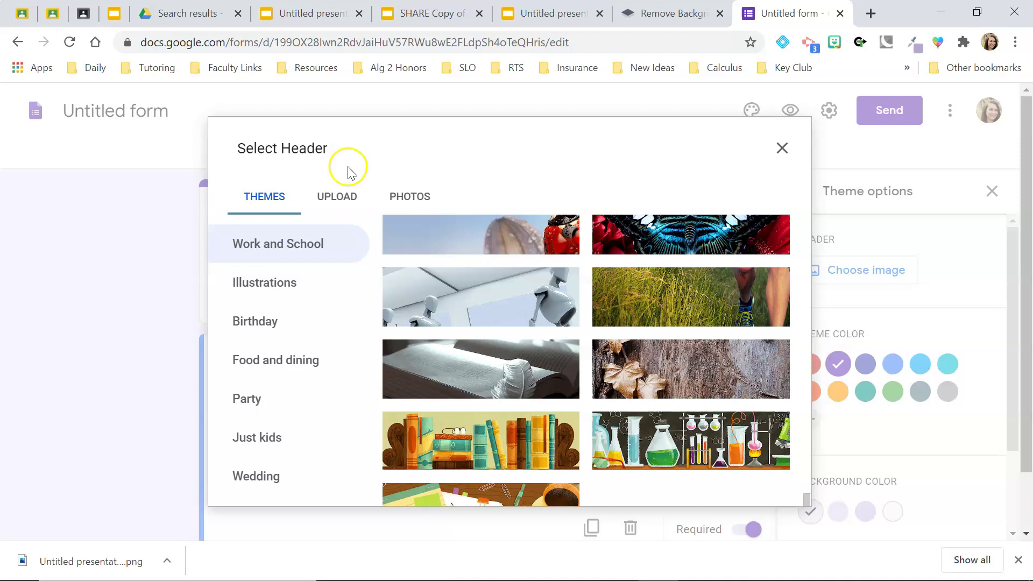
Step: Upload 'Untitled presentation (14)' from Downloads and confirm it as the form header
{"action": "left_click", "coordinate": [344, 199]}
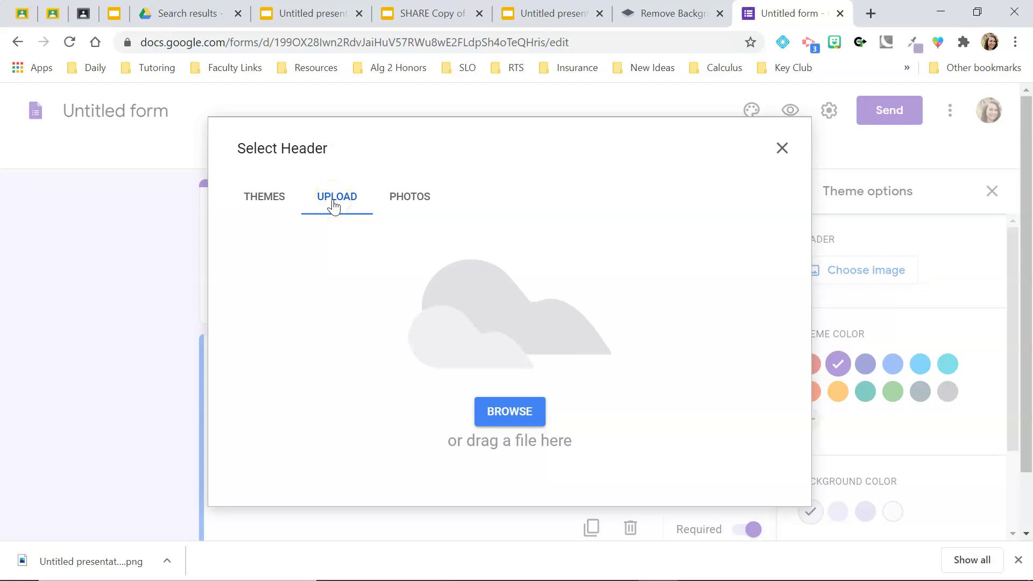
{"action": "left_click", "coordinate": [408, 196]}
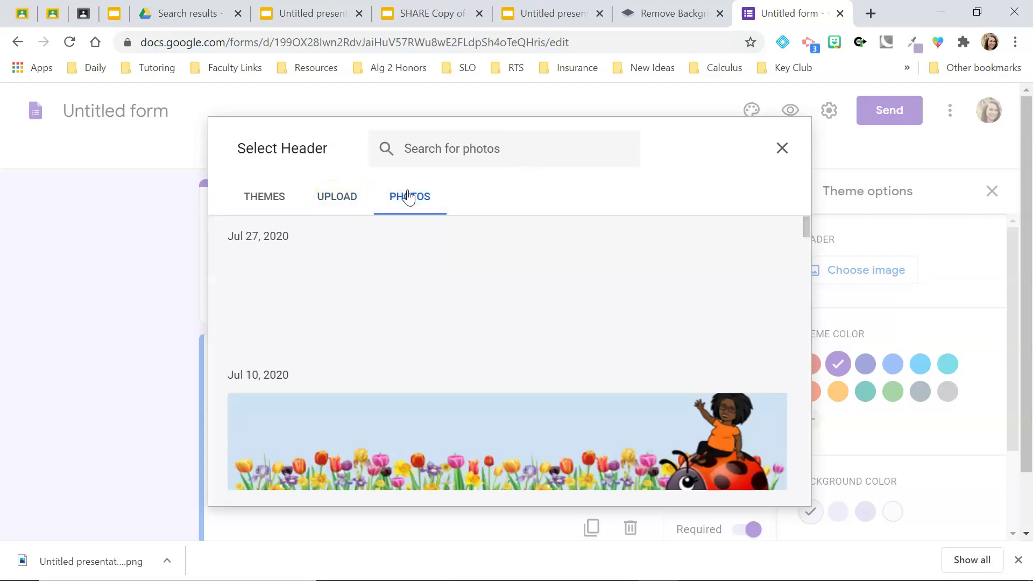
{"action": "left_click", "coordinate": [337, 199]}
{"action": "left_click", "coordinate": [537, 425]}
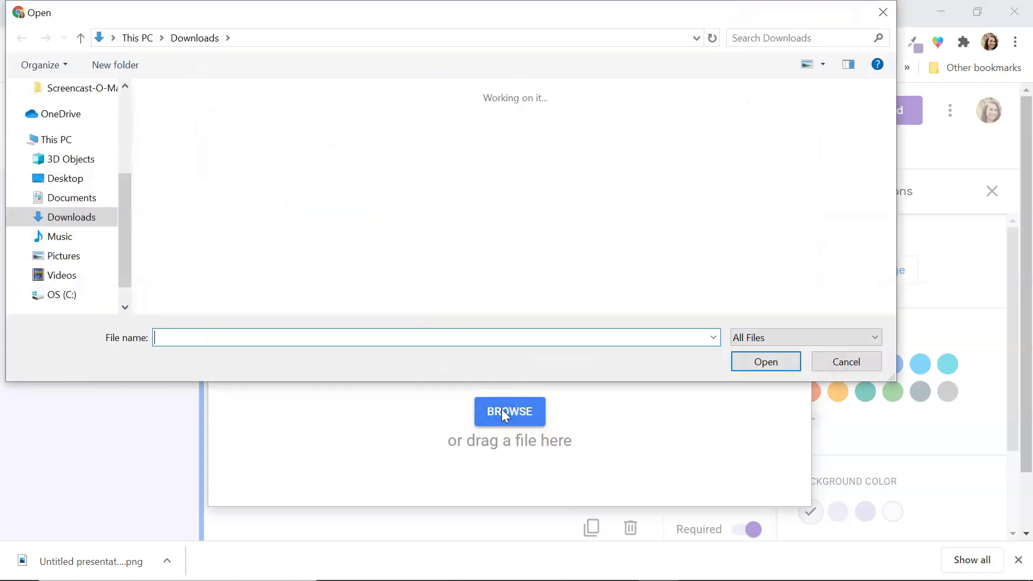
{"action": "left_click", "coordinate": [82, 218]}
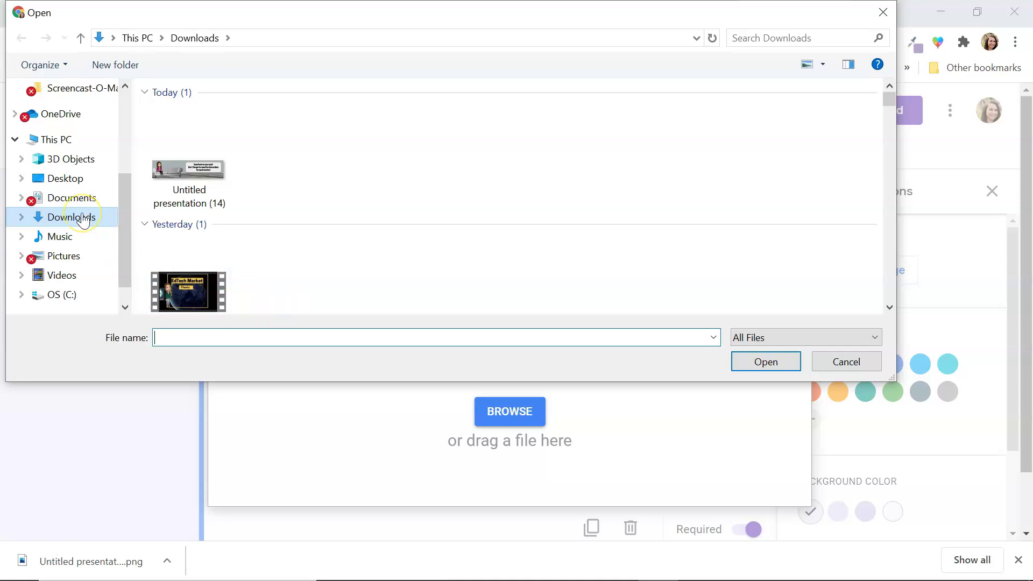
{"action": "left_click", "coordinate": [62, 225]}
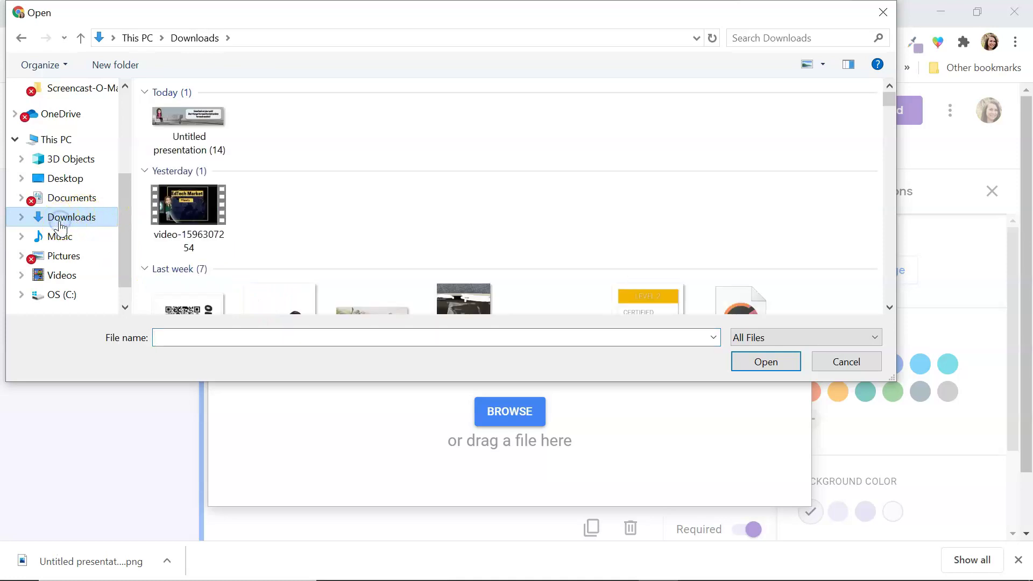
{"action": "double_click", "coordinate": [186, 125]}
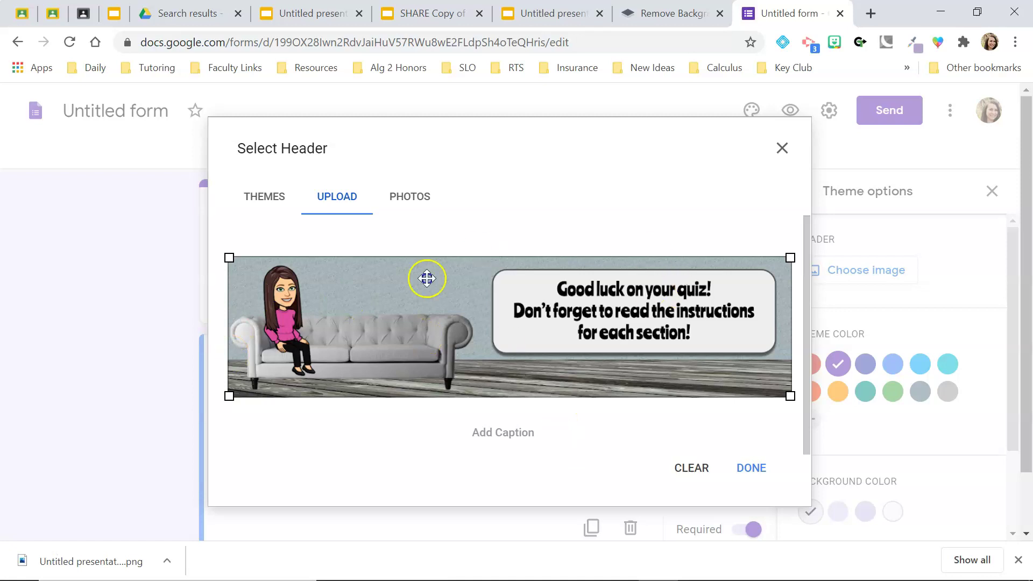
{"action": "left_click", "coordinate": [232, 256]}
{"action": "left_click", "coordinate": [637, 430]}
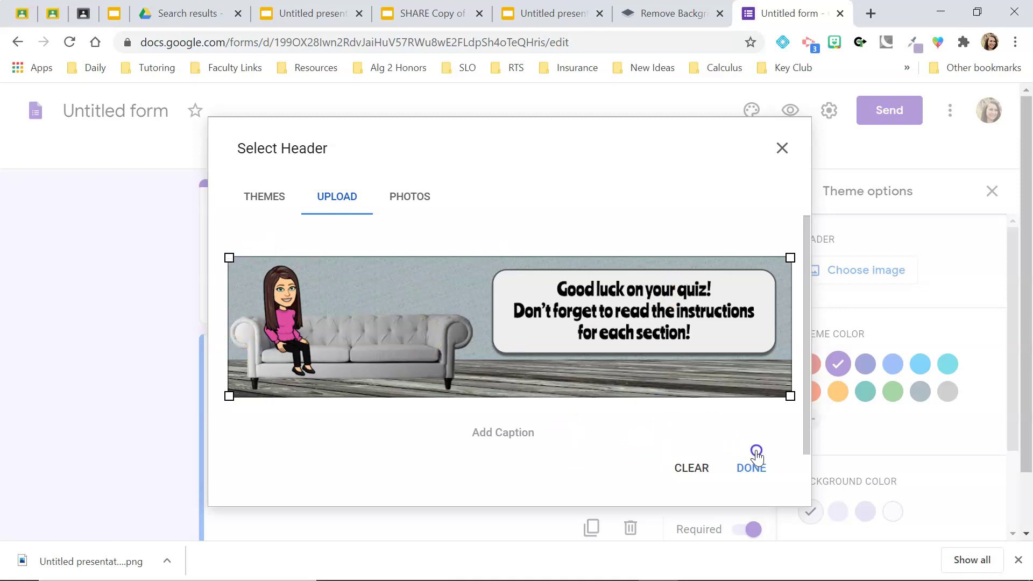
{"action": "left_click", "coordinate": [751, 469]}
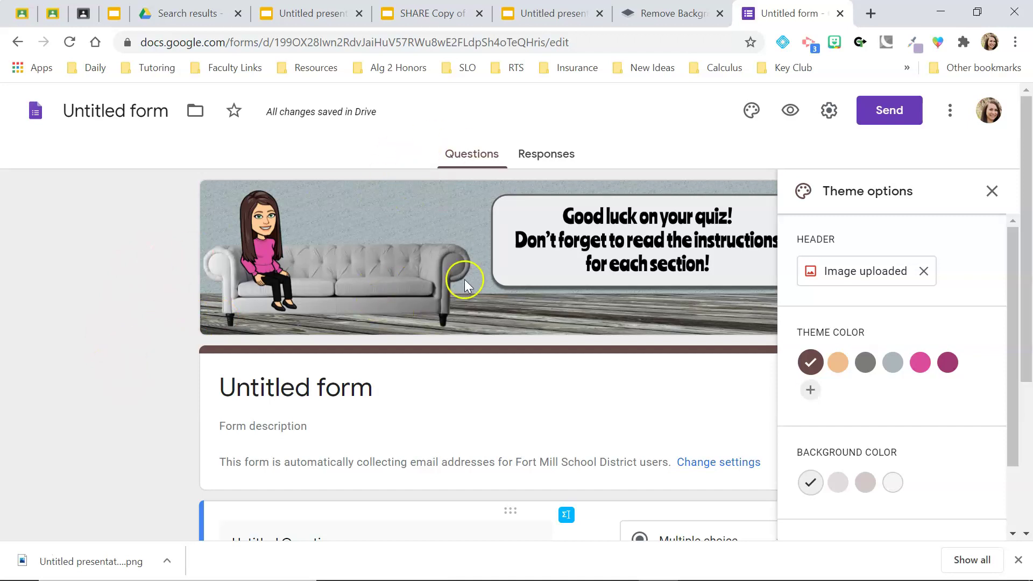
Step: Set the form's theme colour to pink with a light pink background
{"action": "left_click", "coordinate": [921, 364]}
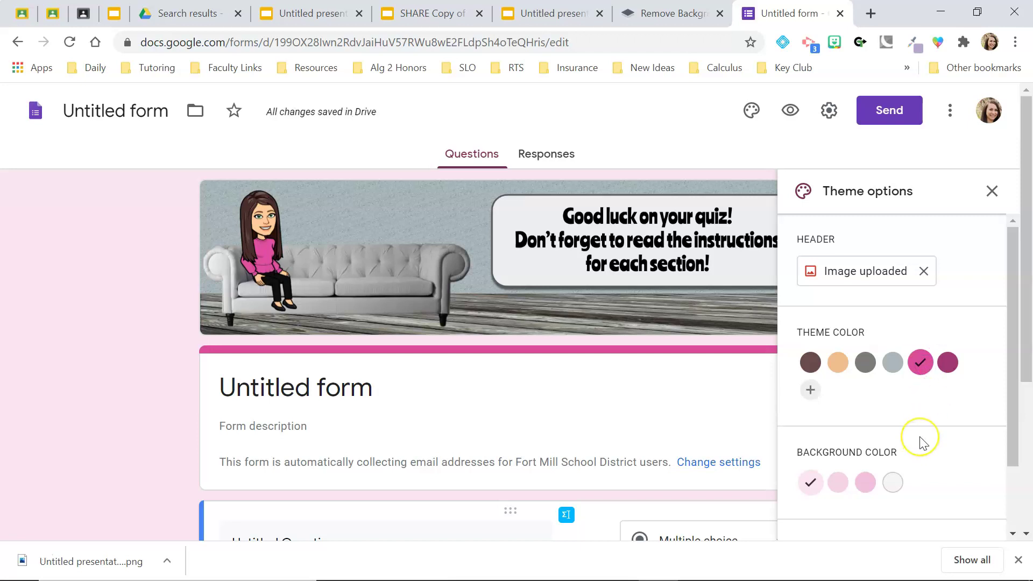
{"action": "scroll", "coordinate": [923, 442], "scroll_direction": "down", "scroll_amount": 1}
{"action": "left_click", "coordinate": [895, 427]}
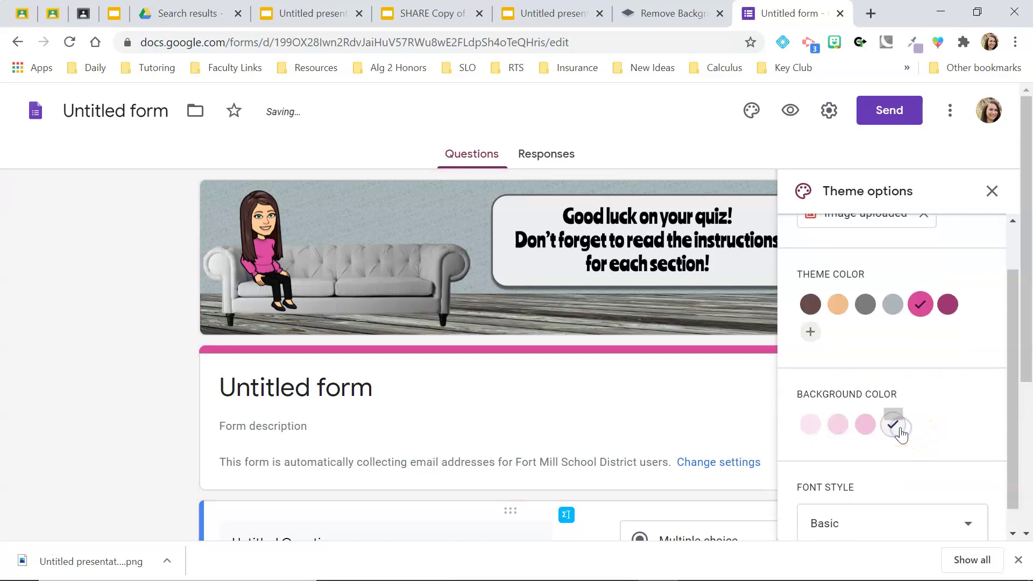
{"action": "left_click", "coordinate": [812, 427]}
{"action": "scroll", "coordinate": [944, 422], "scroll_direction": "down", "scroll_amount": 1}
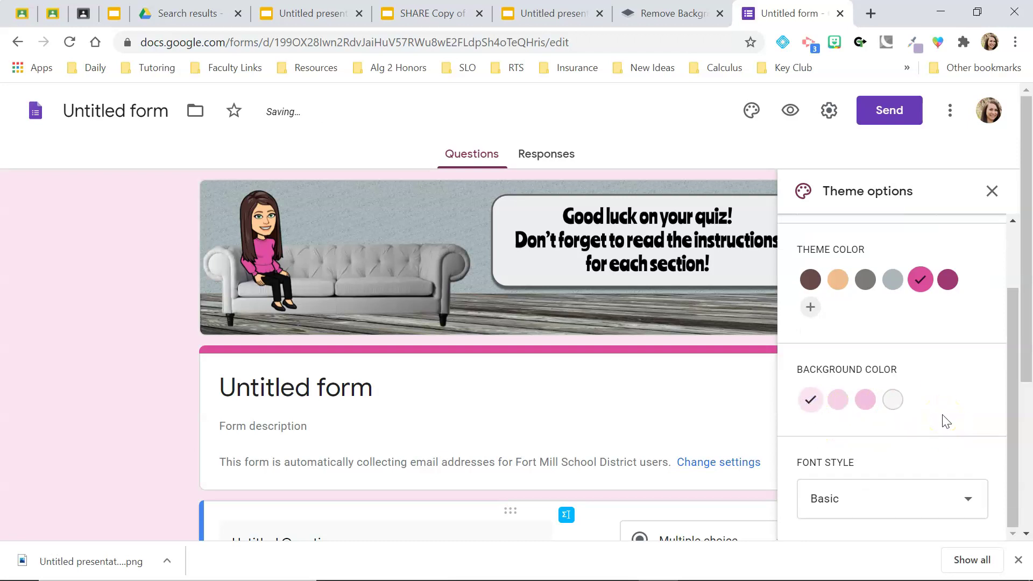
Step: Change the form's font style to Formal and close the theme panel
{"action": "left_click", "coordinate": [957, 493]}
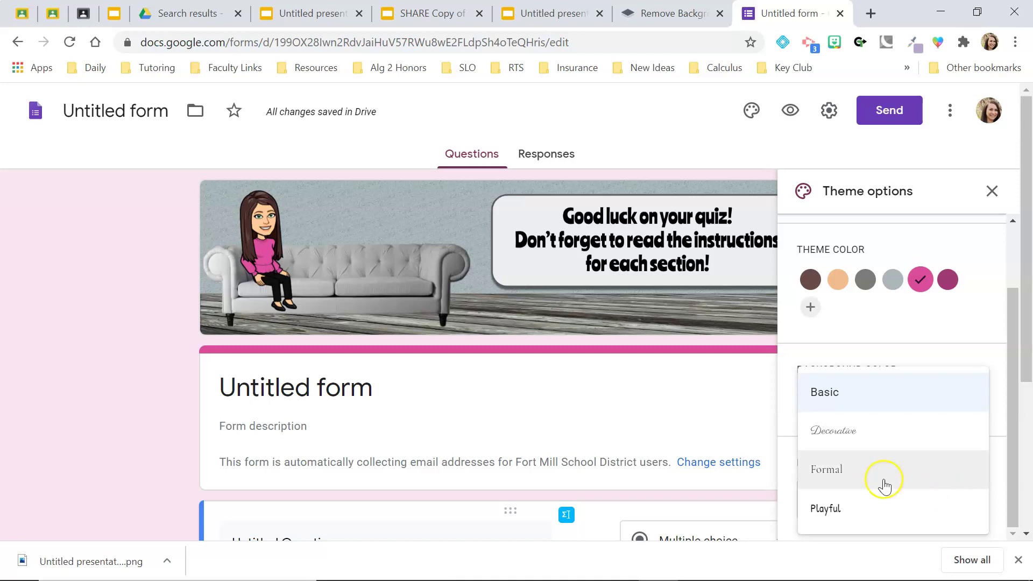
{"action": "left_click", "coordinate": [858, 473]}
{"action": "left_click", "coordinate": [872, 501]}
{"action": "left_click", "coordinate": [838, 431]}
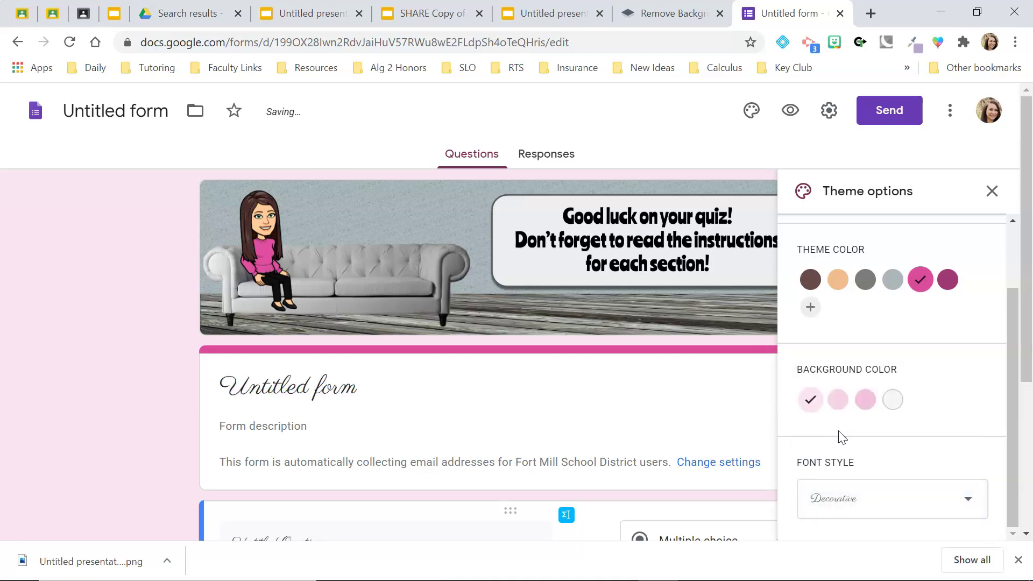
{"action": "left_click", "coordinate": [907, 499]}
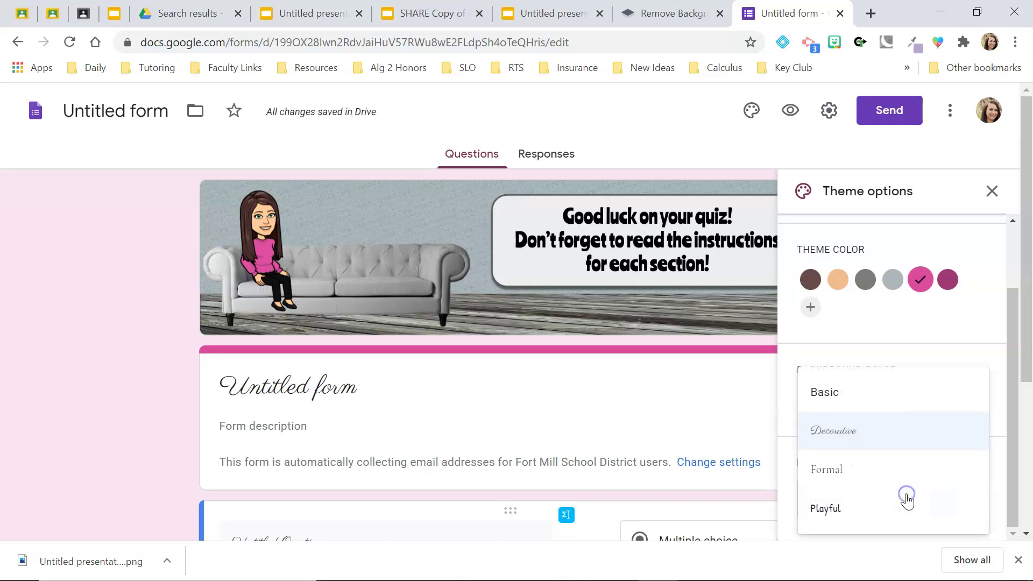
{"action": "left_click", "coordinate": [854, 476]}
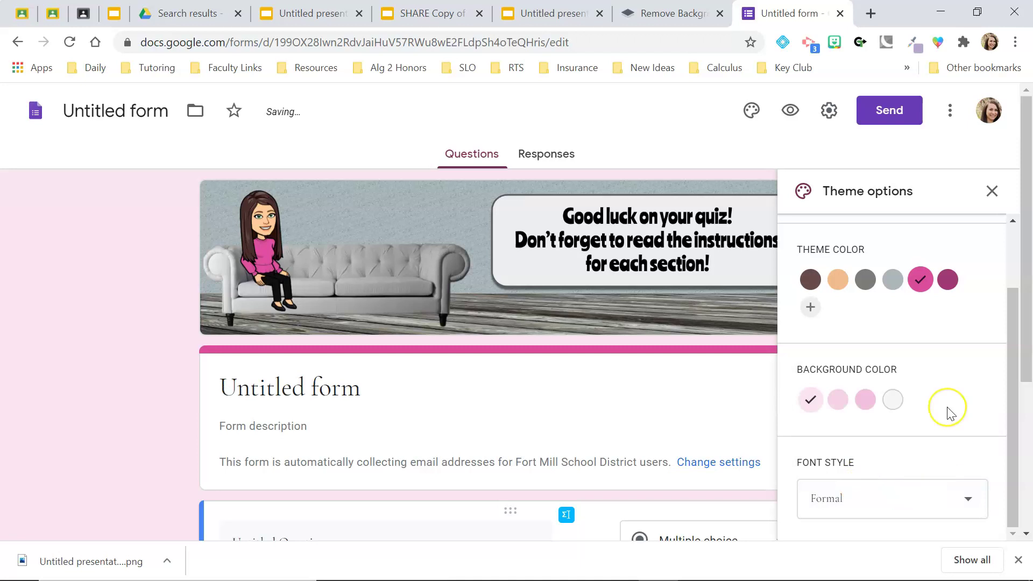
{"action": "scroll", "coordinate": [947, 412], "scroll_direction": "down", "scroll_amount": 4}
{"action": "scroll", "coordinate": [948, 413], "scroll_direction": "up", "scroll_amount": 2}
{"action": "scroll", "coordinate": [950, 413], "scroll_direction": "up", "scroll_amount": 3}
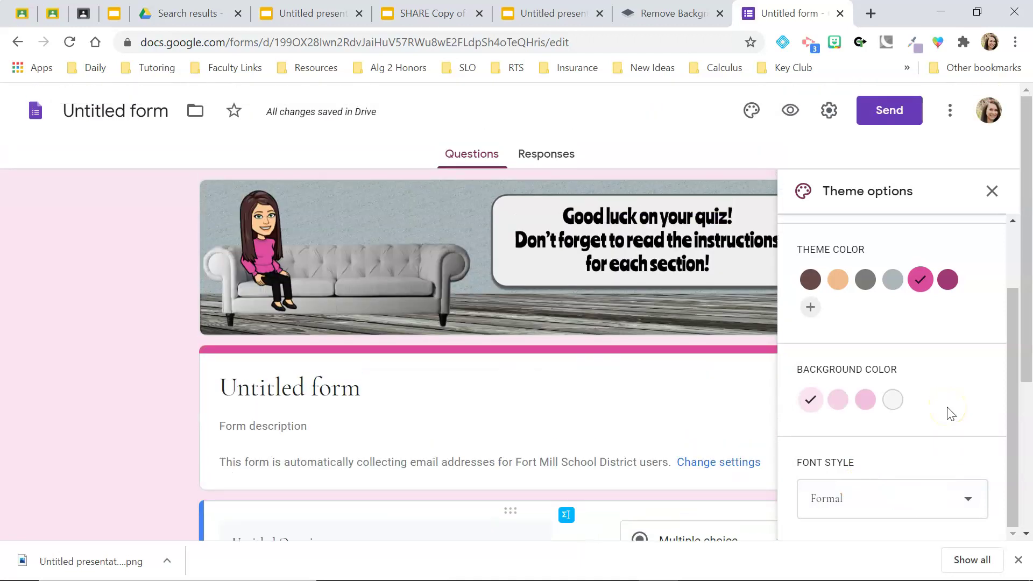
{"action": "left_click", "coordinate": [991, 191]}
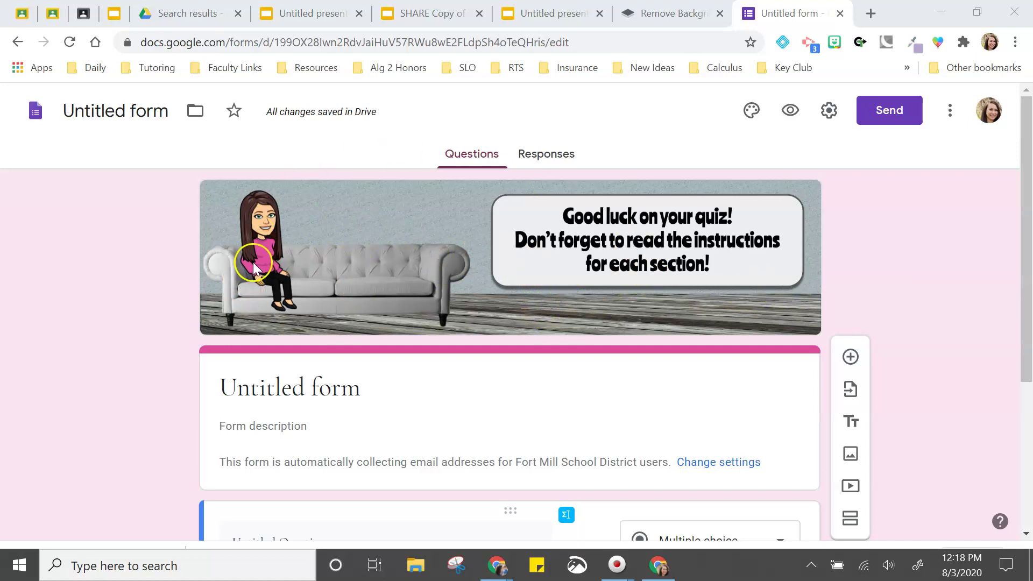
Step: Preview the pink-themed quiz form with its banner header as respondents see it
{"action": "left_click", "coordinate": [790, 112]}
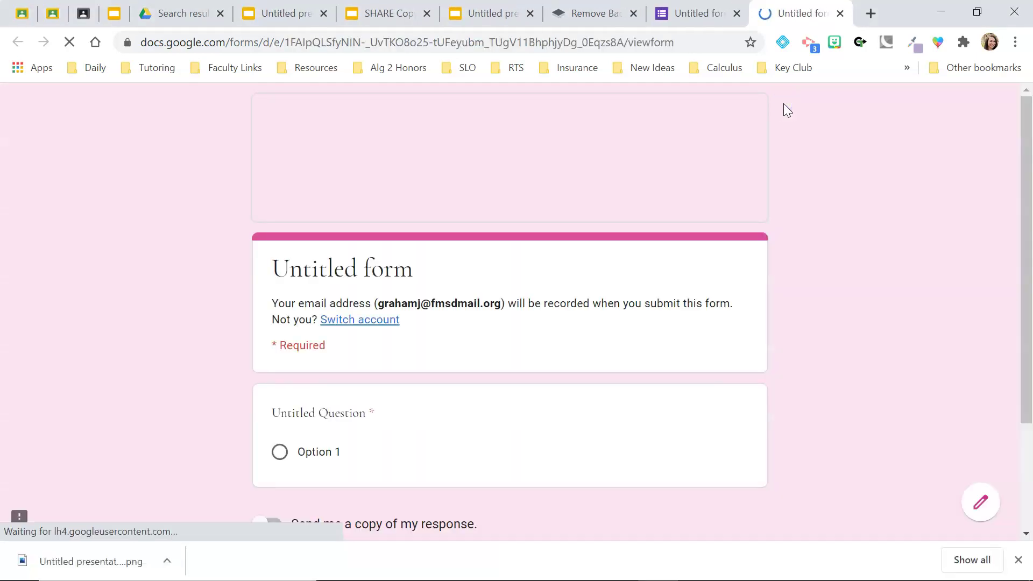